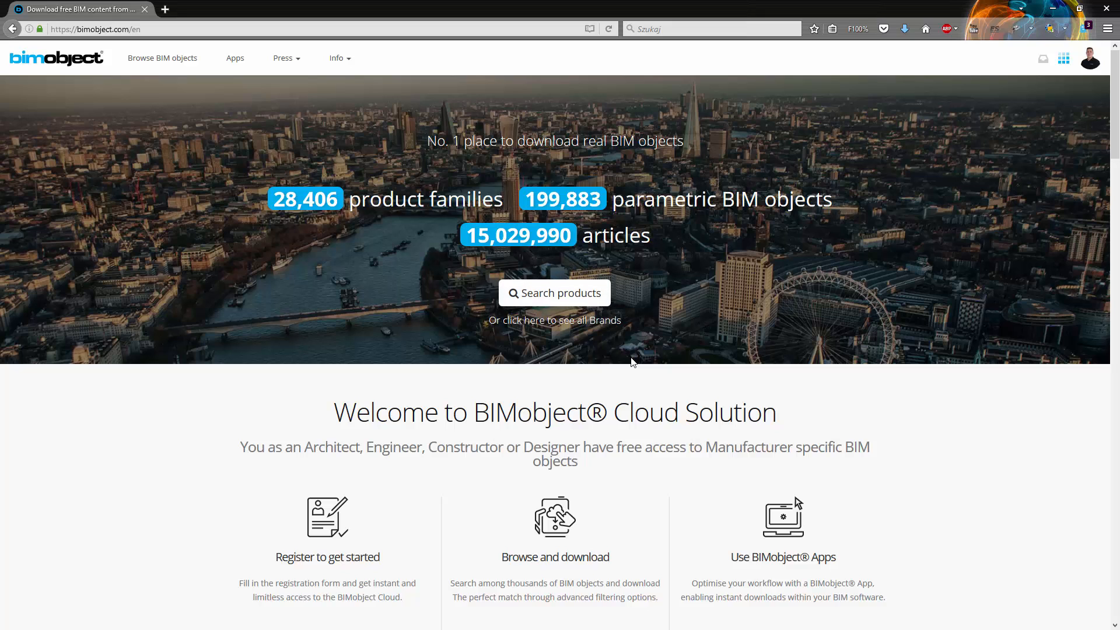
Search the product catalogue for the Komandor brand and open the Aurora product page.
{"action": "left_click", "coordinate": [534, 294]}
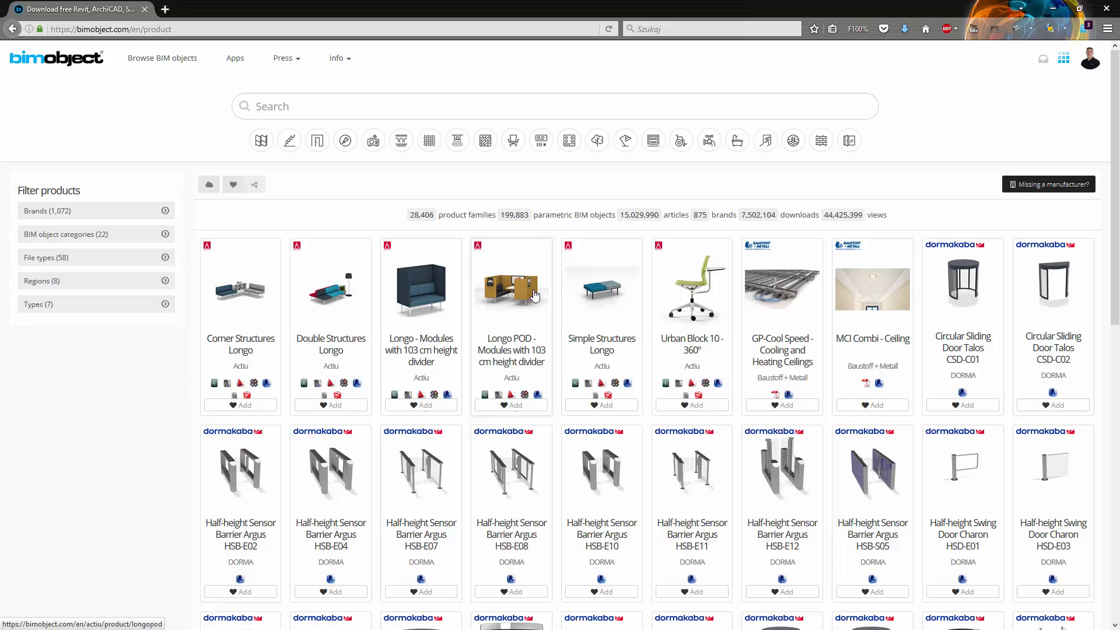
{"action": "left_click", "coordinate": [341, 107]}
{"action": "type", "text": "komandor"}
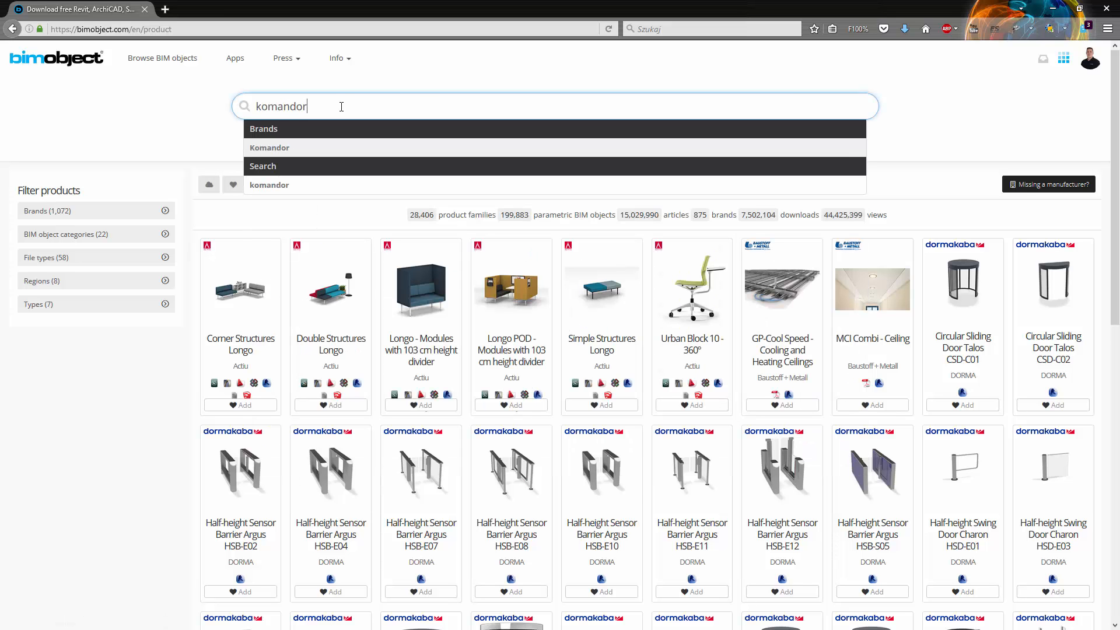
{"action": "left_click", "coordinate": [284, 148]}
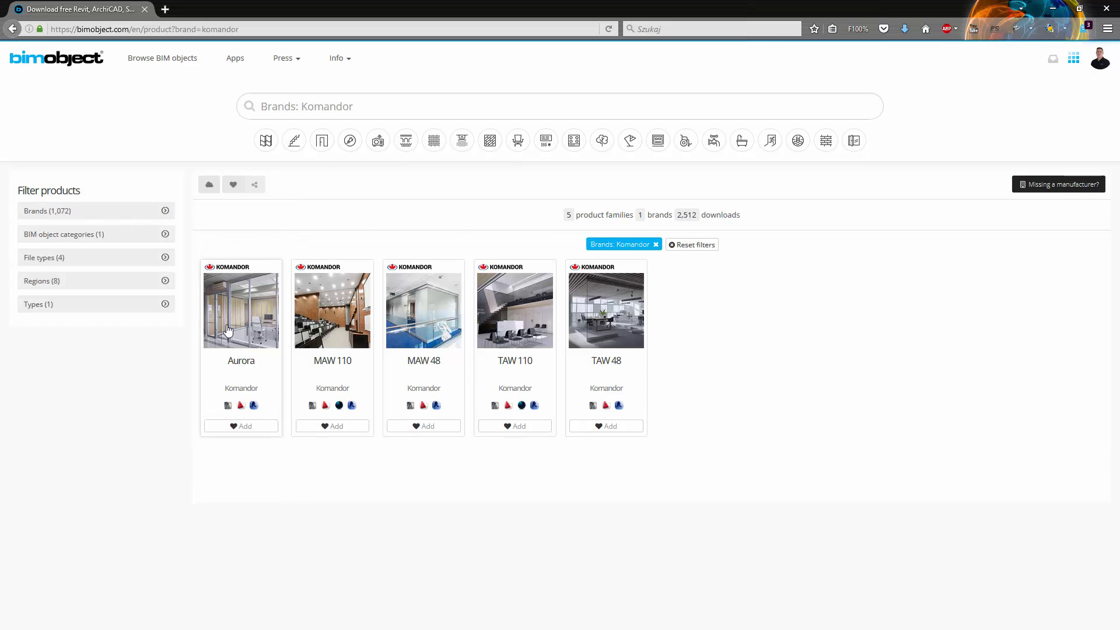
{"action": "left_click", "coordinate": [235, 331]}
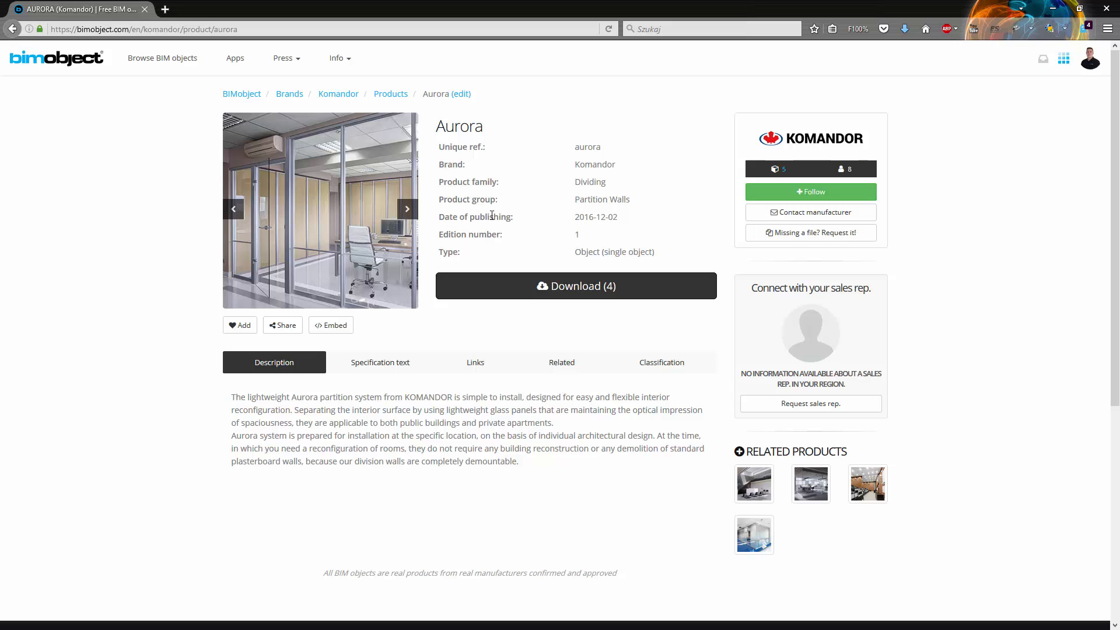
Review Aurora's specification text and links, including the product website, installation instructions and instruction video.
{"action": "left_click", "coordinate": [383, 367]}
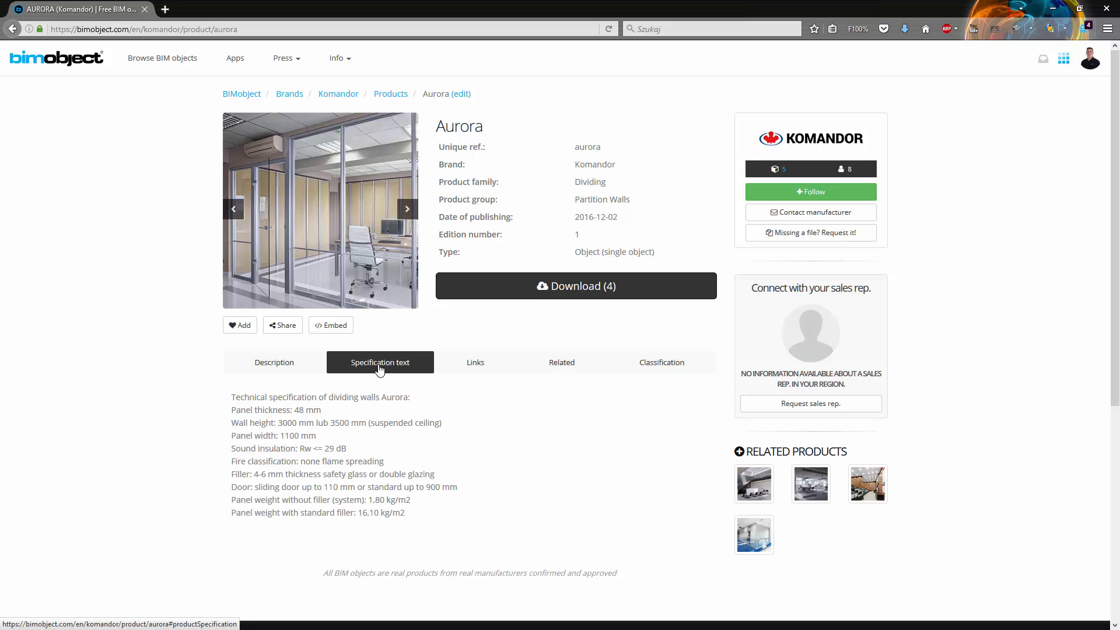
{"action": "left_click", "coordinate": [483, 373]}
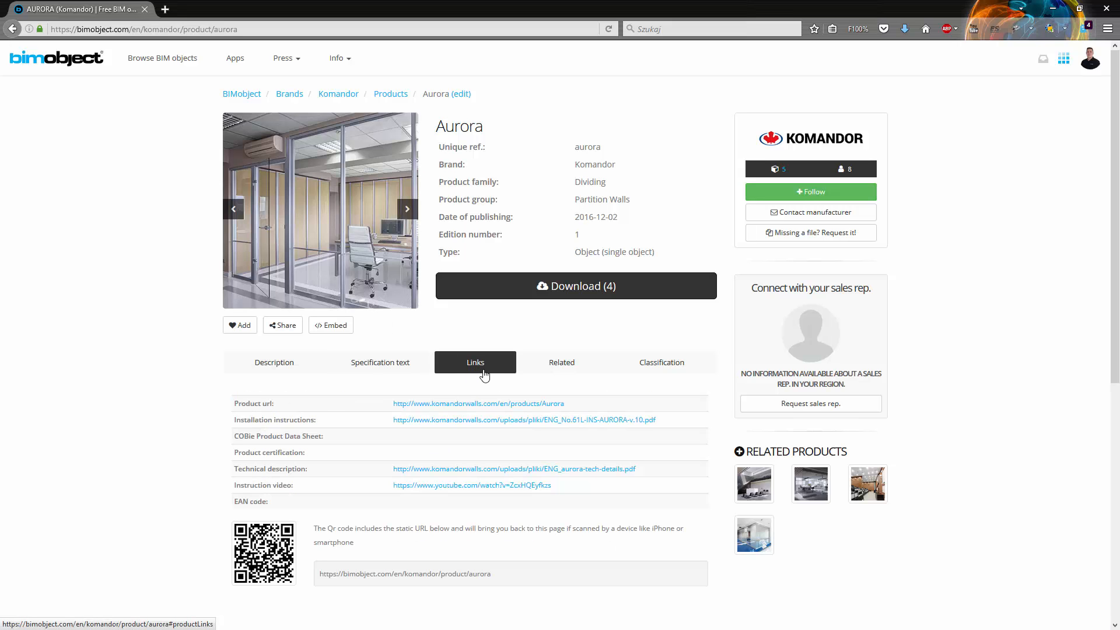
{"action": "left_click", "coordinate": [506, 407]}
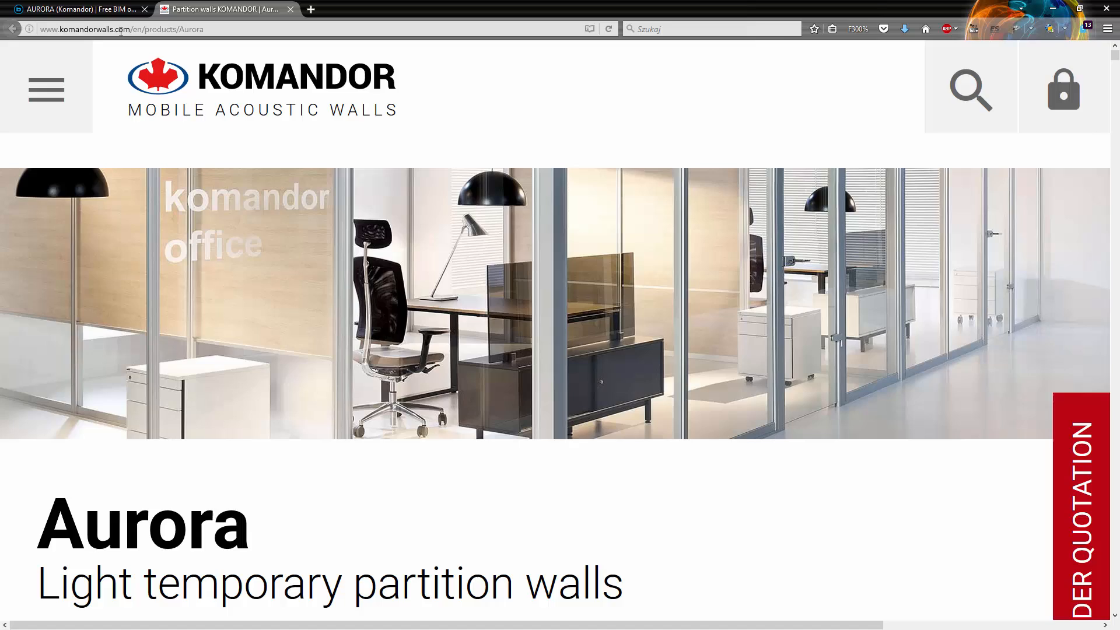
{"action": "left_click", "coordinate": [102, 13]}
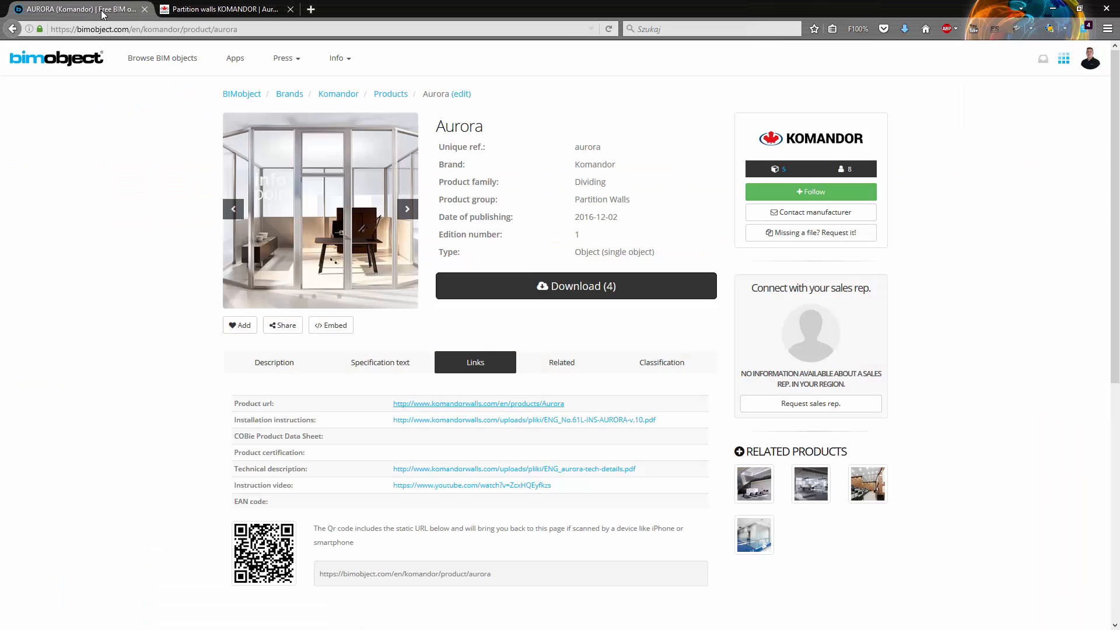
{"action": "left_click", "coordinate": [557, 421]}
{"action": "left_click", "coordinate": [102, 10]}
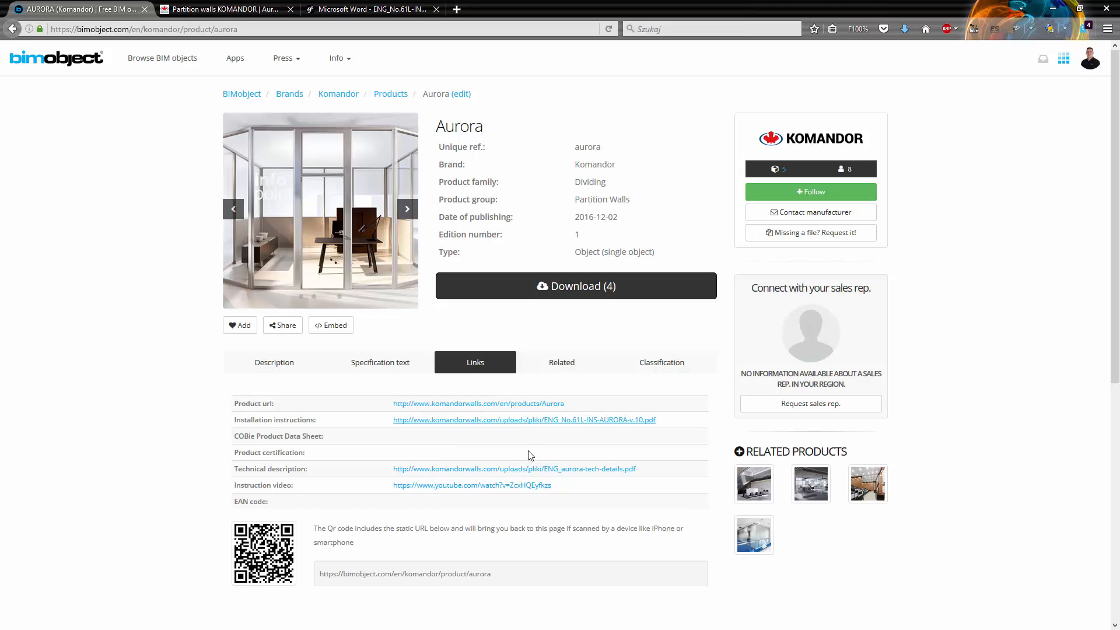
{"action": "left_click", "coordinate": [502, 486]}
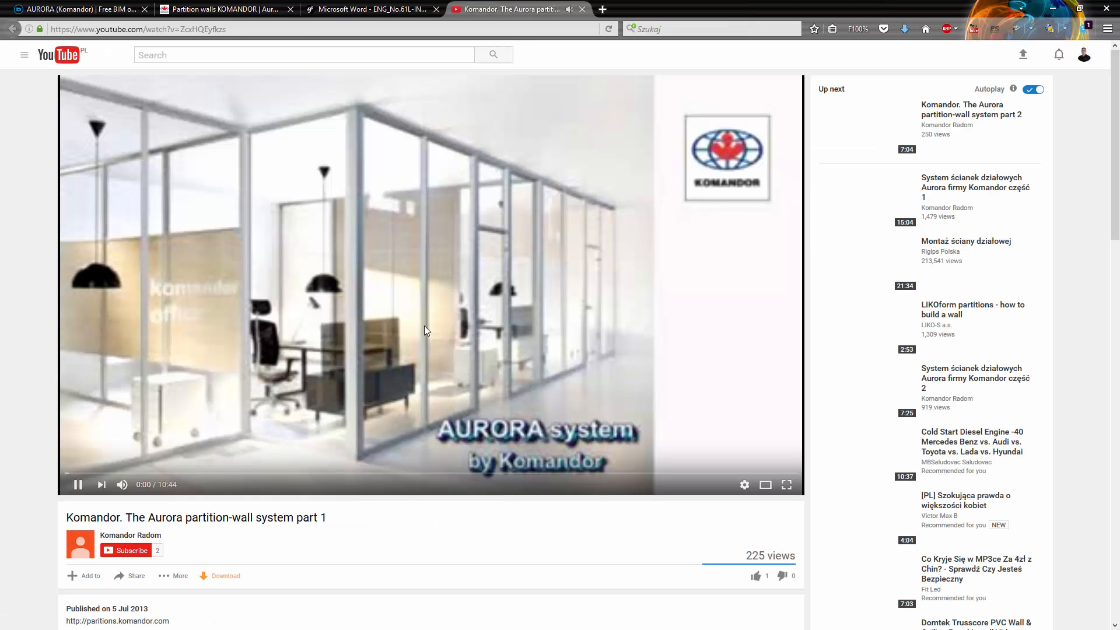
{"action": "left_click", "coordinate": [96, 10]}
Review the related material and origin information and the classification codes of the Aurora product.
{"action": "left_click", "coordinate": [565, 367]}
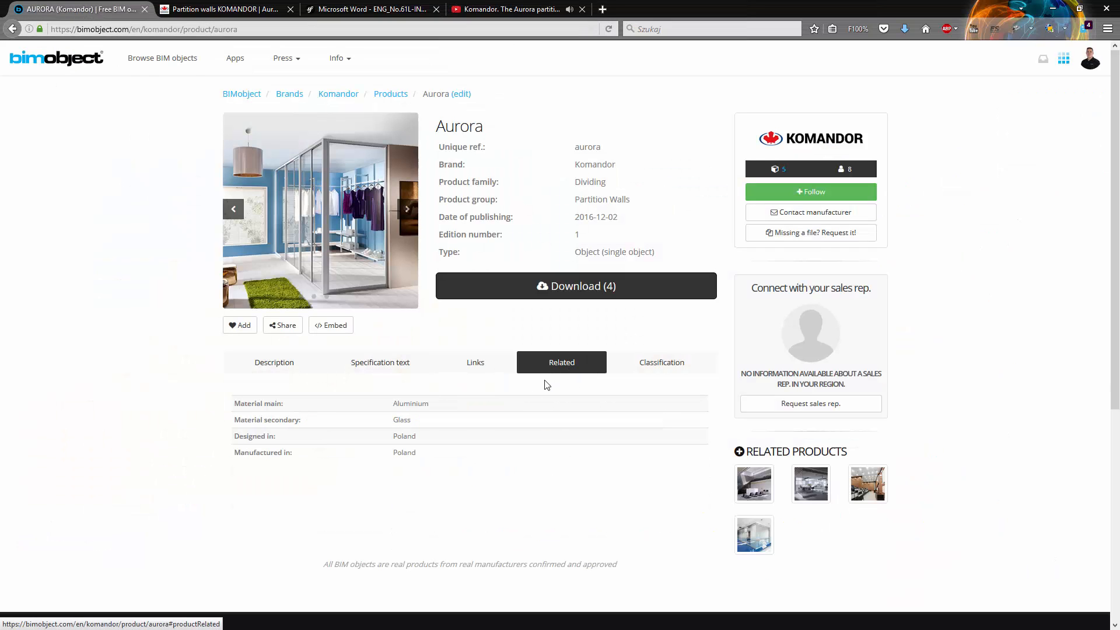
{"action": "left_click", "coordinate": [662, 364]}
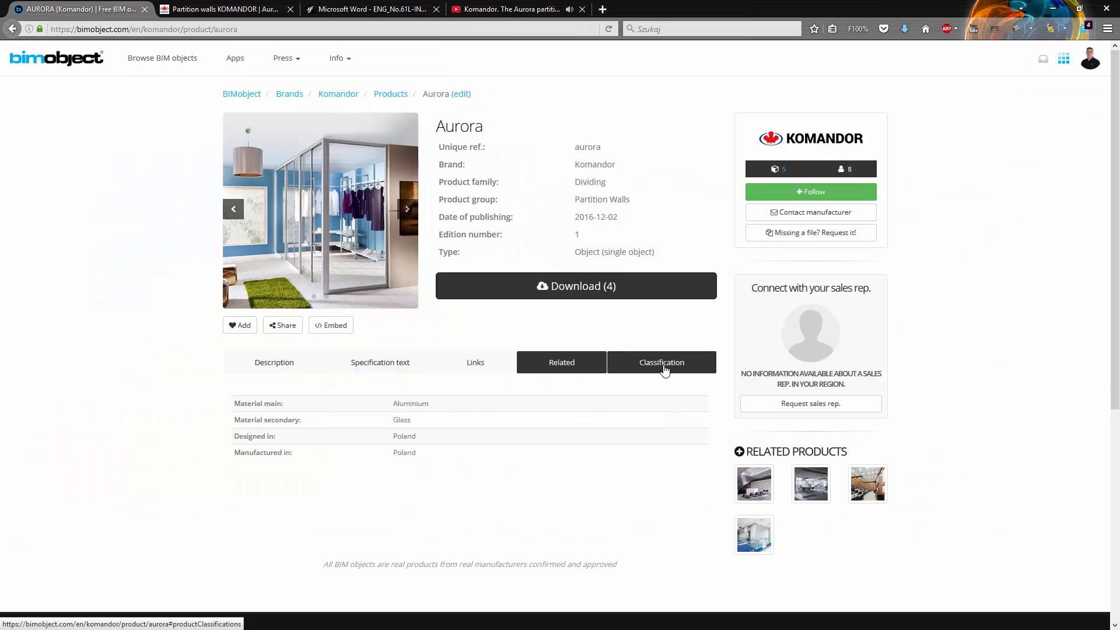
{"action": "scroll", "coordinate": [494, 467], "scroll_direction": "down", "scroll_amount": 2}
{"action": "scroll", "coordinate": [493, 467], "scroll_direction": "down", "scroll_amount": 1}
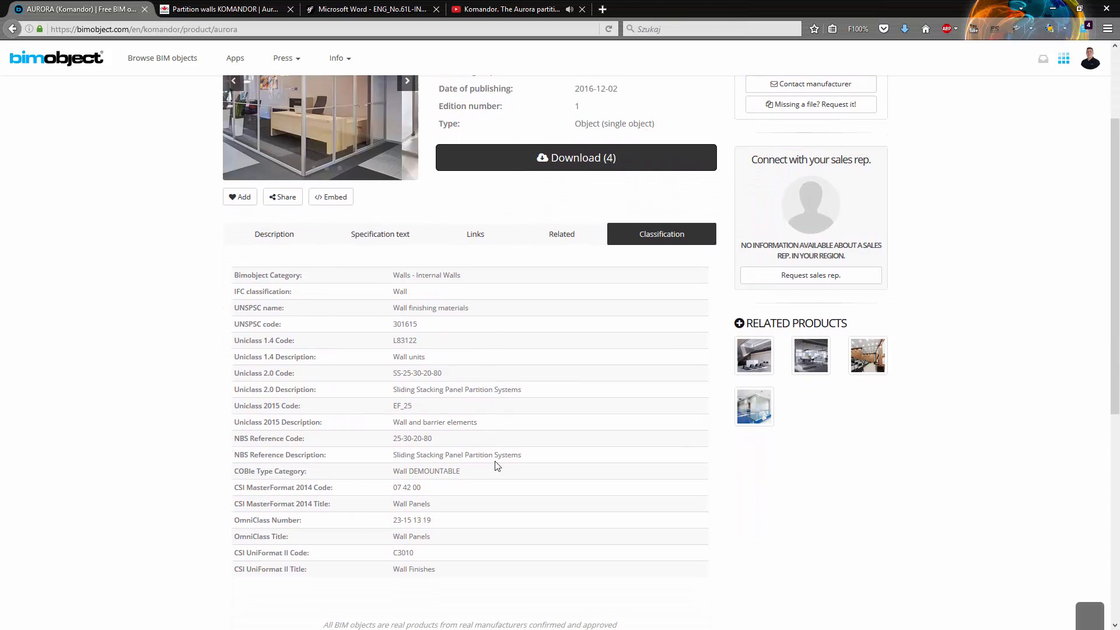
{"action": "scroll", "coordinate": [502, 466], "scroll_direction": "up", "scroll_amount": 4}
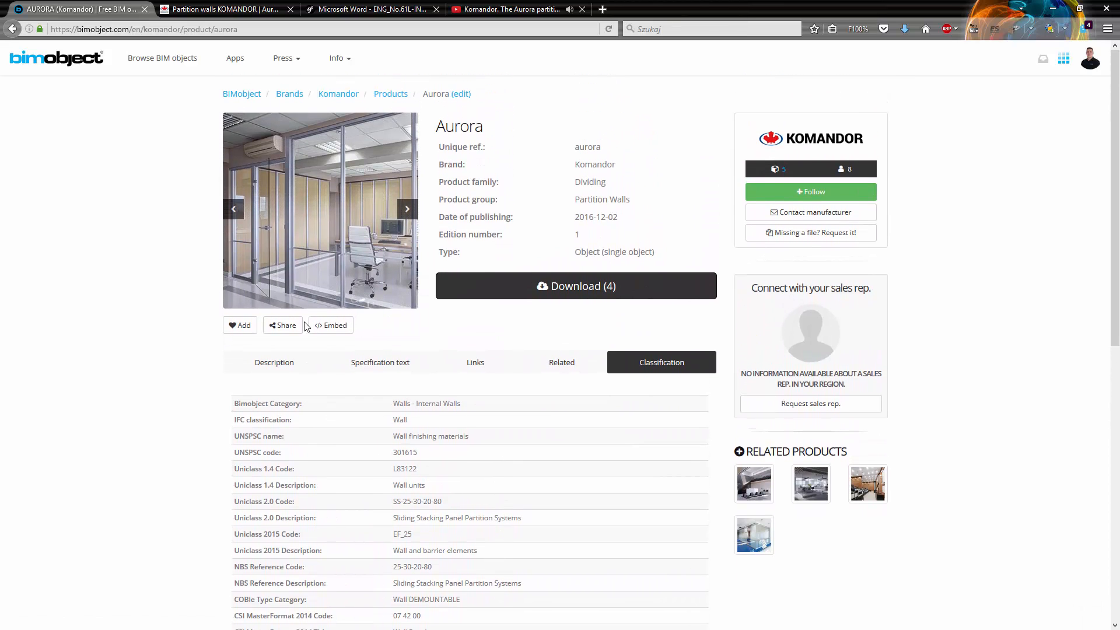
Download the ArchiCAD macro library Komandor_Macro_Library.lcf for Aurora and save it to disk.
{"action": "left_click", "coordinate": [551, 293]}
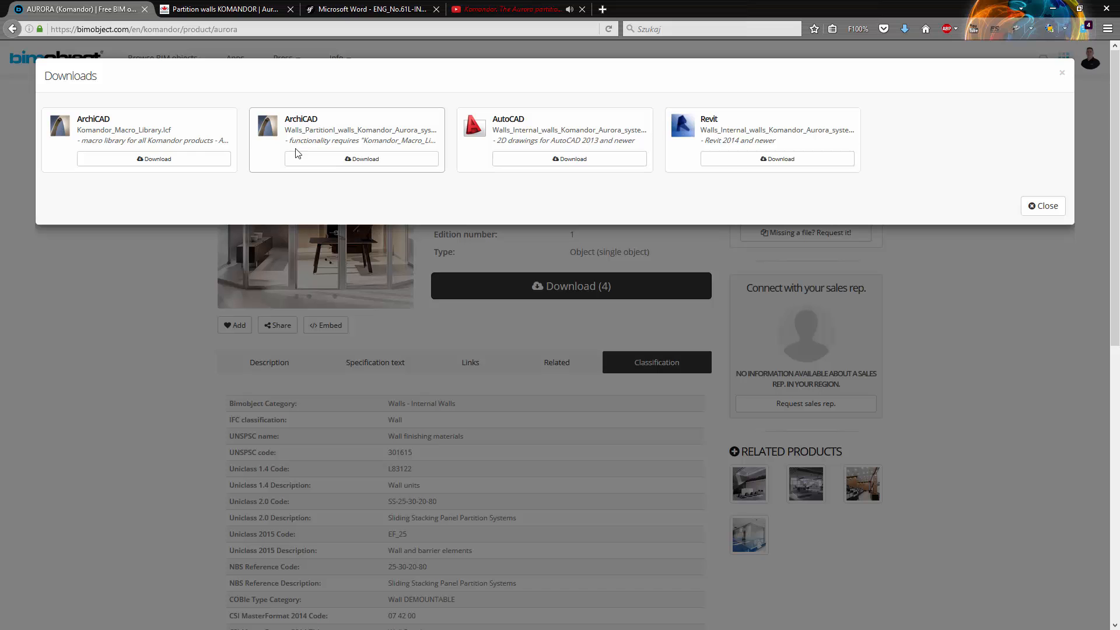
{"action": "left_click", "coordinate": [155, 163]}
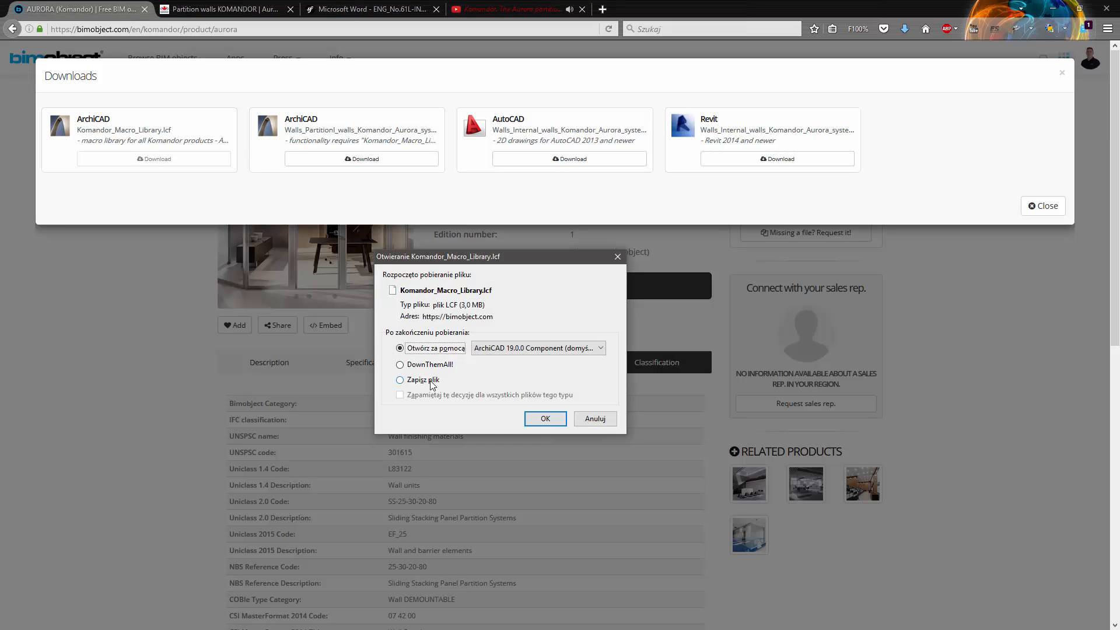
{"action": "left_click", "coordinate": [430, 381]}
{"action": "left_click", "coordinate": [545, 418]}
{"action": "left_click", "coordinate": [859, 515]}
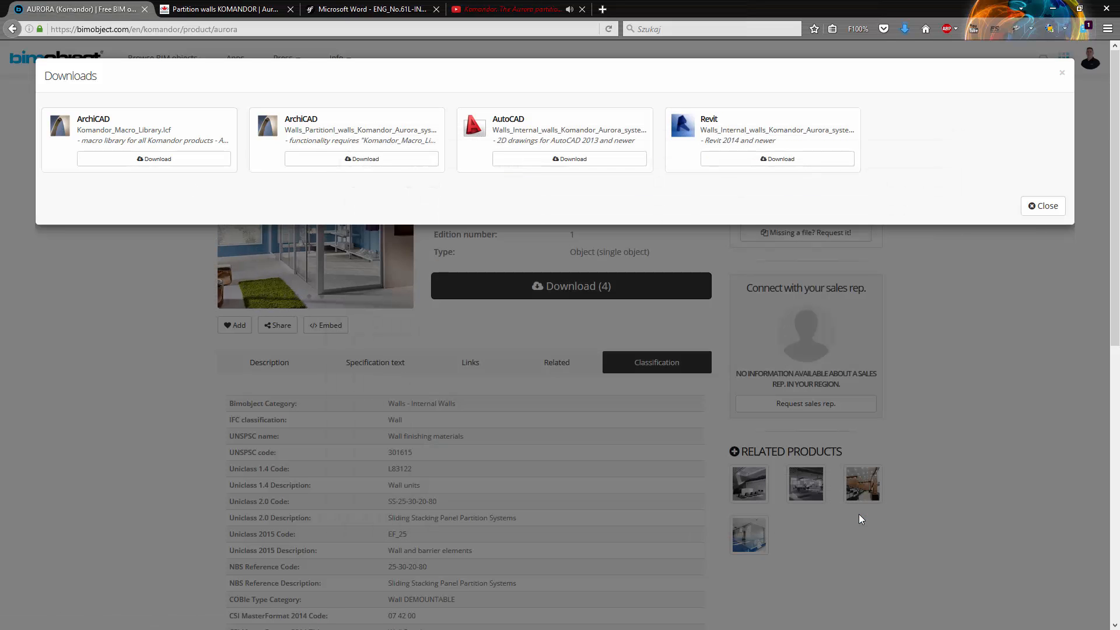
Download the ArchiCAD object Walls_PartitionI_walls_Komandor_Aurora_system.gsm and save it in the Komandor folder.
{"action": "left_click", "coordinate": [359, 160]}
{"action": "left_click", "coordinate": [422, 380]}
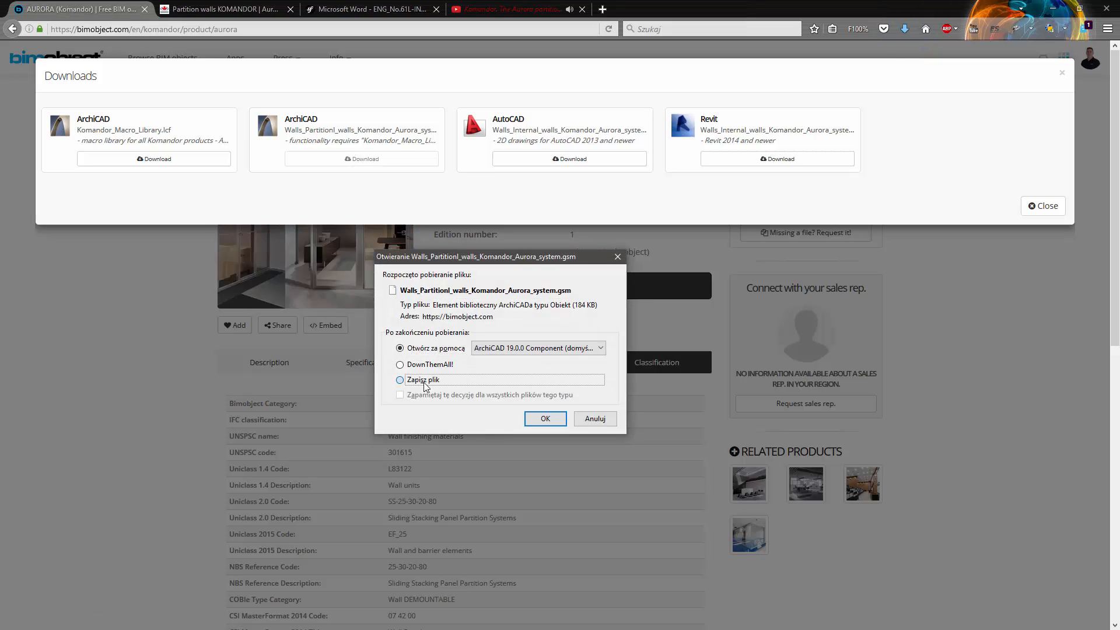
{"action": "left_click", "coordinate": [545, 418]}
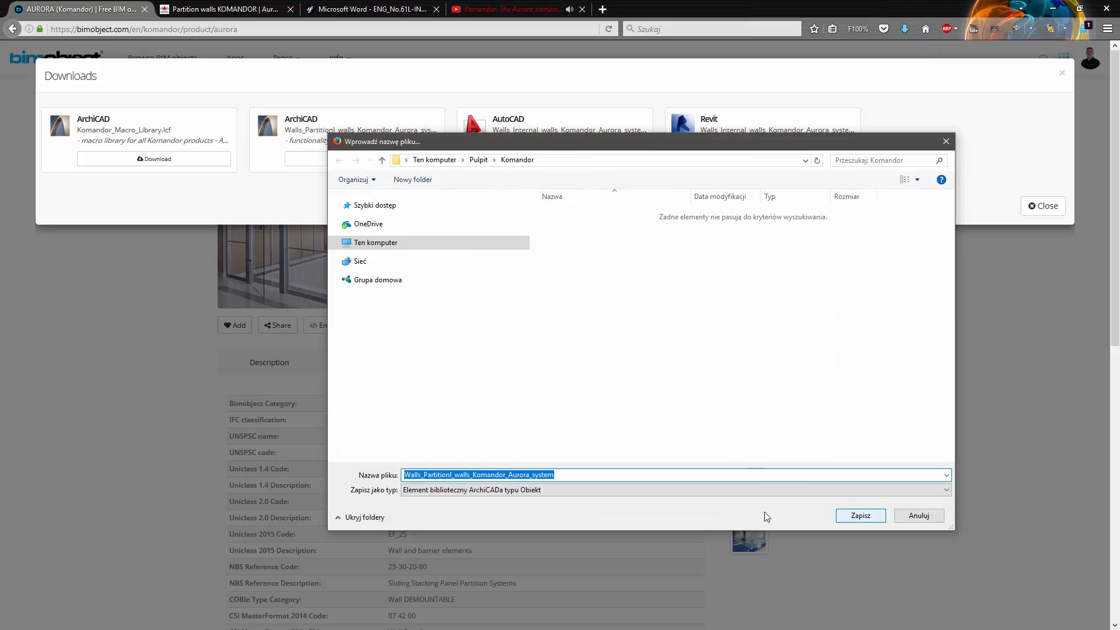
{"action": "left_click", "coordinate": [857, 516]}
Download the Revit file Walls_Internal_walls_Komandor_Aurora_system into the Komandor folder and close the download list.
{"action": "left_click", "coordinate": [773, 161]}
{"action": "left_click", "coordinate": [423, 380]}
{"action": "left_click", "coordinate": [545, 419]}
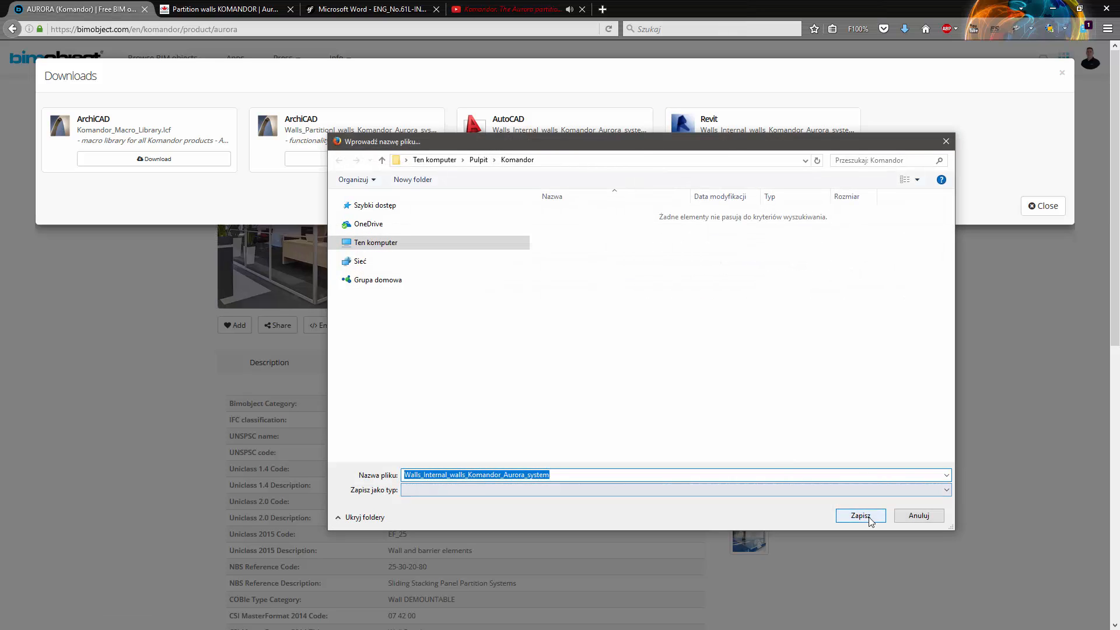
{"action": "left_click", "coordinate": [861, 516]}
{"action": "left_click", "coordinate": [1041, 207]}
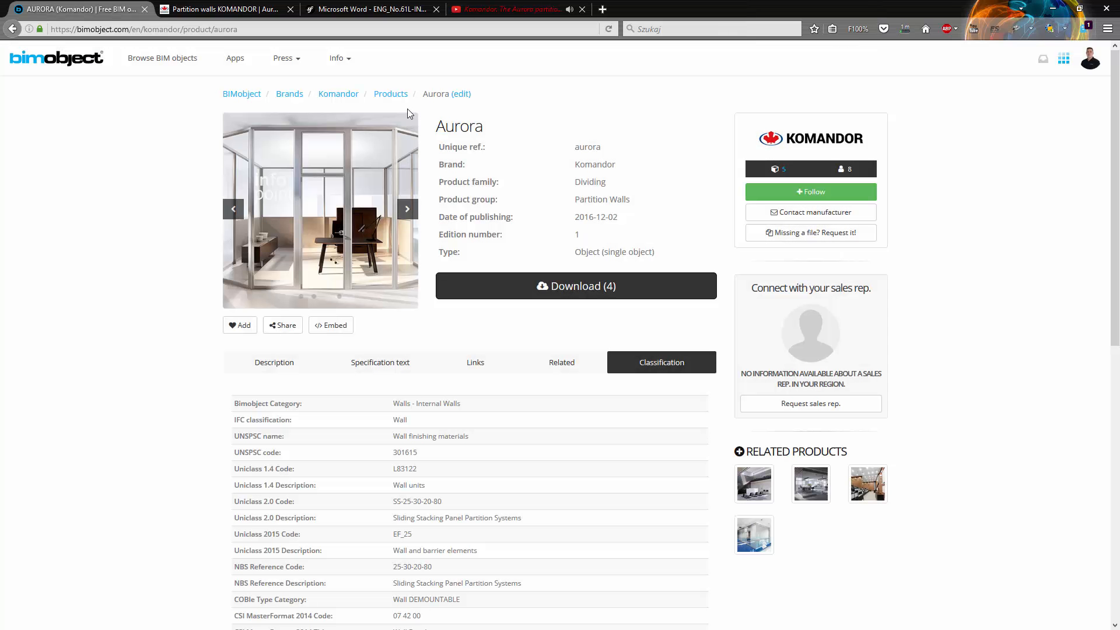
Return to the Komandor product list and view the MAW 110 and TAW 110 product pages.
{"action": "left_click", "coordinate": [392, 95]}
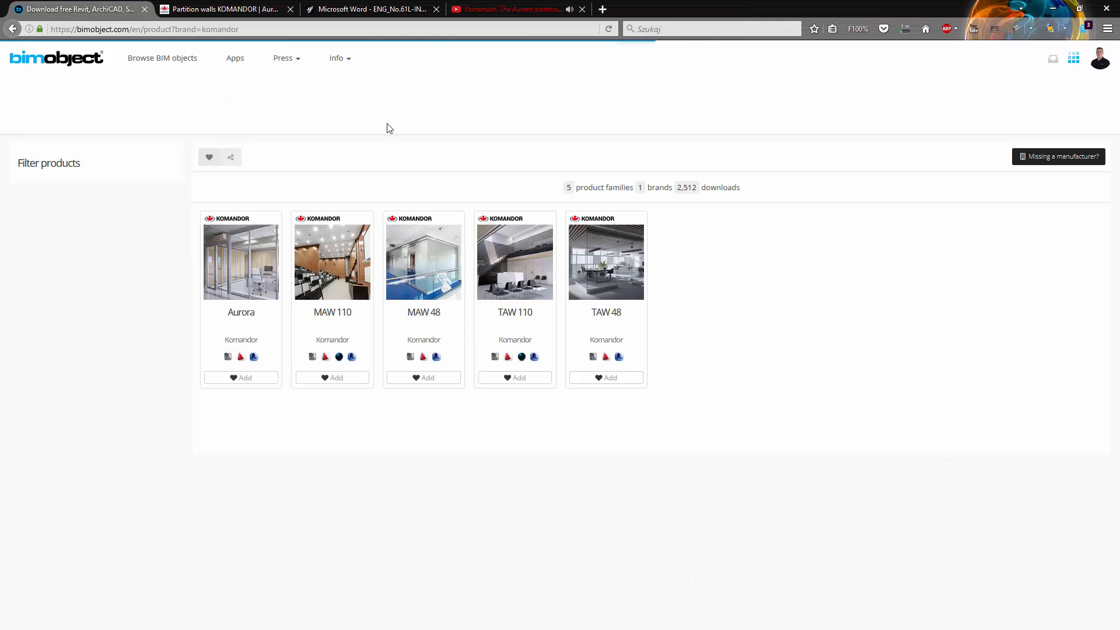
{"action": "left_click", "coordinate": [339, 285]}
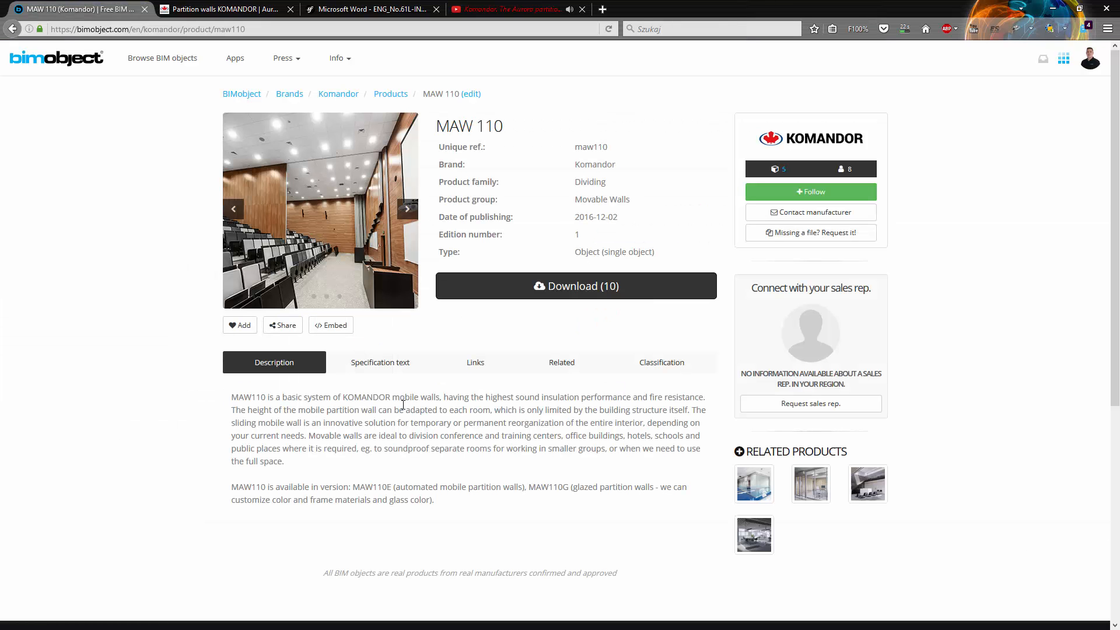
{"action": "key", "text": "alt+Left"}
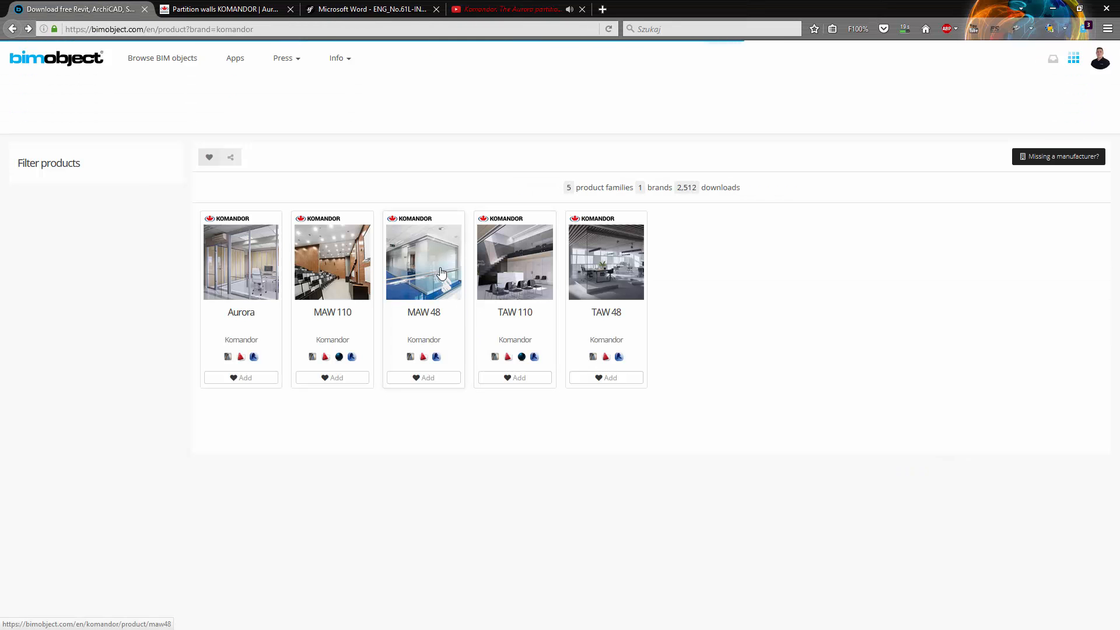
{"action": "left_click", "coordinate": [524, 267]}
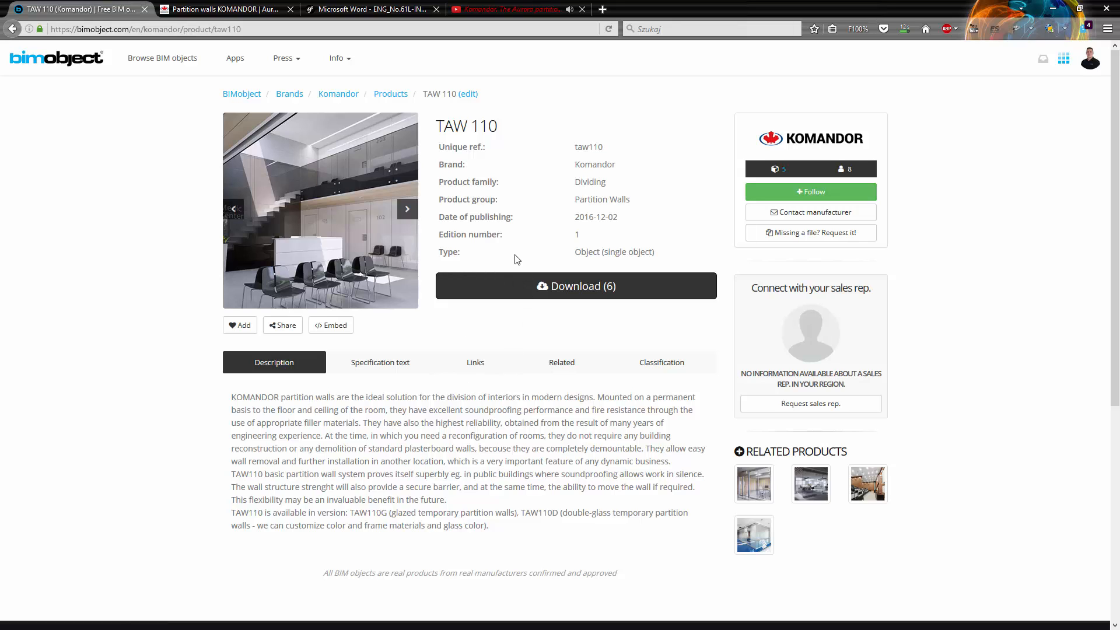
{"action": "left_click", "coordinate": [810, 146]}
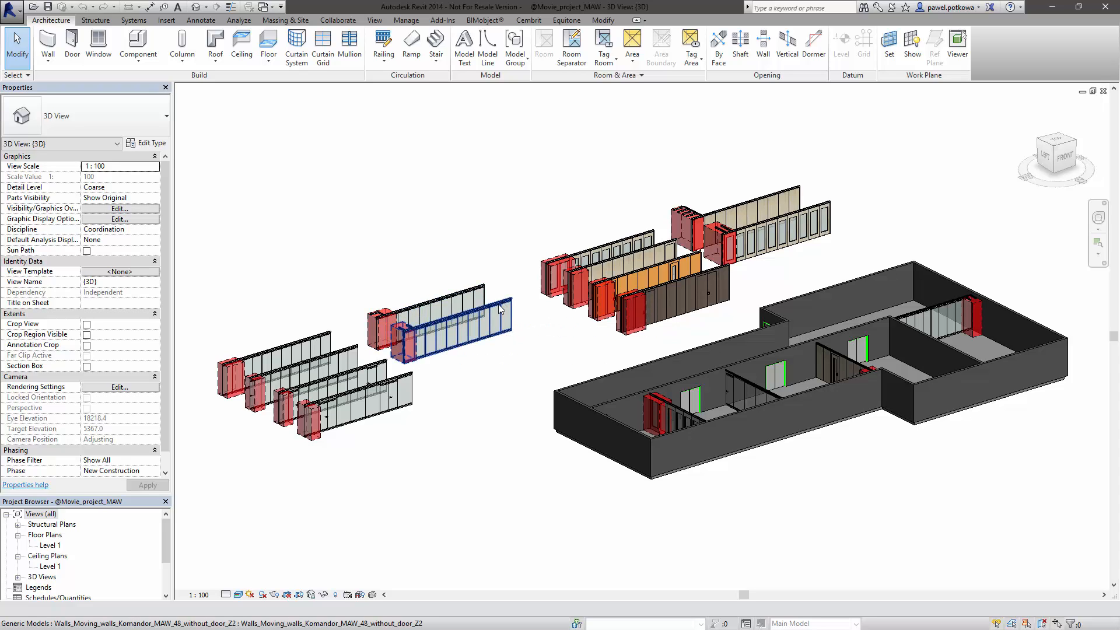
In Revit, set the number of panels to 10 for the MAW_48_without_door_Z1 moving wall.
{"action": "scroll", "coordinate": [564, 271], "scroll_direction": "up", "scroll_amount": 3}
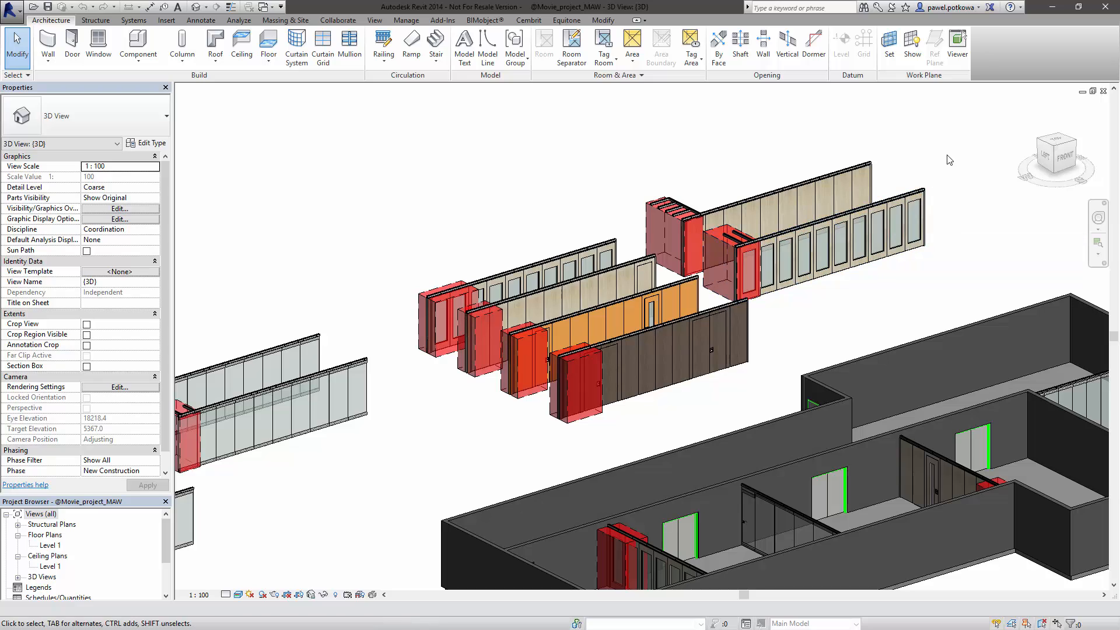
{"action": "scroll", "coordinate": [956, 216], "scroll_direction": "down", "scroll_amount": 5}
{"action": "mouse_move", "coordinate": [610, 426]}
{"action": "middle_mouse_down", "text": "shift"}
{"action": "mouse_move", "coordinate": [767, 467]}
{"action": "mouse_move", "coordinate": [690, 464]}
{"action": "mouse_move", "coordinate": [621, 440]}
{"action": "middle_mouse_up", "text": "shift"}
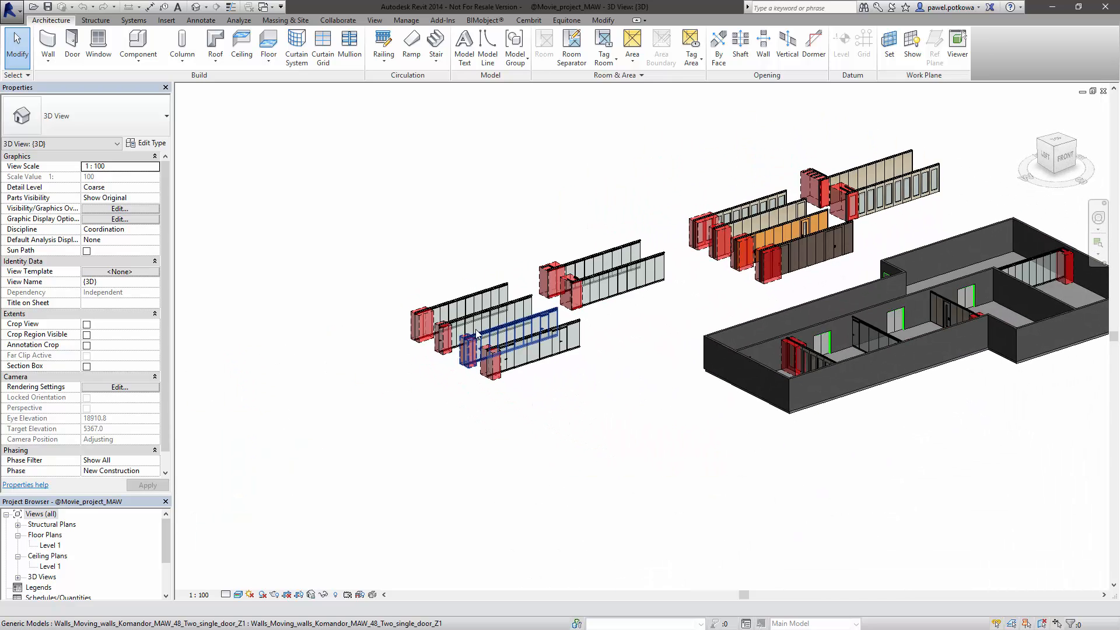
{"action": "scroll", "coordinate": [454, 312], "scroll_direction": "up", "scroll_amount": 8}
{"action": "scroll", "coordinate": [460, 303], "scroll_direction": "up", "scroll_amount": 4}
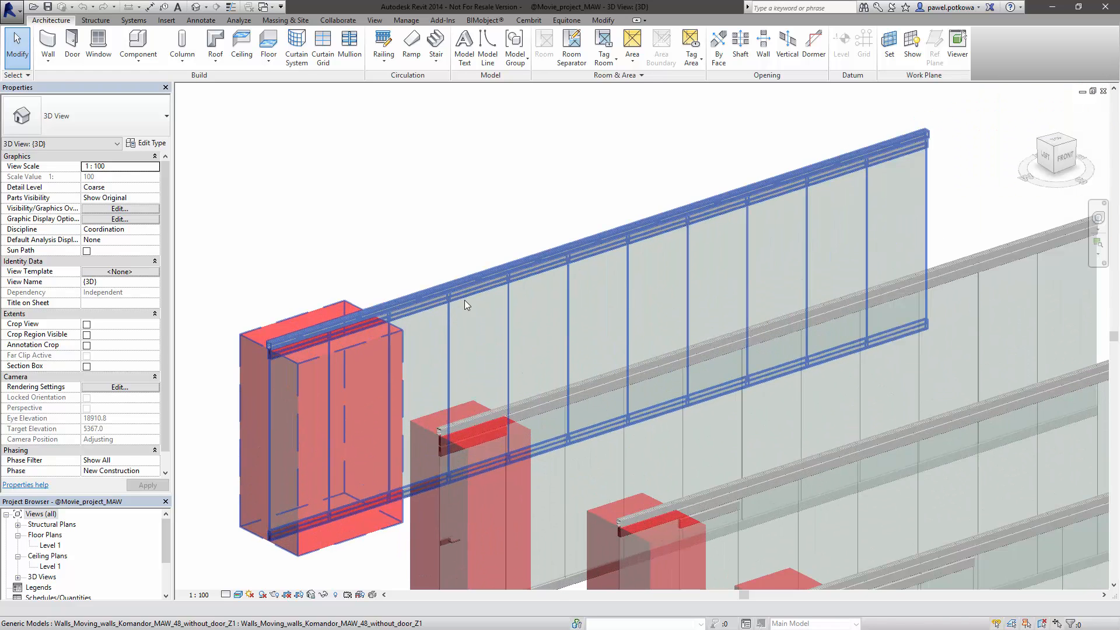
{"action": "left_click", "coordinate": [465, 285]}
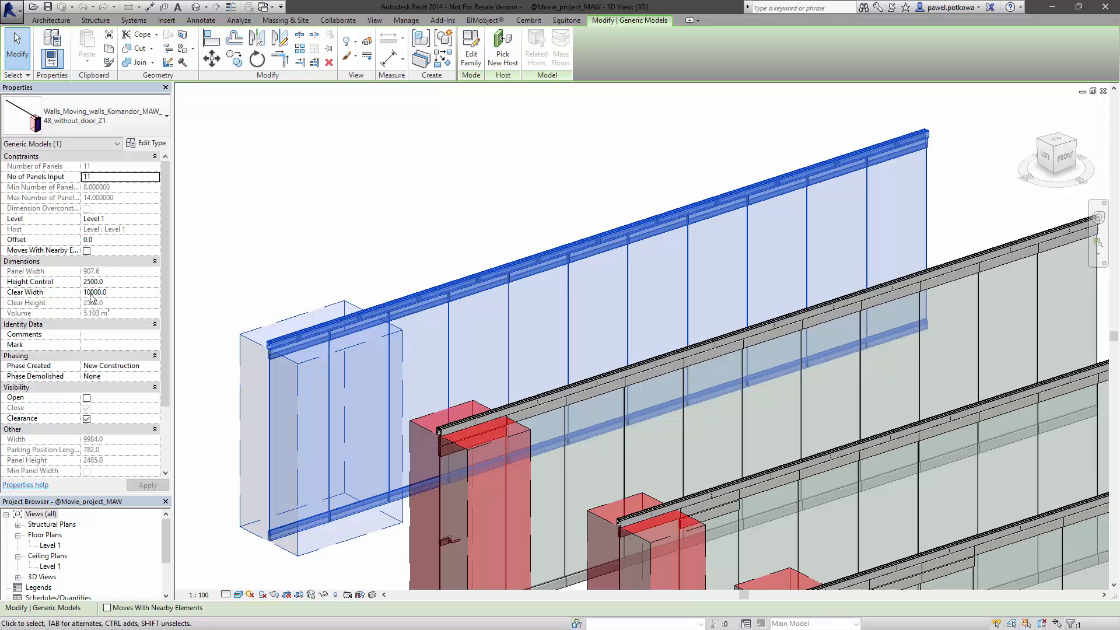
{"action": "left_click", "coordinate": [96, 177]}
{"action": "key", "text": "BackSpace"}
{"action": "type", "text": "0"}
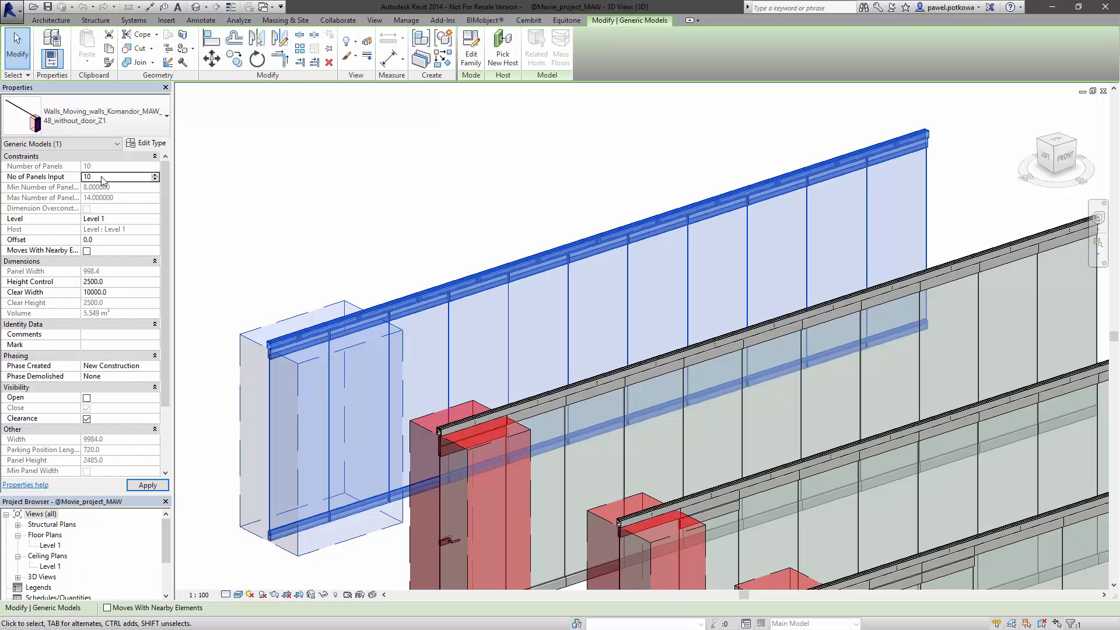
{"action": "left_click", "coordinate": [153, 488]}
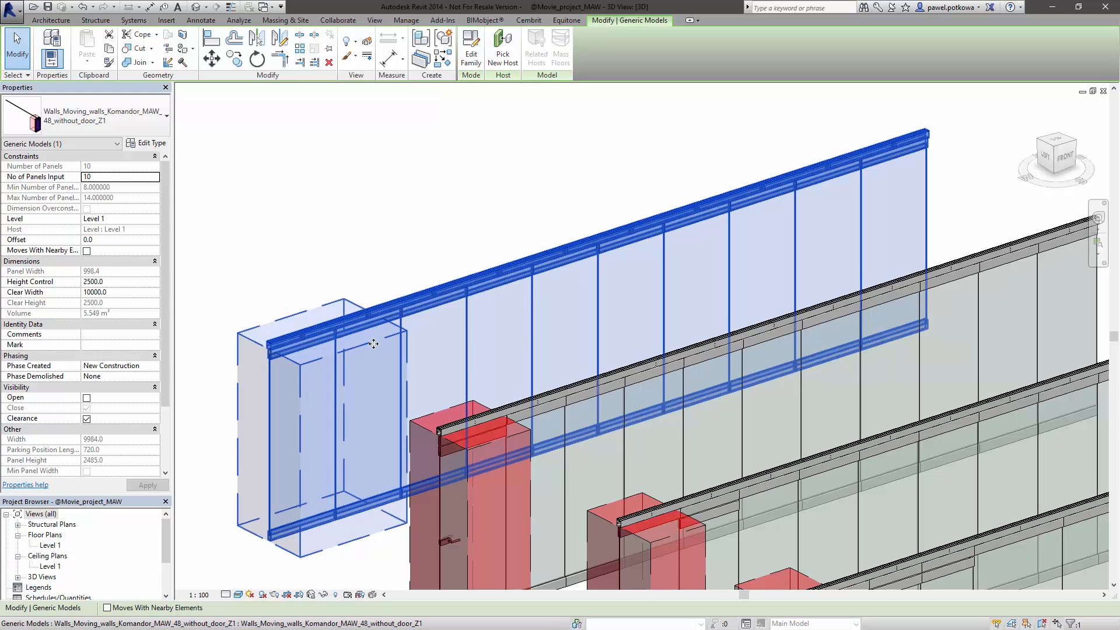
Set the same moving wall's height control to 2400 and deselect the wall.
{"action": "left_click", "coordinate": [118, 282]}
{"action": "type", "text": "28"}
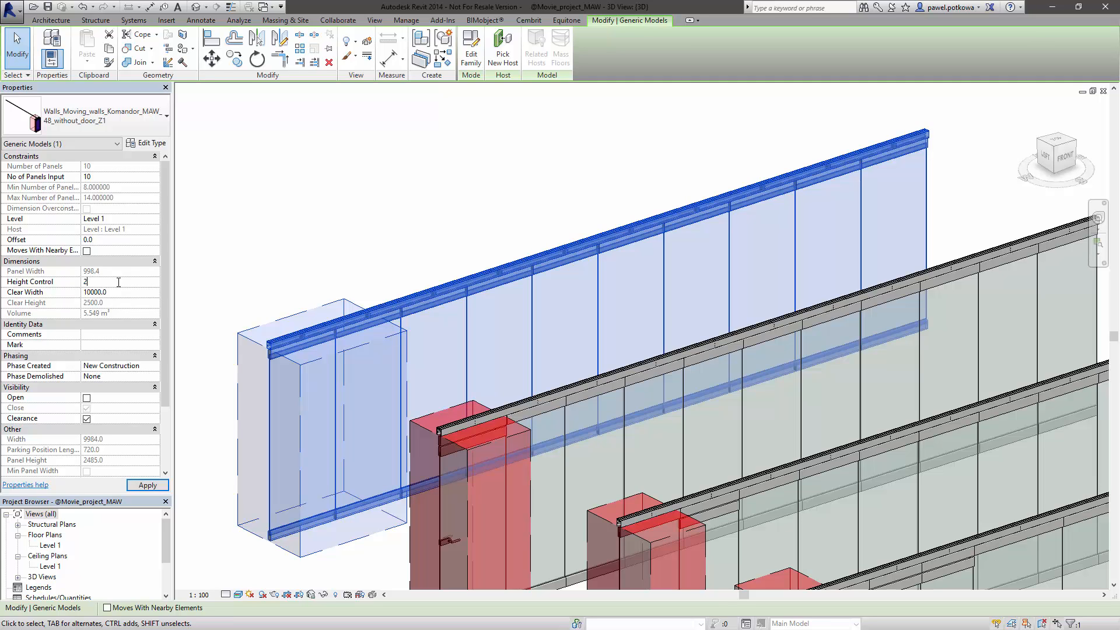
{"action": "left_click", "coordinate": [147, 485]}
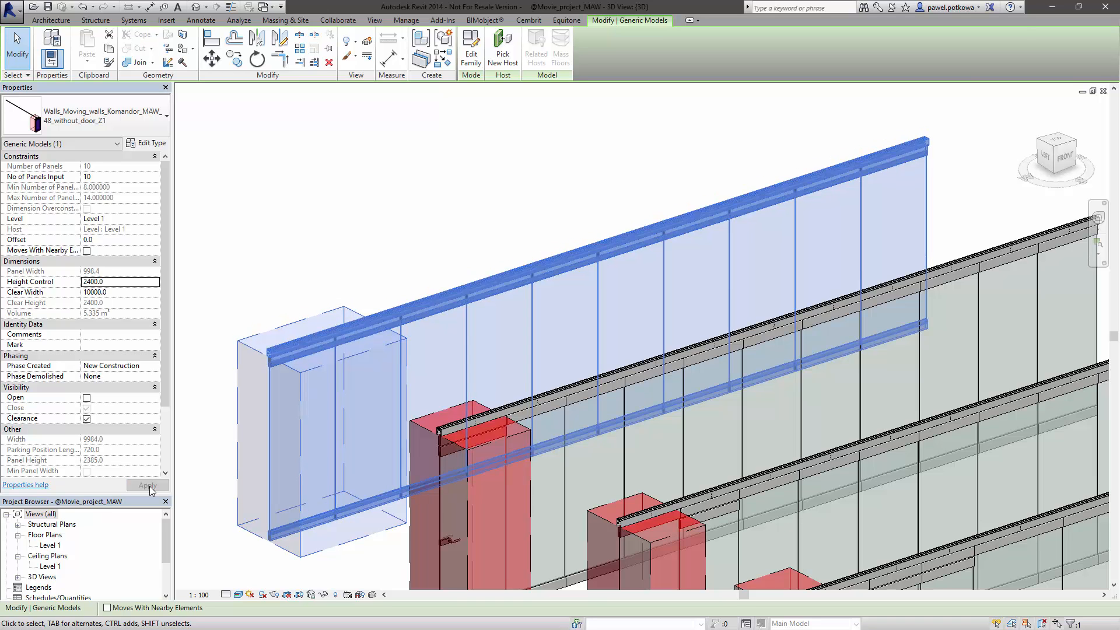
{"action": "left_click", "coordinate": [396, 295]}
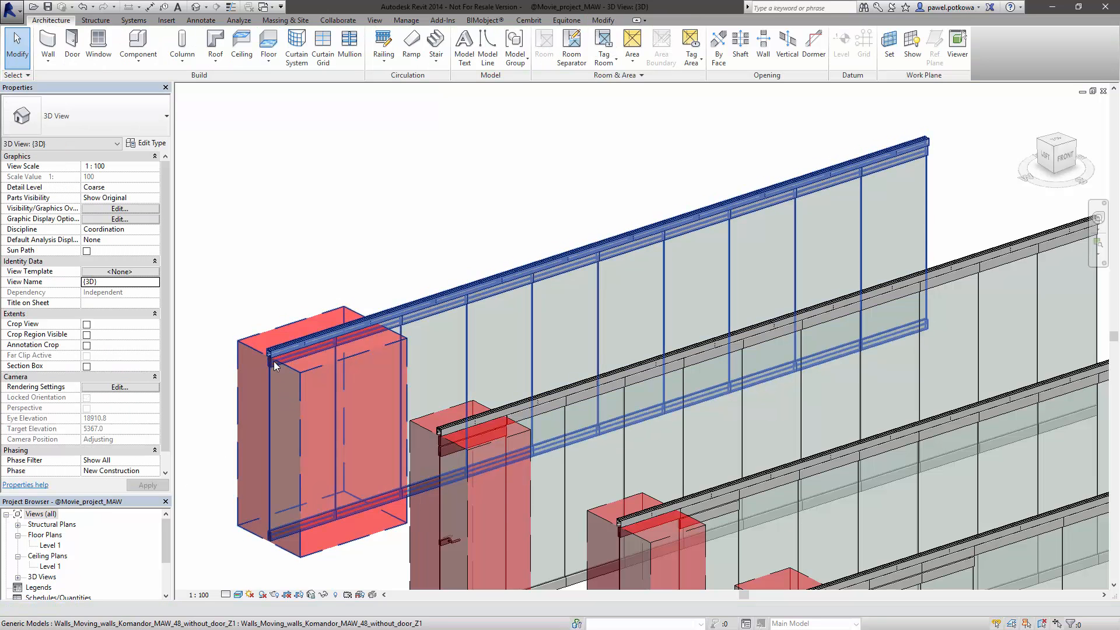
Turn on thin-line display in the 3D view, examining the end of the MAW_48_without_door_Z1 wall's upper track.
{"action": "scroll", "coordinate": [274, 365], "scroll_direction": "up", "scroll_amount": 6}
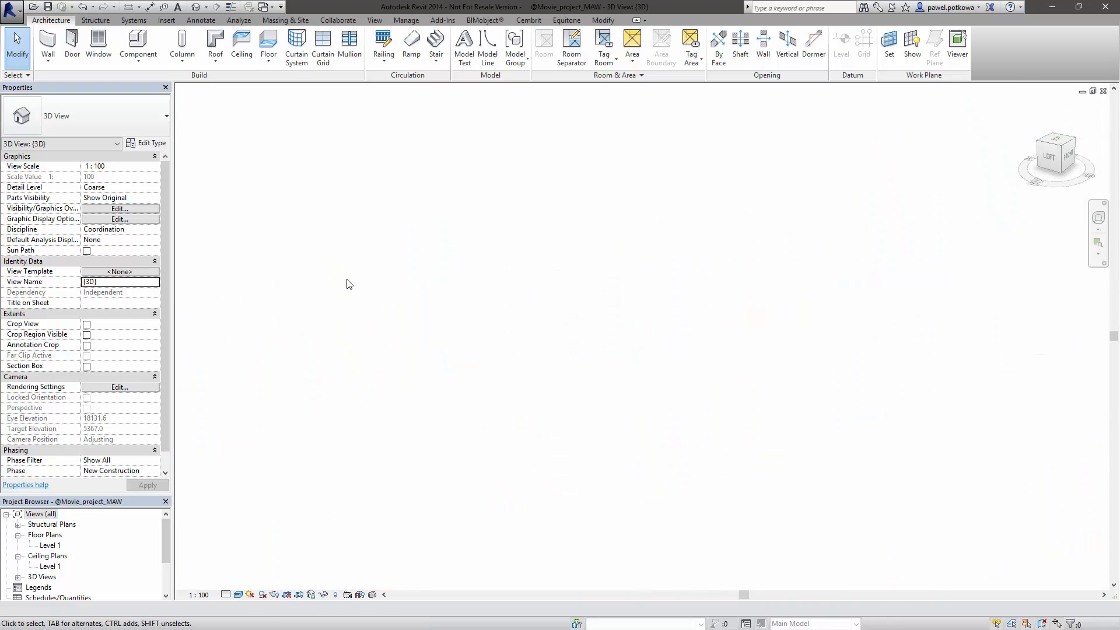
{"action": "scroll", "coordinate": [348, 284], "scroll_direction": "down", "scroll_amount": 6}
{"action": "scroll", "coordinate": [478, 485], "scroll_direction": "up", "scroll_amount": 5}
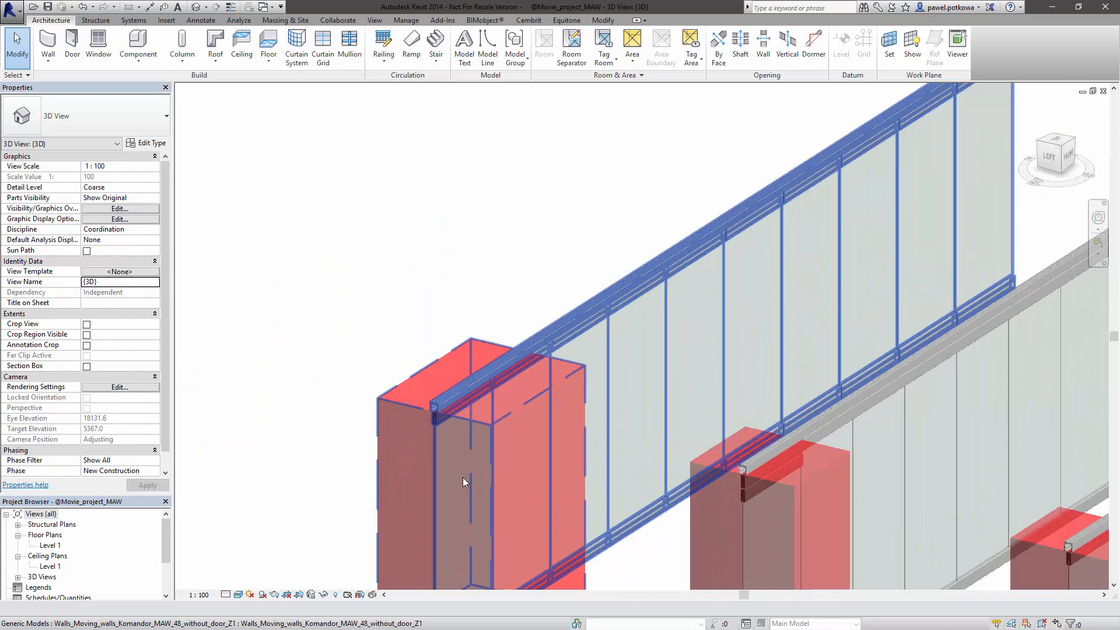
{"action": "scroll", "coordinate": [463, 477], "scroll_direction": "up", "scroll_amount": 3}
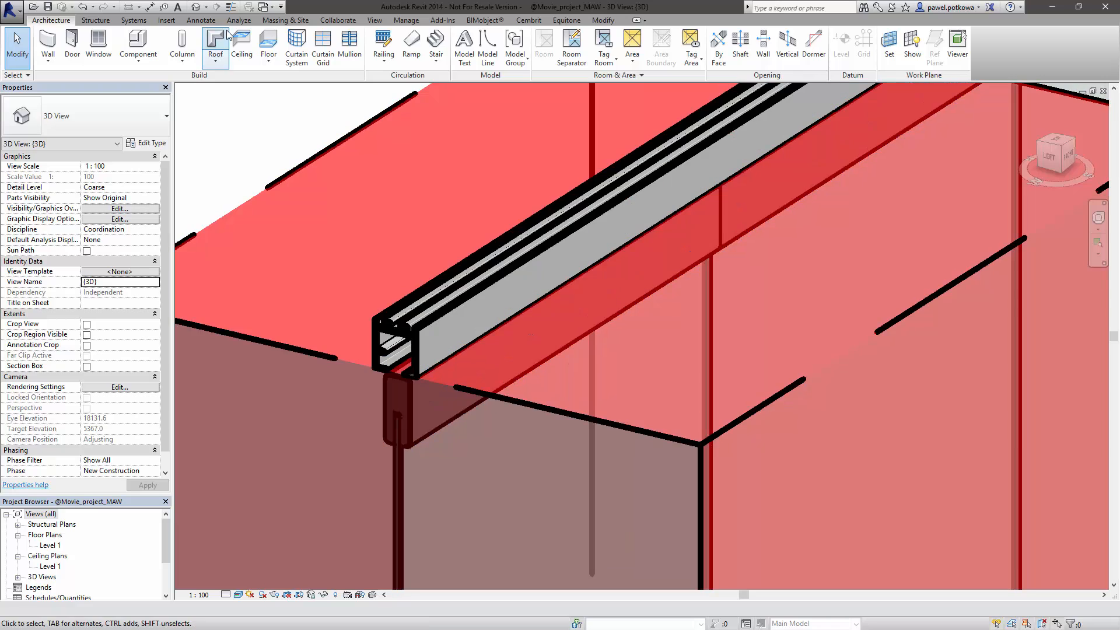
{"action": "left_click", "coordinate": [233, 11]}
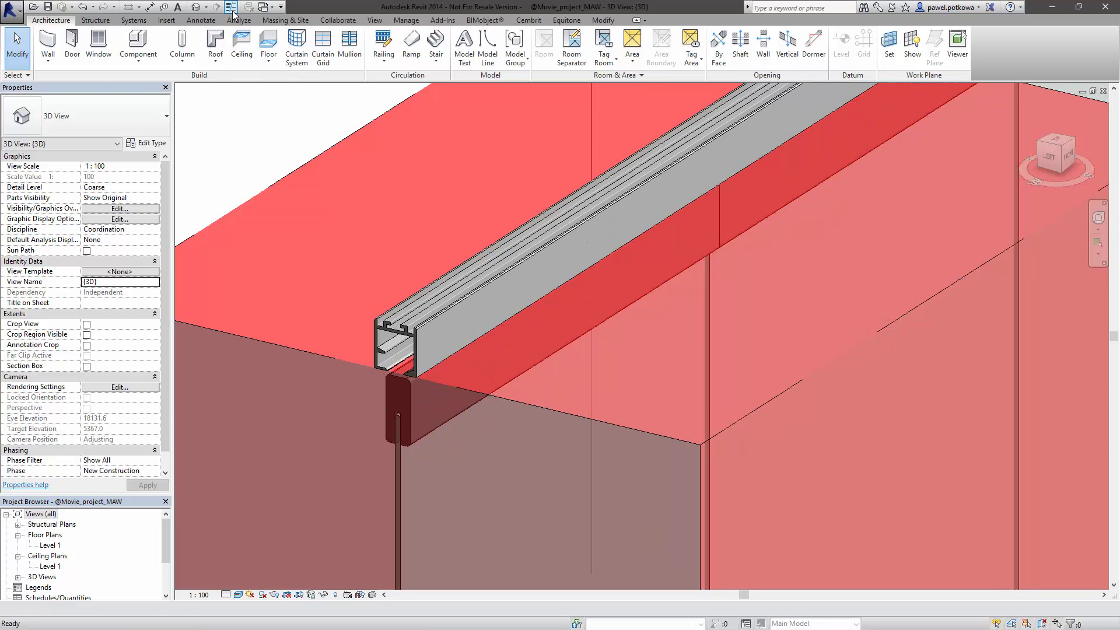
Raise the 3D view's detail level through Medium to Fine.
{"action": "left_click", "coordinate": [226, 595]}
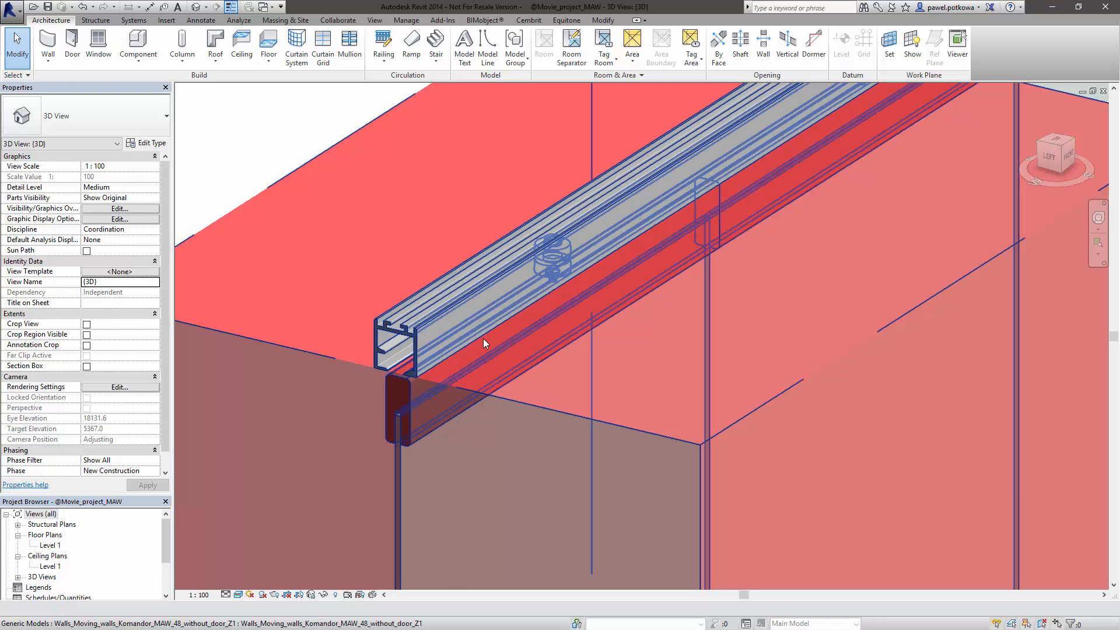
{"action": "left_click", "coordinate": [226, 594]}
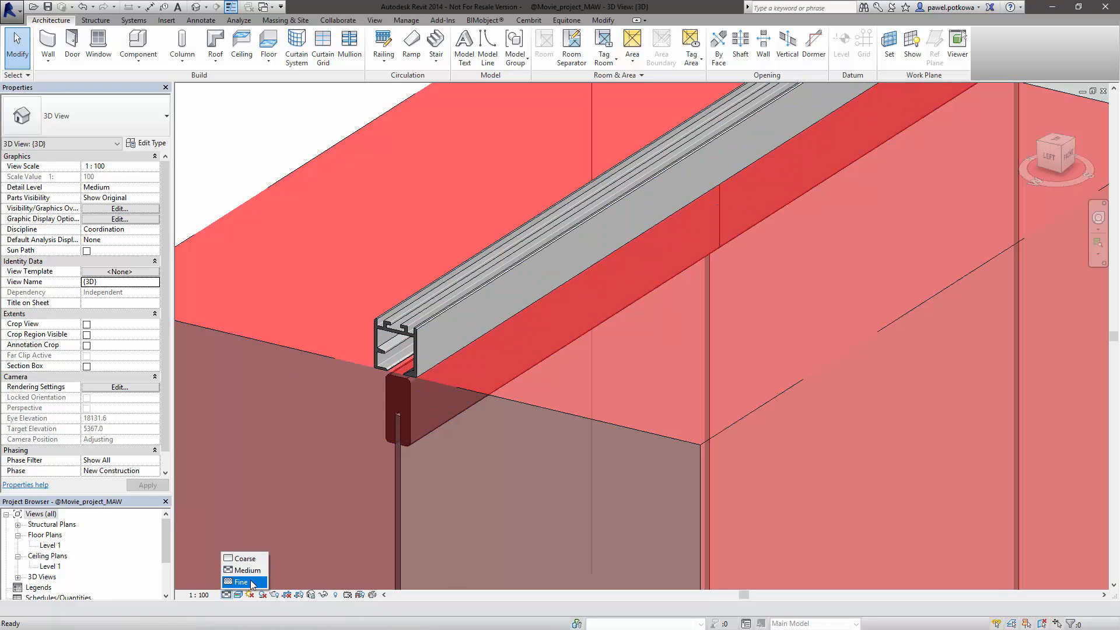
{"action": "scroll", "coordinate": [382, 178], "scroll_direction": "down", "scroll_amount": 8}
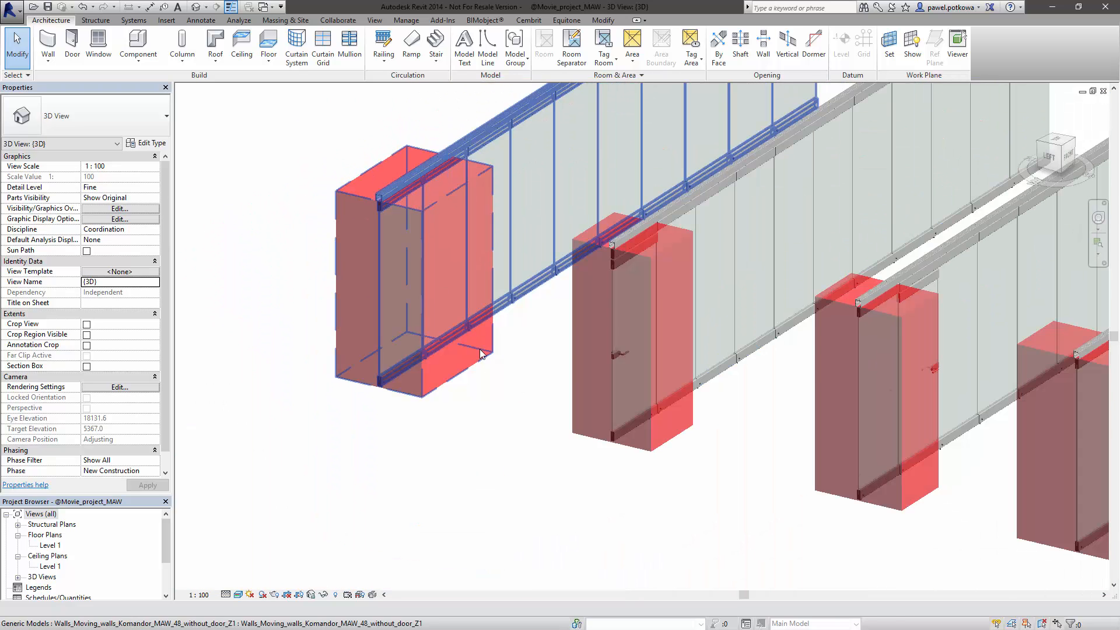
Set the door position to 2 for the MAW_48_One_single_door_Z1 moving wall.
{"action": "middle_click_drag", "start_coordinate": [467, 463], "coordinate": [439, 455], "text": "shift"}
{"action": "scroll", "coordinate": [460, 445], "scroll_direction": "down", "scroll_amount": 4}
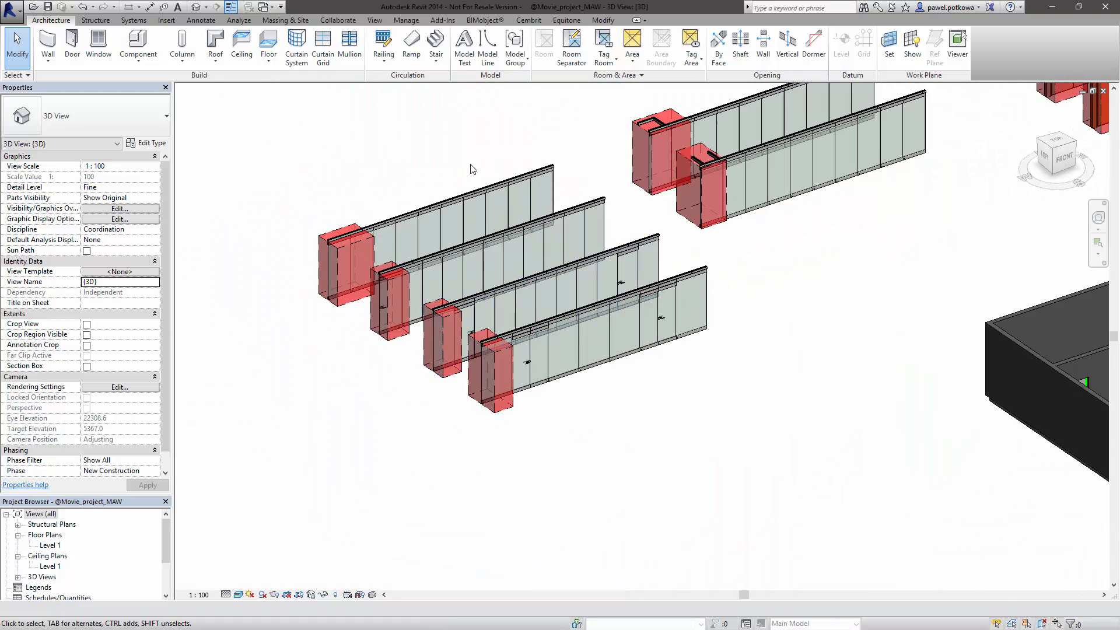
{"action": "scroll", "coordinate": [463, 192], "scroll_direction": "up", "scroll_amount": 3}
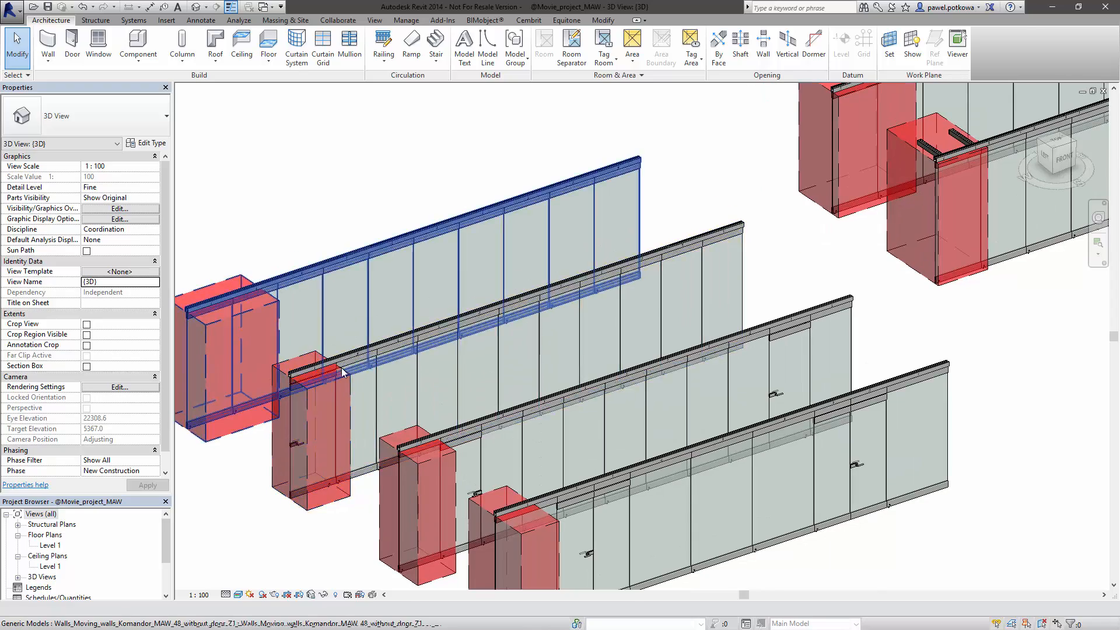
{"action": "left_click", "coordinate": [351, 353]}
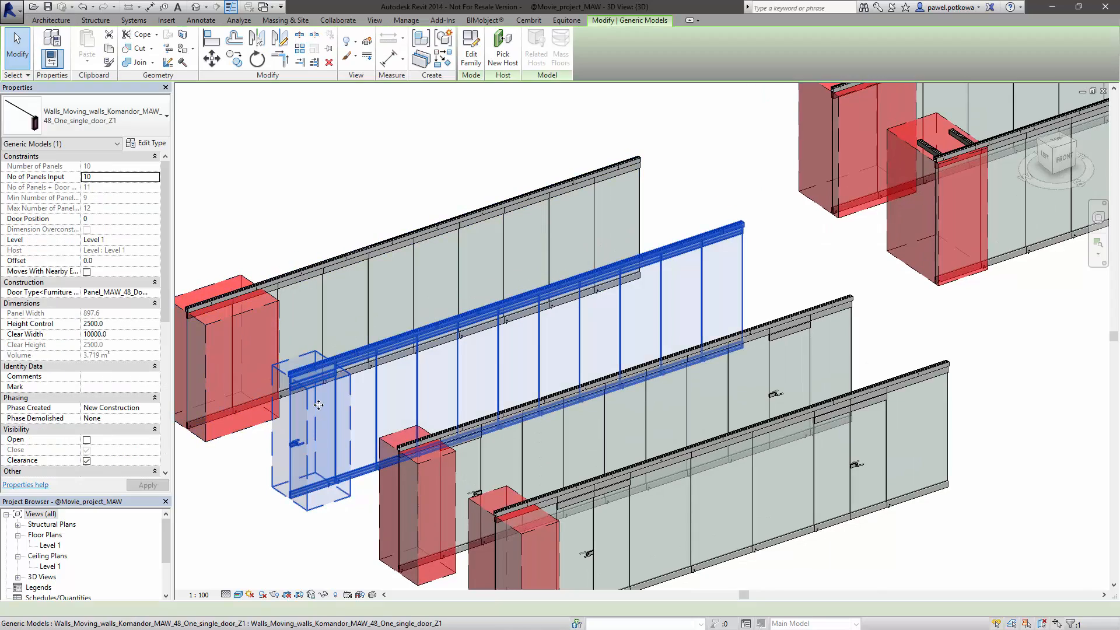
{"action": "scroll", "coordinate": [253, 397], "scroll_direction": "up", "scroll_amount": 4}
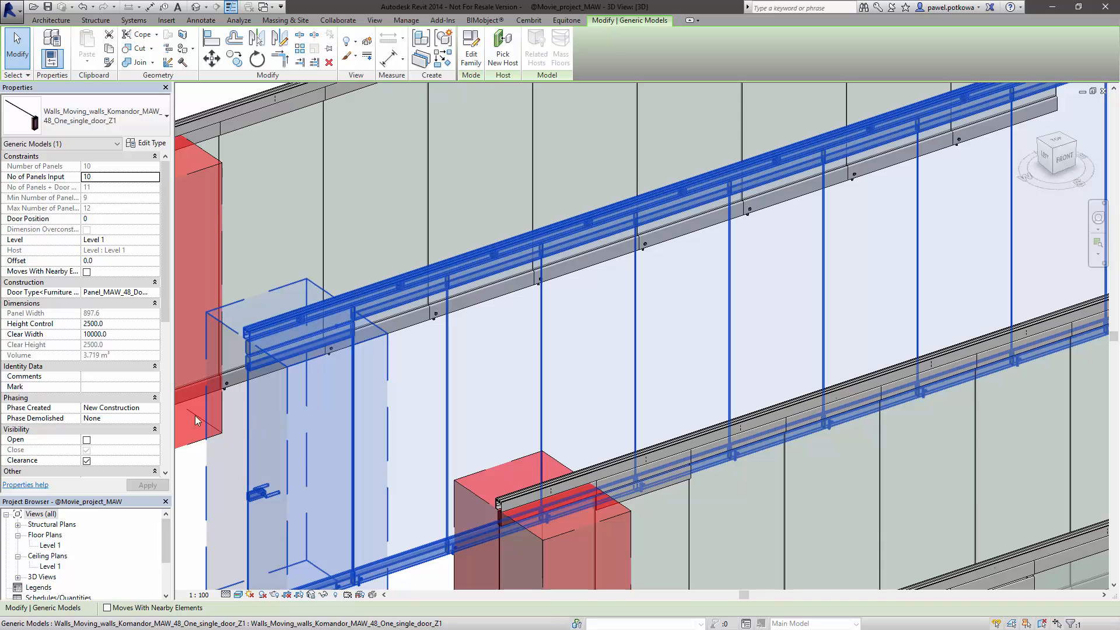
{"action": "mouse_move", "coordinate": [162, 229]}
{"action": "left_mouse_down"}
{"action": "mouse_move", "coordinate": [172, 333]}
{"action": "mouse_move", "coordinate": [182, 226]}
{"action": "left_mouse_up"}
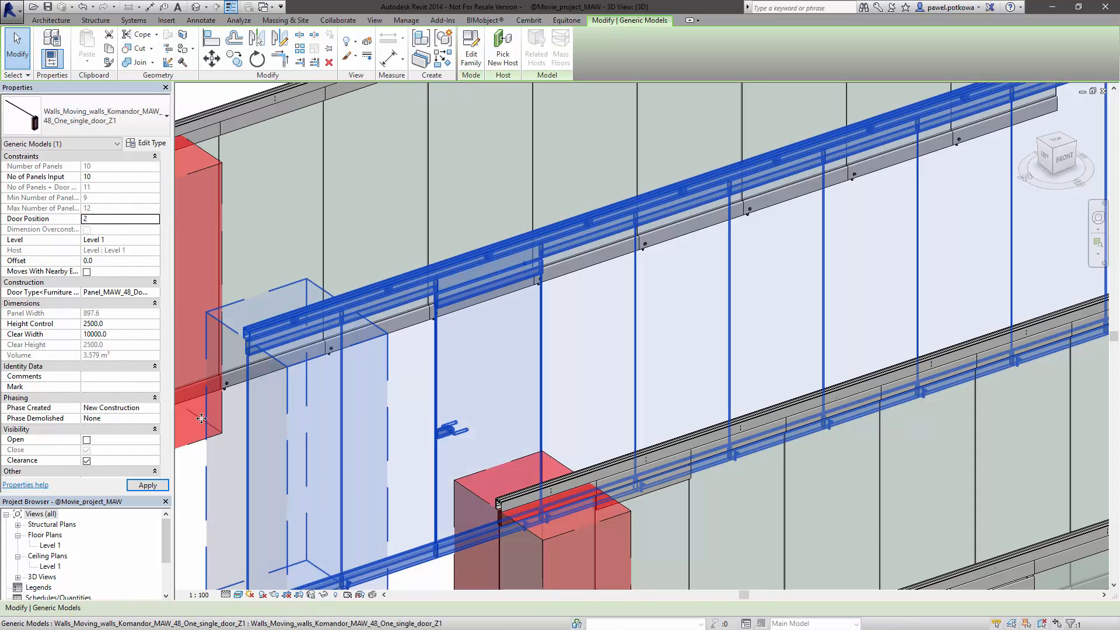
Change the single-door wall's door type to Panel_MAW_48_Door : Left Door and deselect the wall.
{"action": "scroll", "coordinate": [530, 316], "scroll_direction": "down", "scroll_amount": 2}
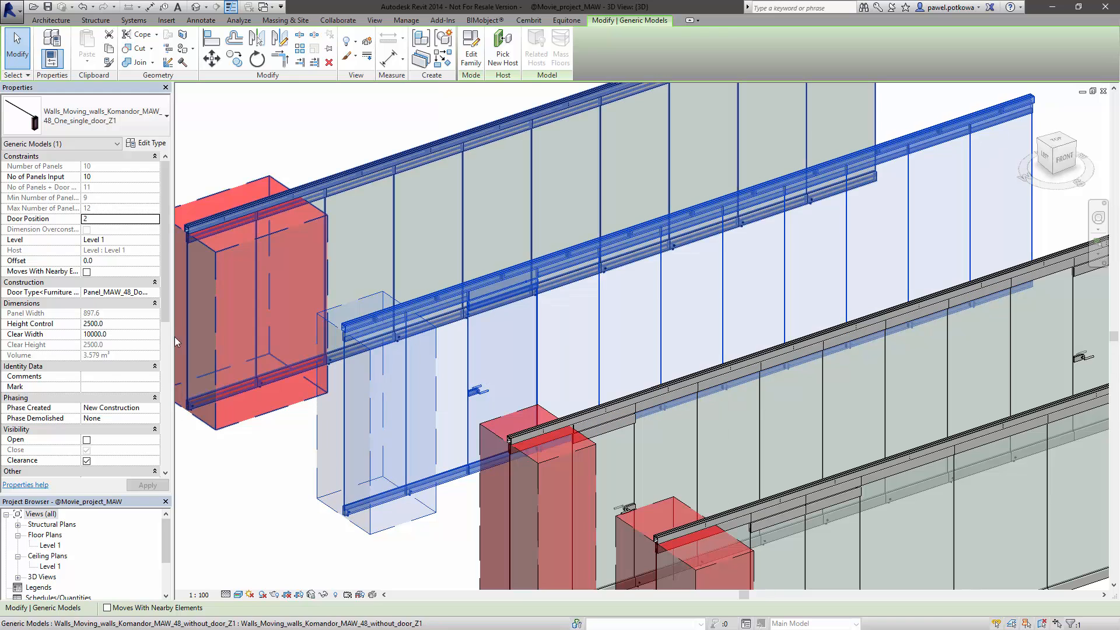
{"action": "left_click", "coordinate": [154, 292]}
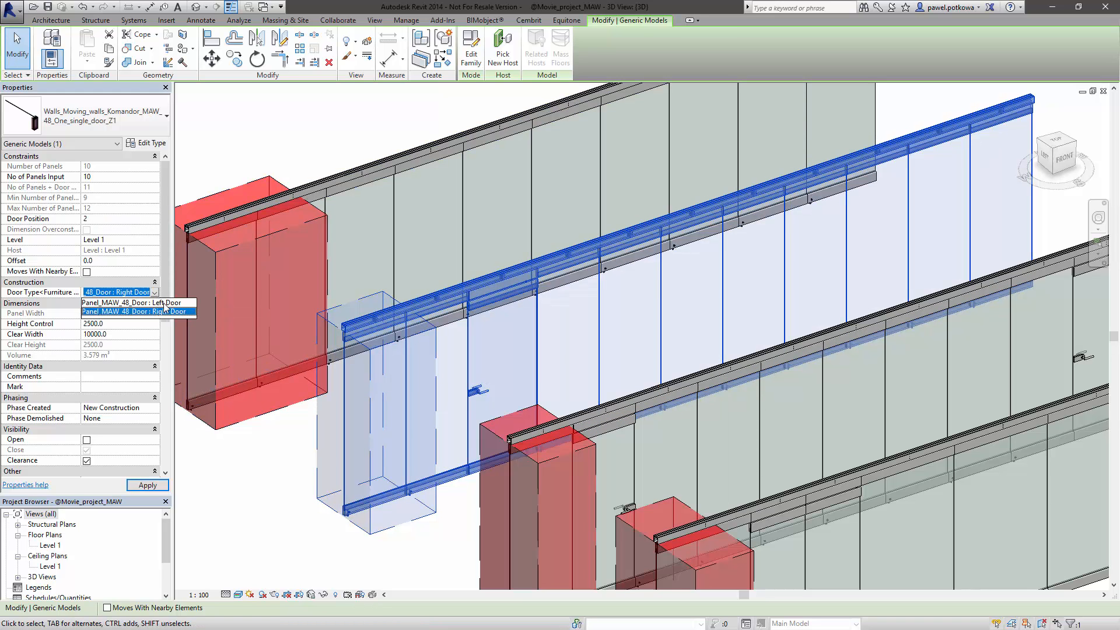
{"action": "left_click", "coordinate": [165, 308]}
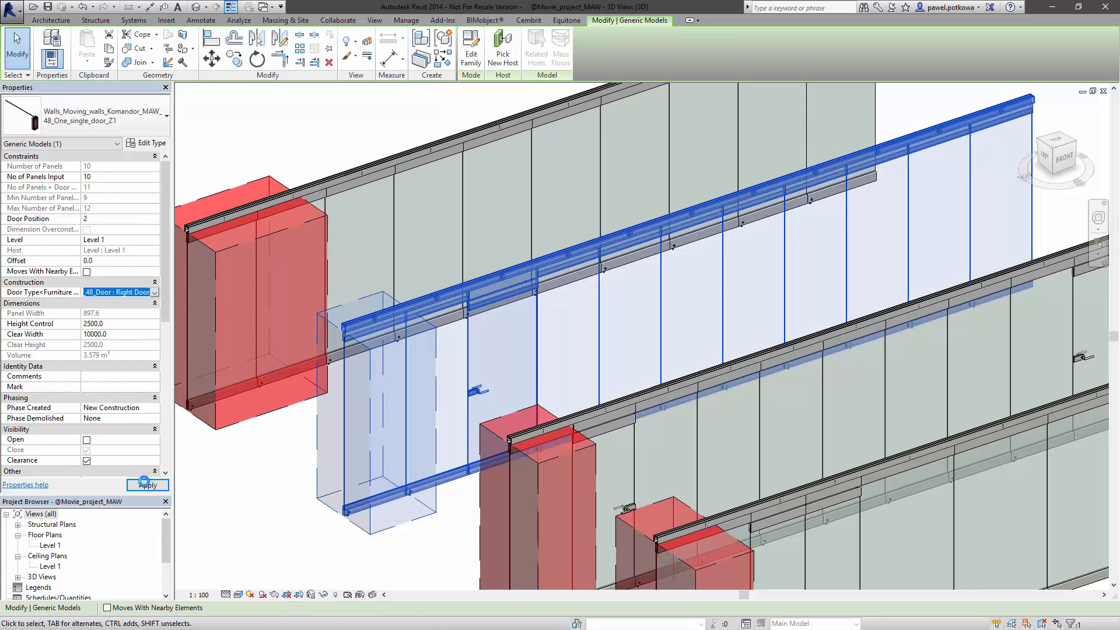
{"action": "left_click", "coordinate": [464, 547]}
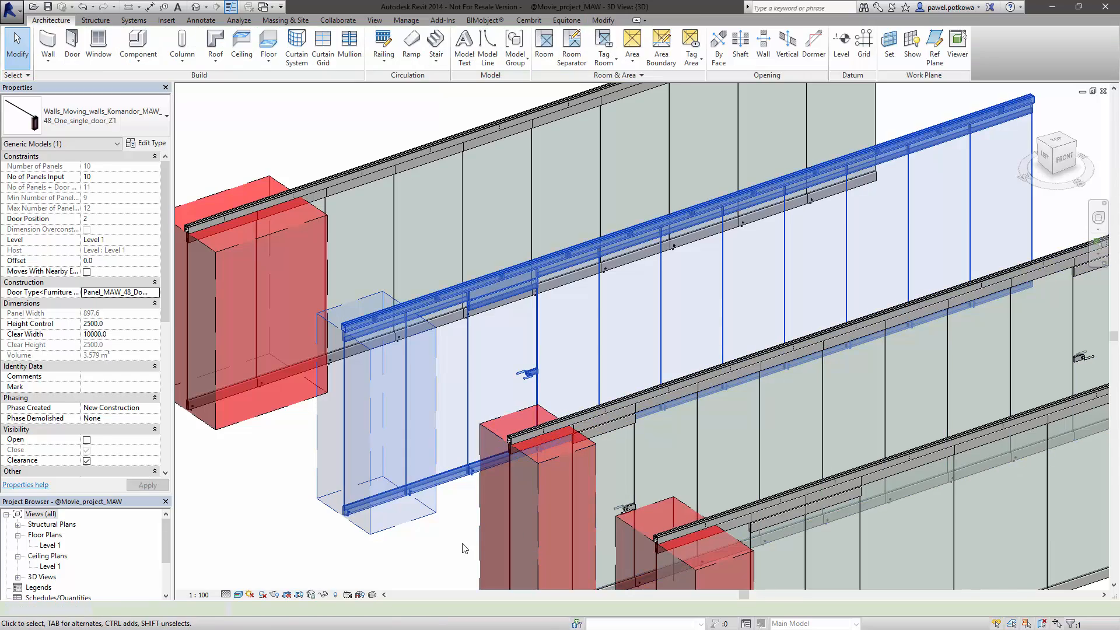
{"action": "scroll", "coordinate": [492, 384], "scroll_direction": "down", "scroll_amount": 2}
Enable the Open visibility option for the MAW_48_One_single_door_Z1 wall, apply it and deselect the wall.
{"action": "scroll", "coordinate": [497, 344], "scroll_direction": "up", "scroll_amount": 5}
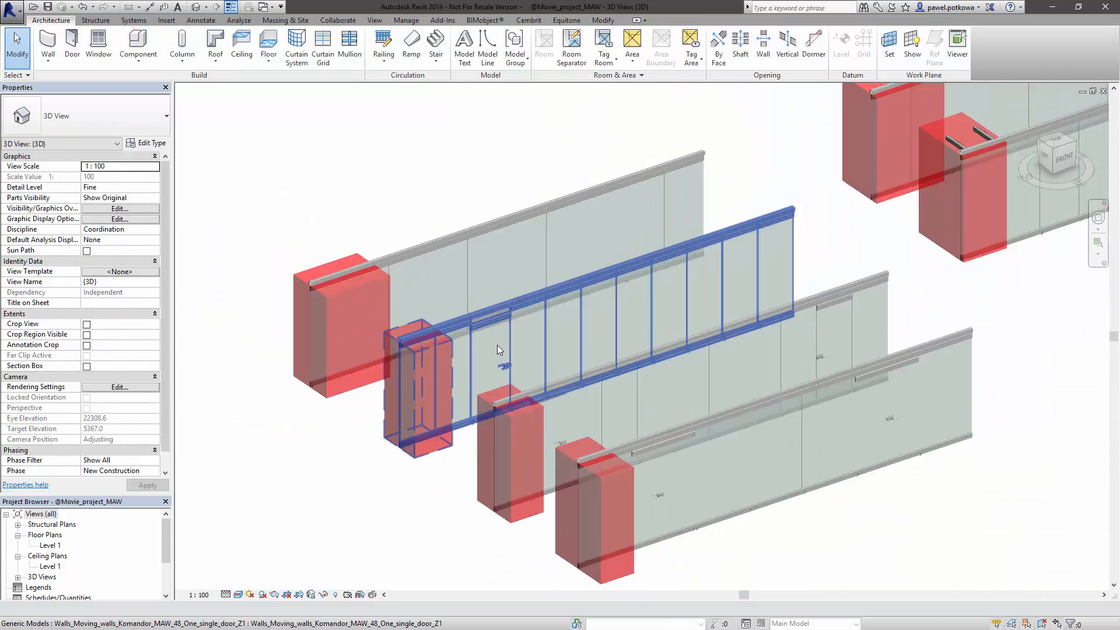
{"action": "left_click", "coordinate": [496, 275]}
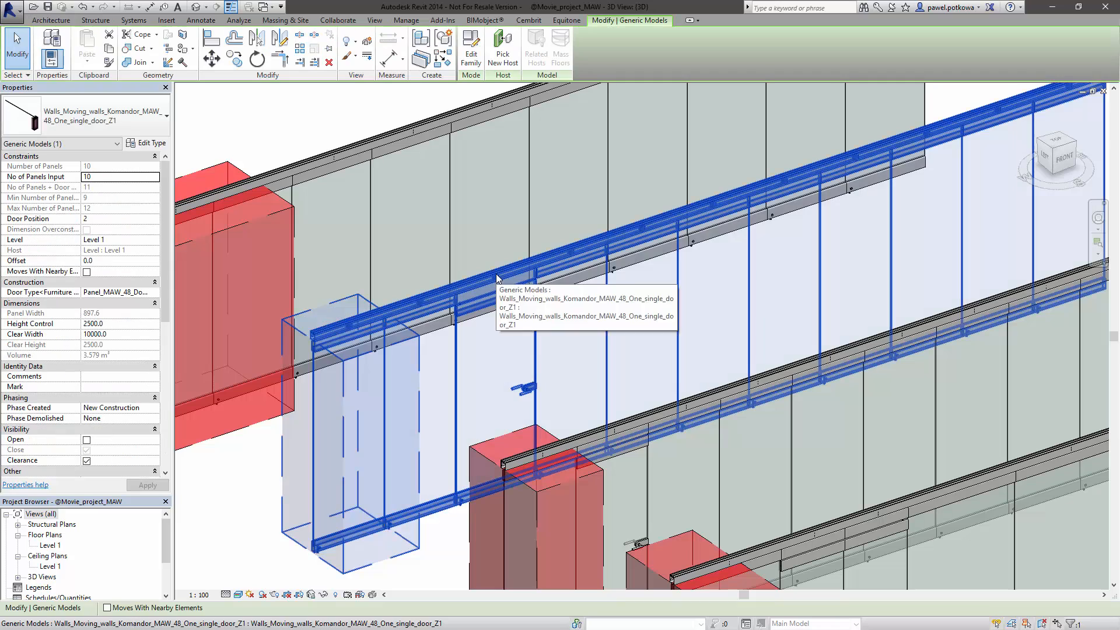
{"action": "scroll", "coordinate": [166, 316], "scroll_direction": "down", "scroll_amount": 4}
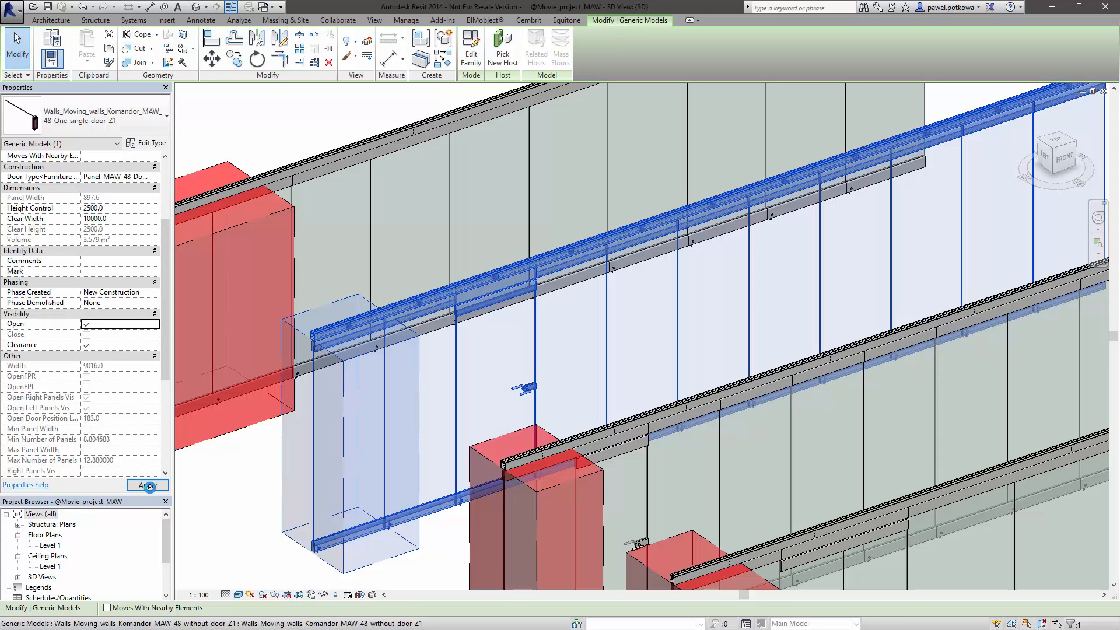
{"action": "left_click", "coordinate": [147, 486]}
{"action": "scroll", "coordinate": [370, 430], "scroll_direction": "down", "scroll_amount": 3}
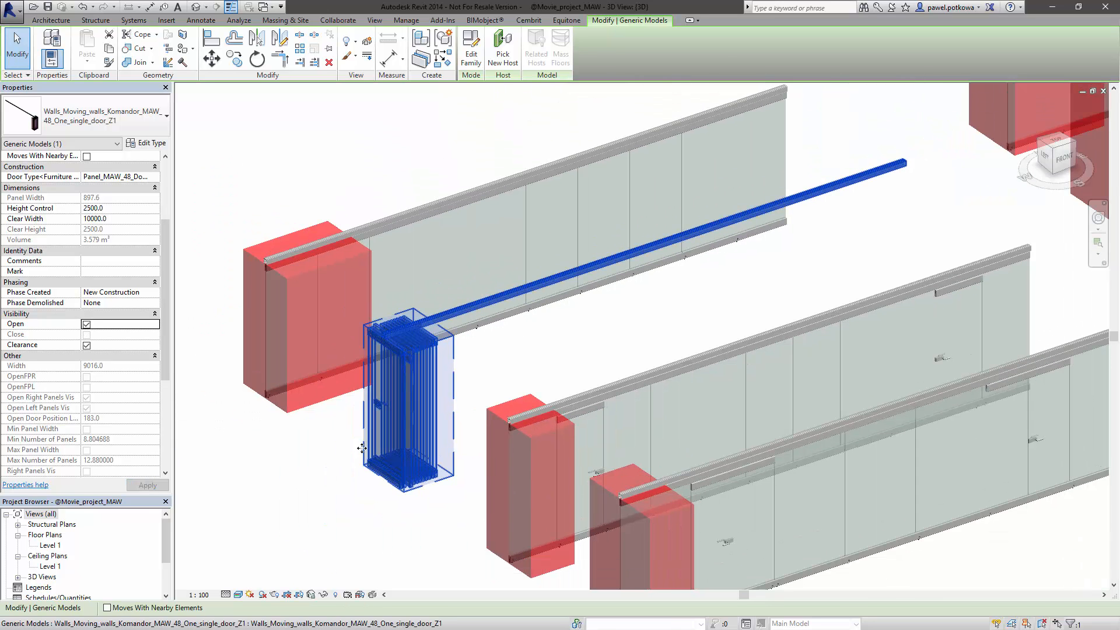
{"action": "left_click", "coordinate": [347, 485]}
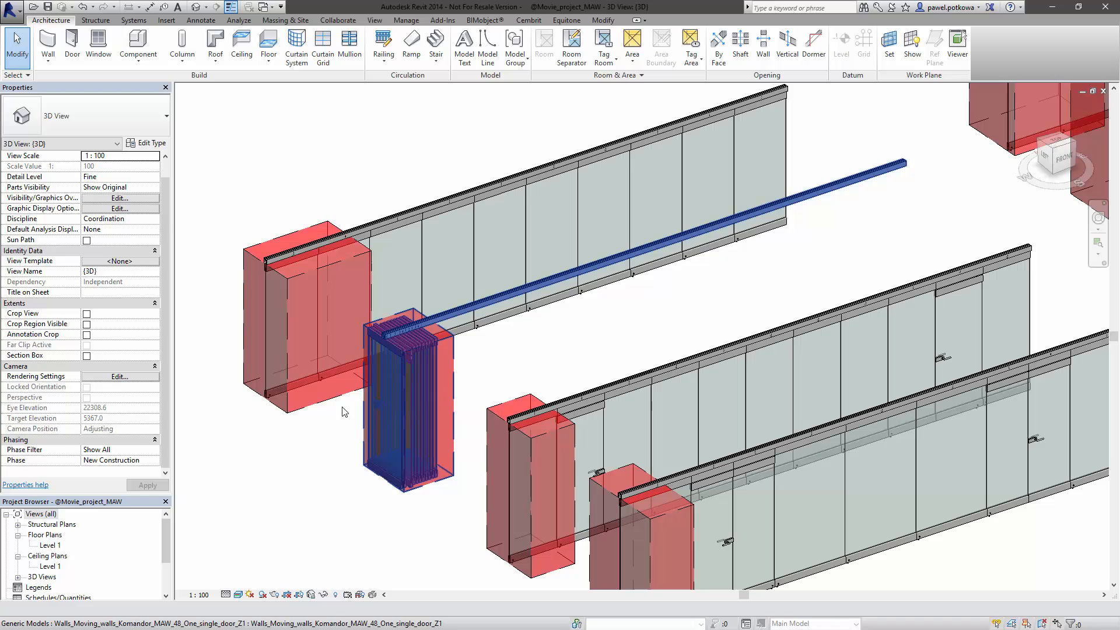
Disable the Open visibility option for the same single-door wall, apply it and deselect the wall.
{"action": "left_click", "coordinate": [478, 306]}
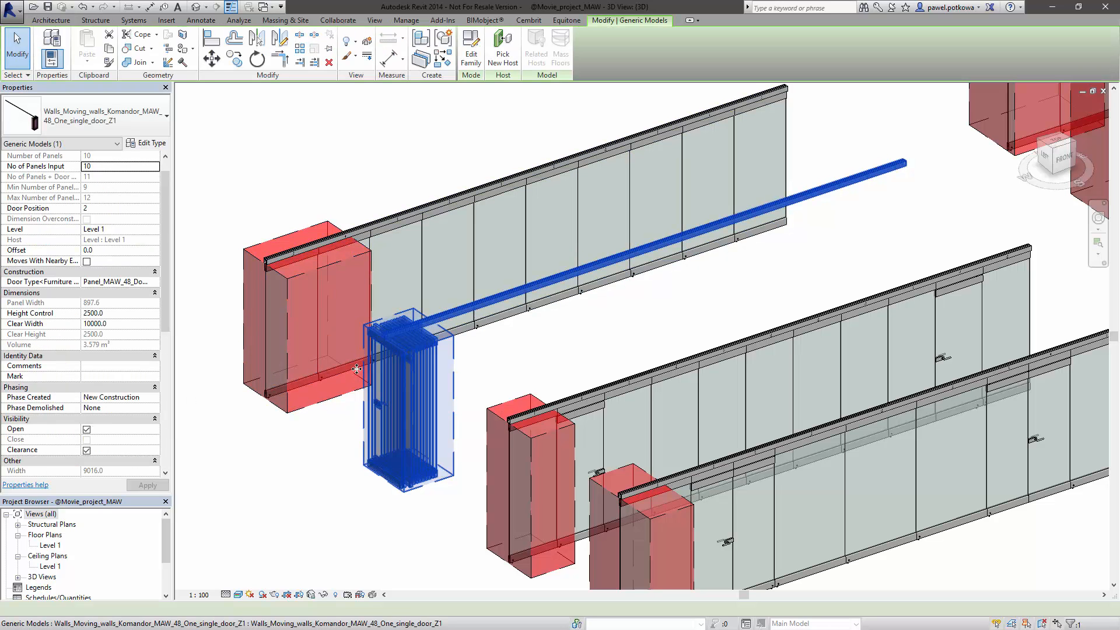
{"action": "scroll", "coordinate": [146, 333], "scroll_direction": "down", "scroll_amount": 2}
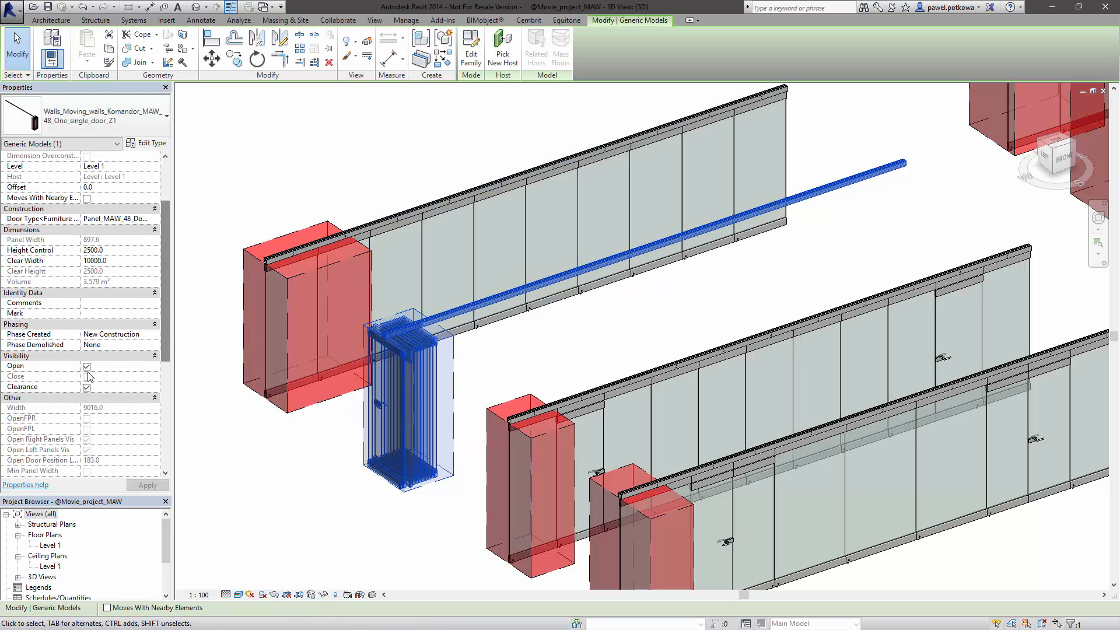
{"action": "left_click", "coordinate": [153, 488]}
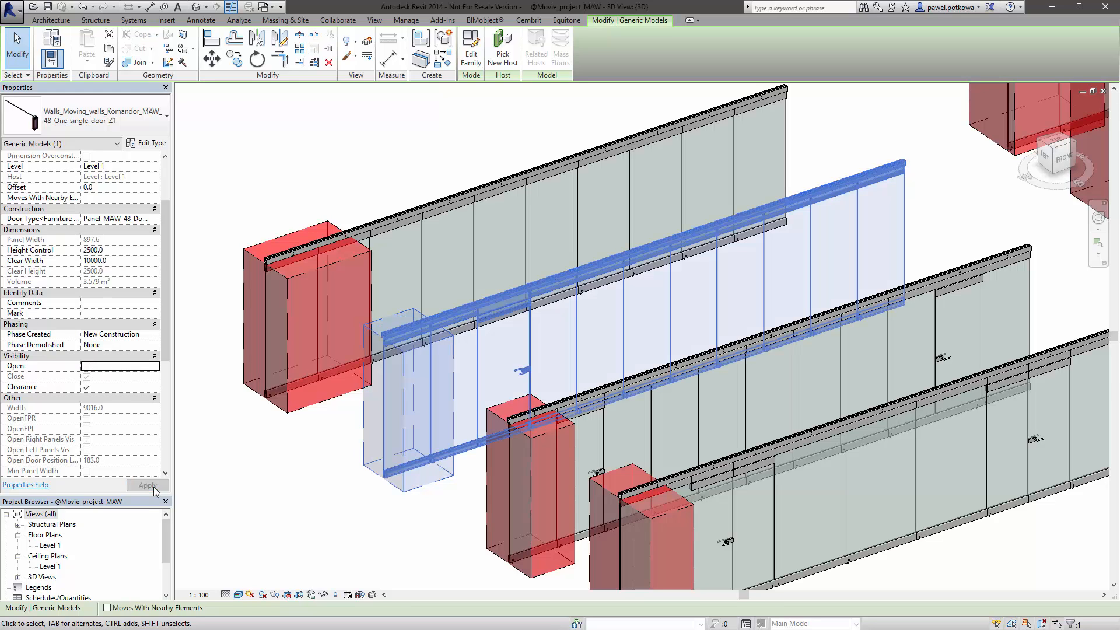
{"action": "left_click", "coordinate": [267, 462]}
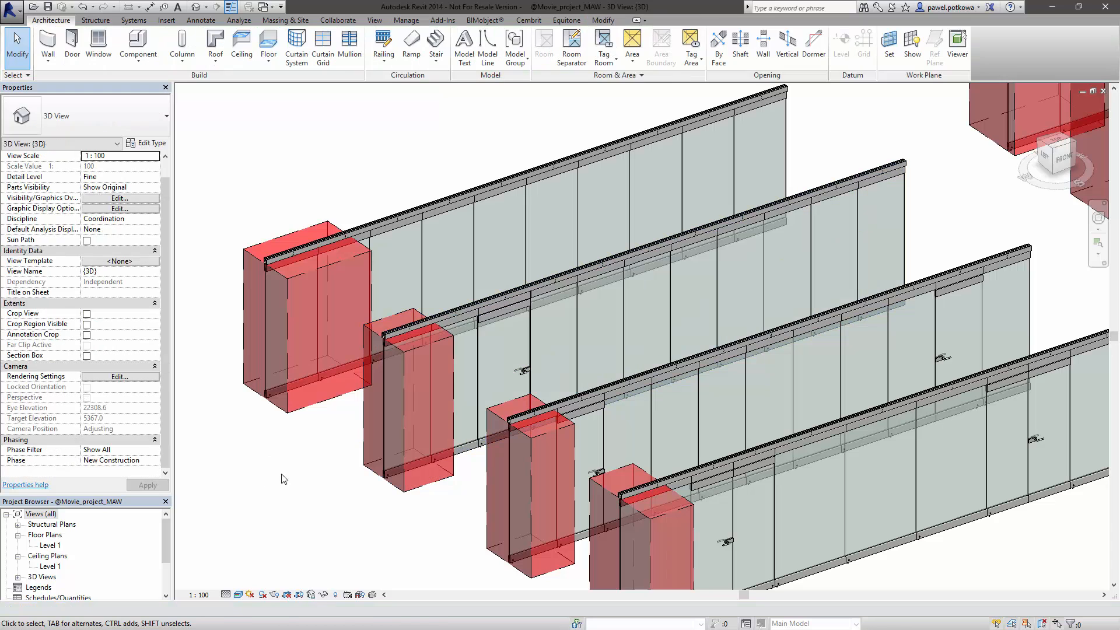
Turn off the Clearance visibility option for the MAW_48_One_single_door_Z1 wall and deselect it.
{"action": "left_click", "coordinate": [398, 335]}
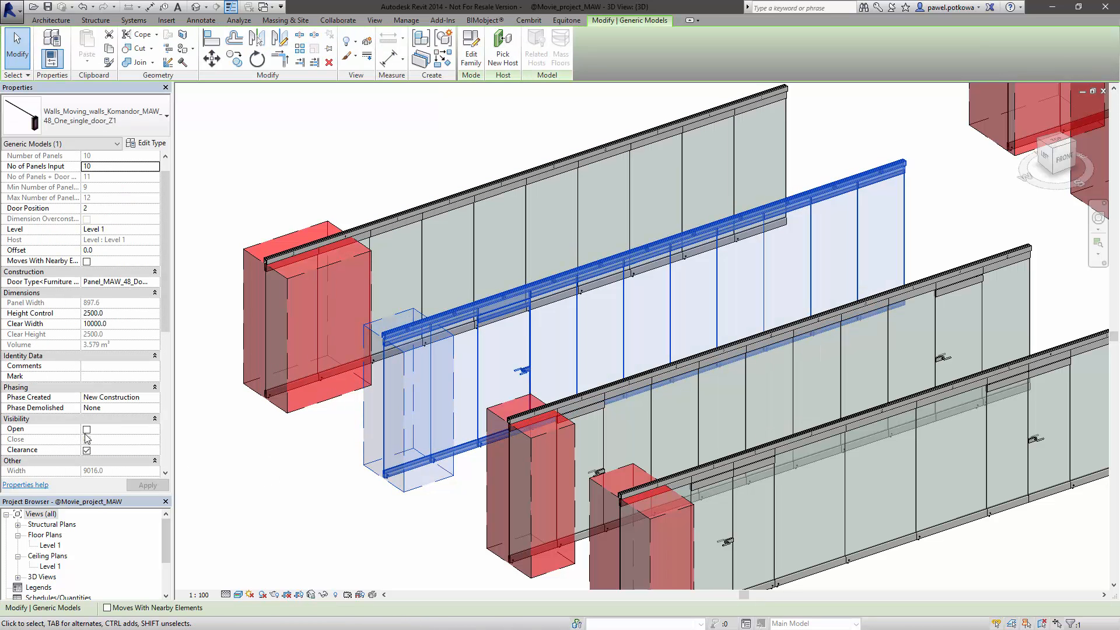
{"action": "left_click", "coordinate": [163, 490]}
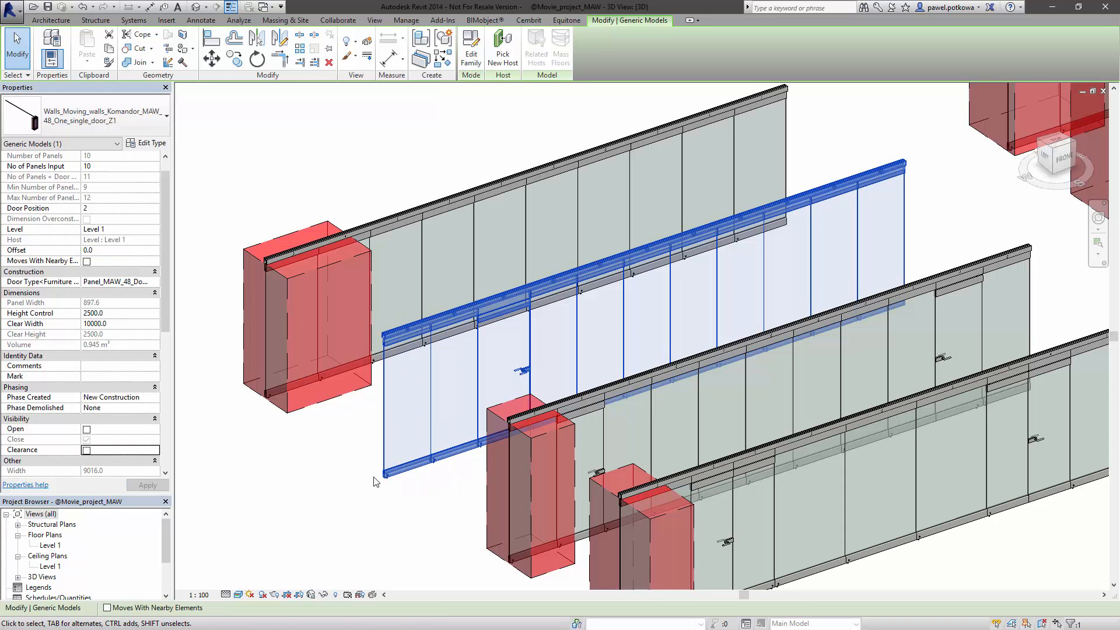
{"action": "left_click", "coordinate": [347, 528]}
Enable the Full Panel visibility option for the MAW_110_without_door_Z1 moving wall, apply it and deselect the wall.
{"action": "scroll", "coordinate": [335, 416], "scroll_direction": "down", "scroll_amount": 1}
{"action": "scroll", "coordinate": [362, 253], "scroll_direction": "down", "scroll_amount": 3}
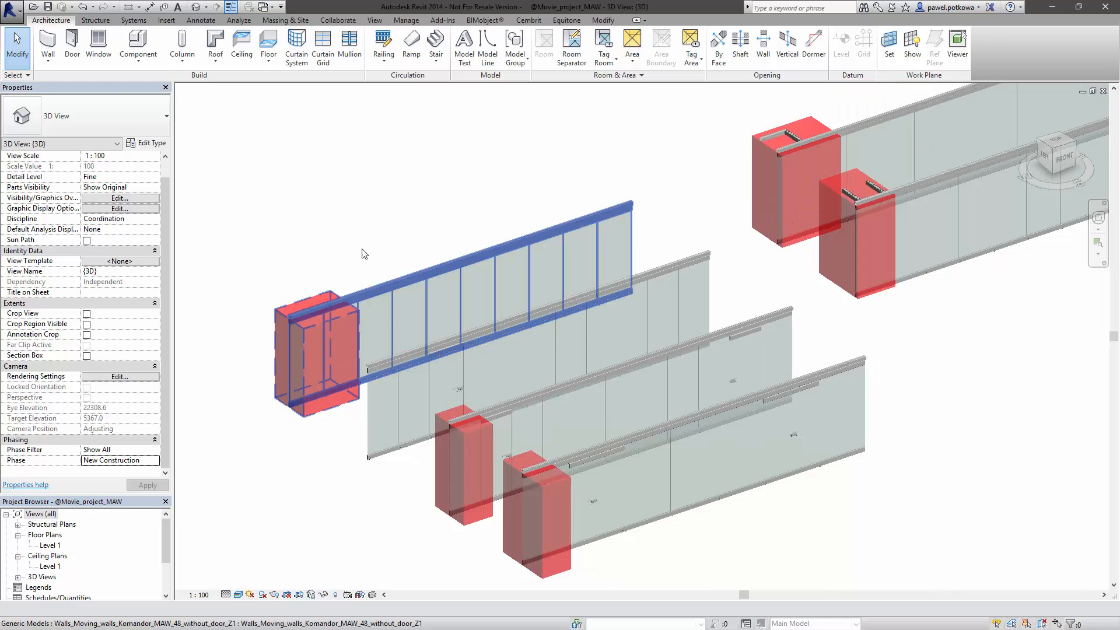
{"action": "middle_click_drag", "start_coordinate": [362, 265], "coordinate": [303, 395], "text": "shift"}
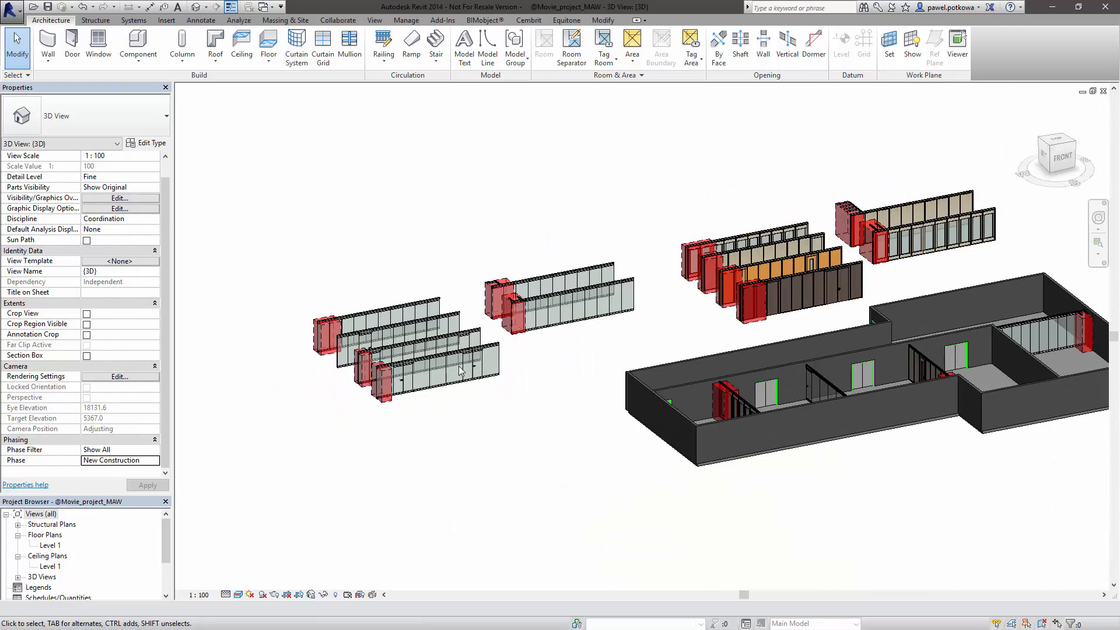
{"action": "scroll", "coordinate": [825, 270], "scroll_direction": "down", "scroll_amount": 1}
{"action": "scroll", "coordinate": [531, 288], "scroll_direction": "up", "scroll_amount": 3}
{"action": "scroll", "coordinate": [394, 295], "scroll_direction": "up", "scroll_amount": 5}
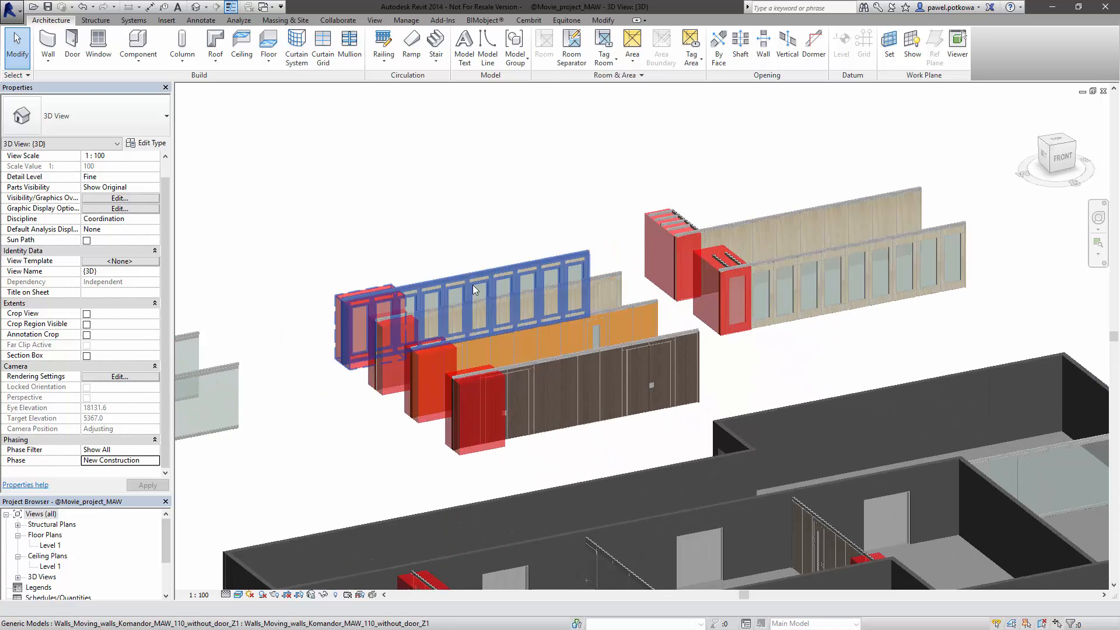
{"action": "scroll", "coordinate": [293, 297], "scroll_direction": "up", "scroll_amount": 3}
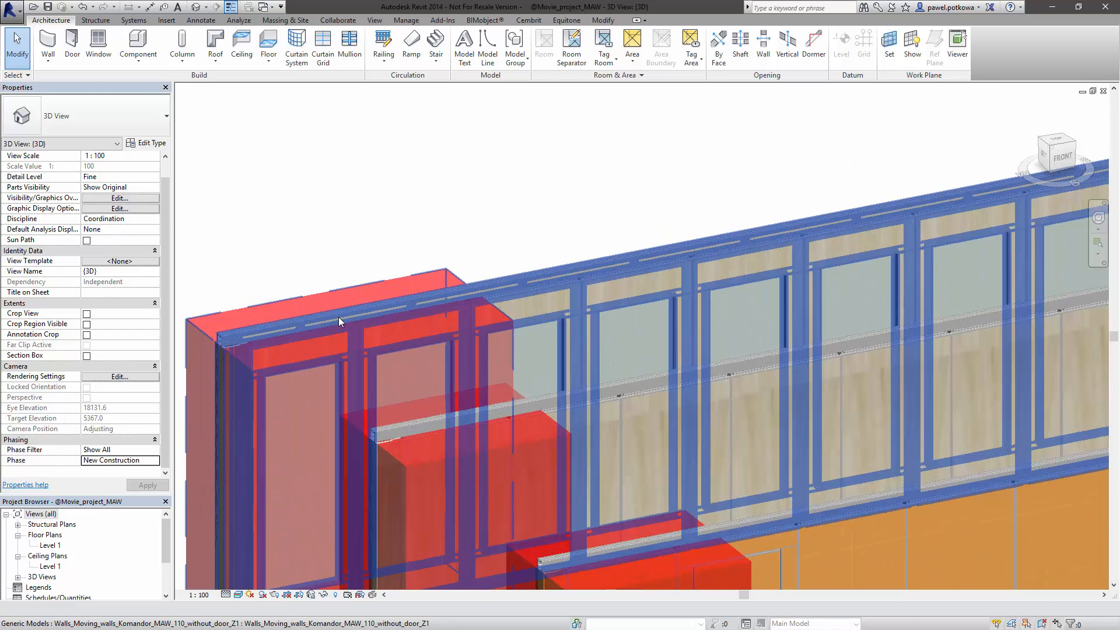
{"action": "scroll", "coordinate": [600, 223], "scroll_direction": "down", "scroll_amount": 3}
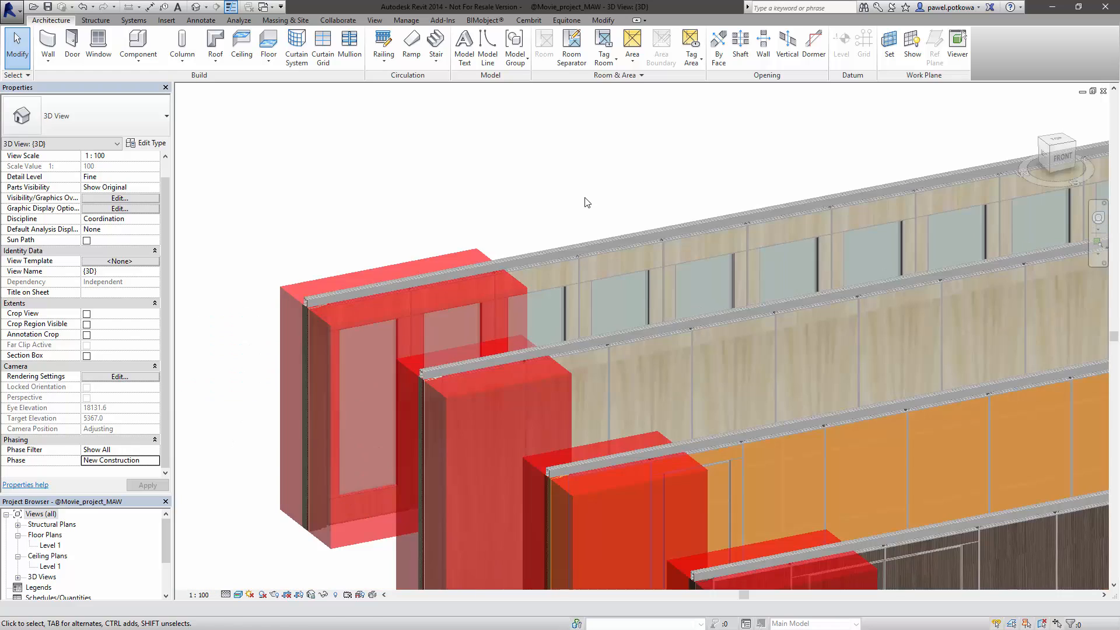
{"action": "scroll", "coordinate": [589, 204], "scroll_direction": "up", "scroll_amount": 1}
{"action": "left_click", "coordinate": [600, 250]}
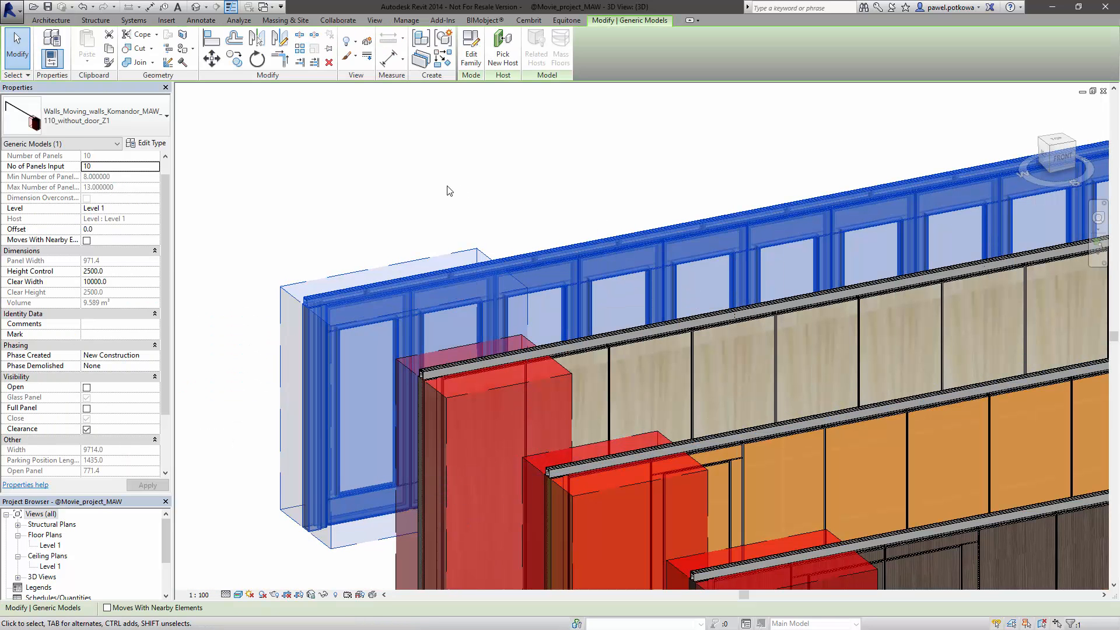
{"action": "left_click_drag", "start_coordinate": [166, 206], "coordinate": [166, 233]}
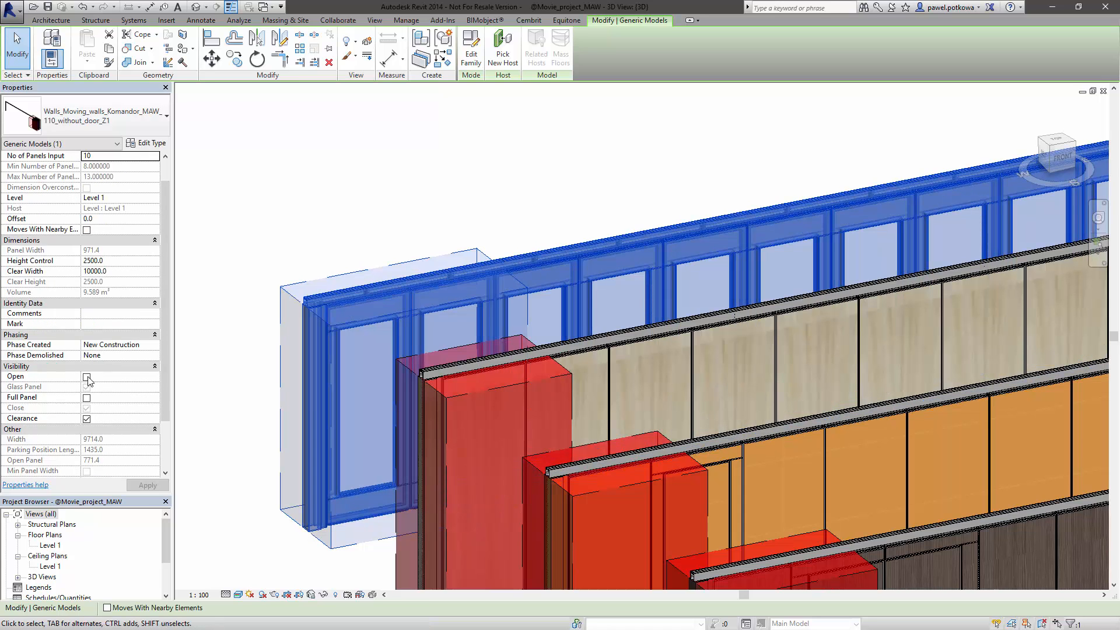
{"action": "left_click", "coordinate": [86, 398]}
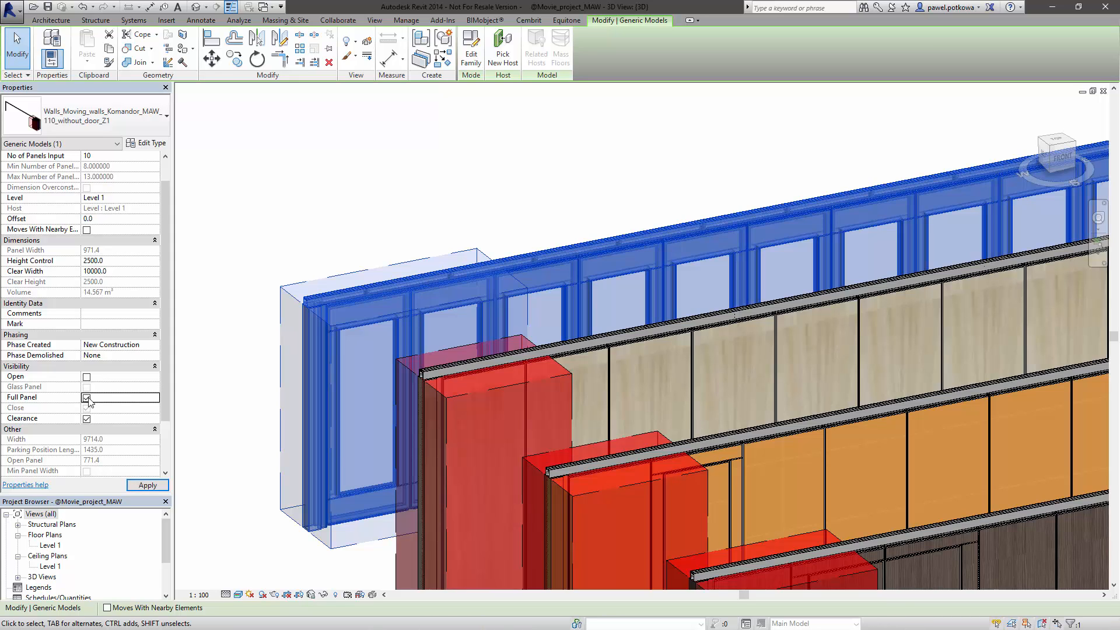
{"action": "left_click", "coordinate": [153, 485]}
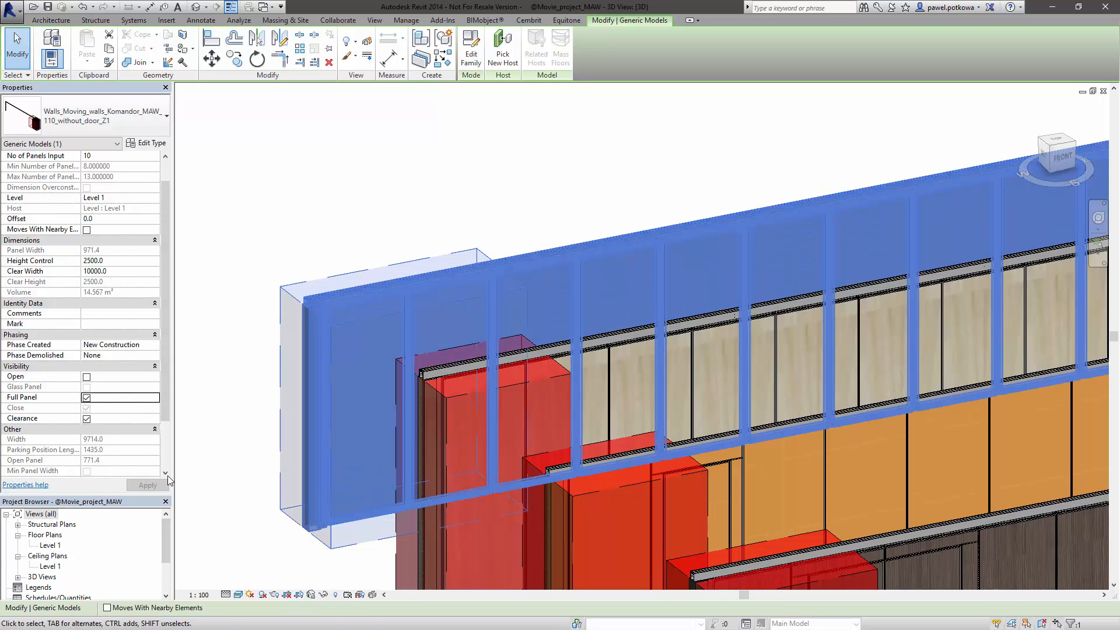
{"action": "left_click", "coordinate": [345, 243]}
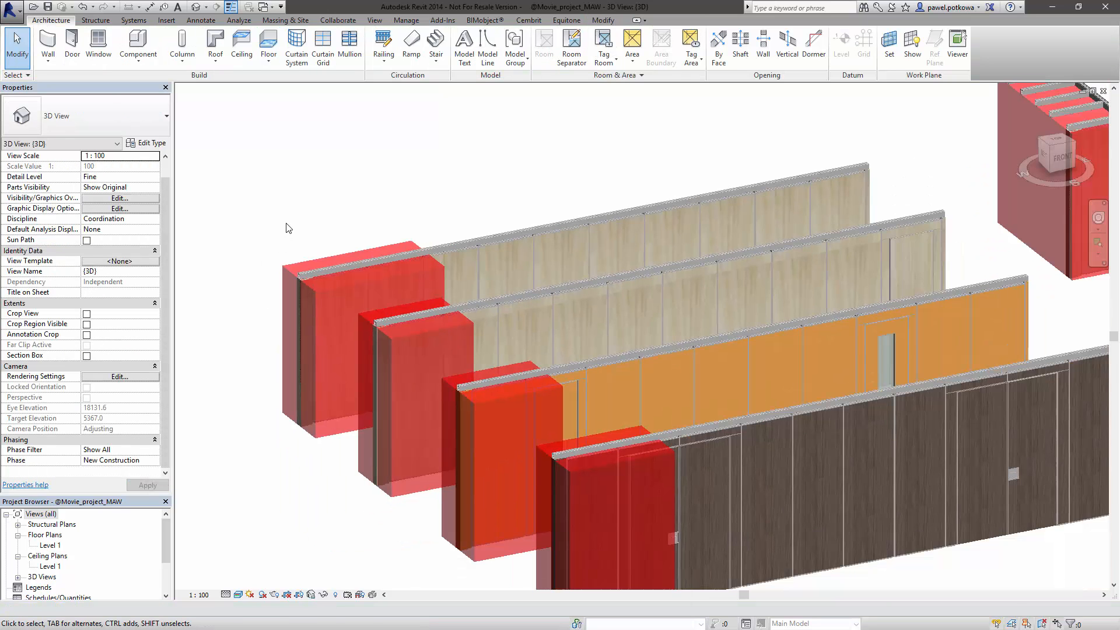
Open the type properties of the MAW_110_without_door_Z1 wall and bring up the material browser for its Panel Material.
{"action": "left_click", "coordinate": [628, 219]}
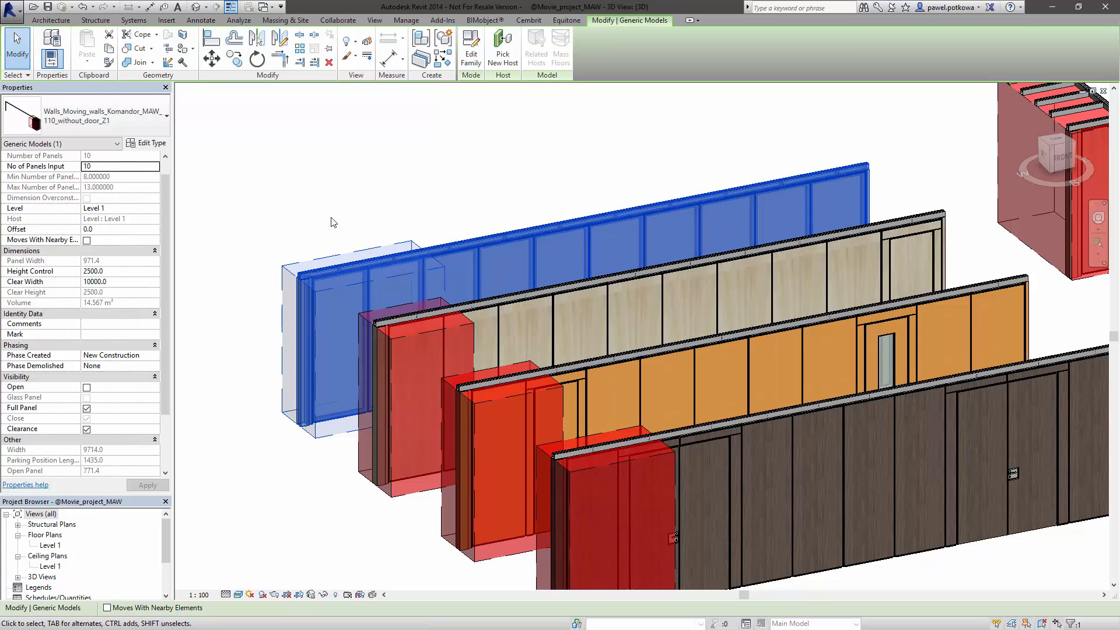
{"action": "scroll", "coordinate": [166, 187], "scroll_direction": "up", "scroll_amount": 1}
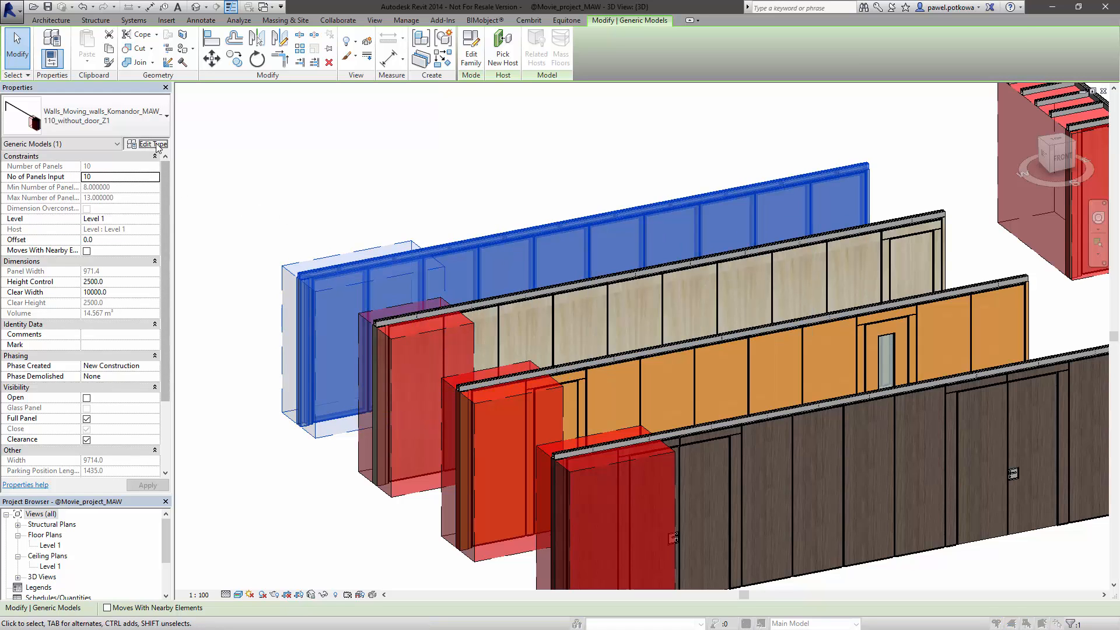
{"action": "left_click_drag", "start_coordinate": [406, 67], "coordinate": [521, 57]}
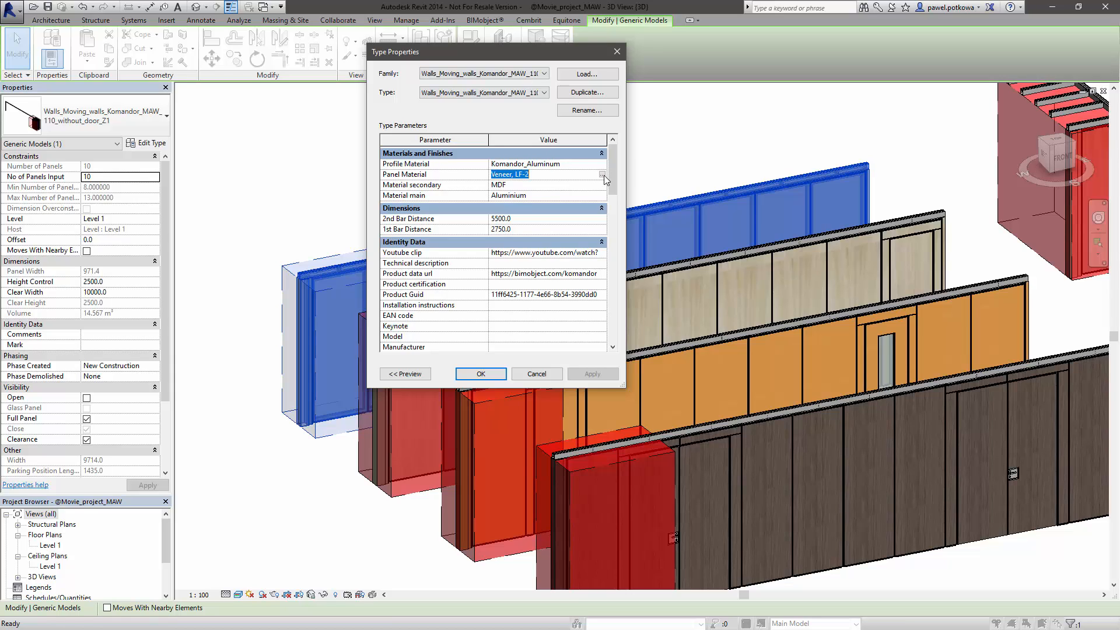
{"action": "left_click", "coordinate": [604, 175]}
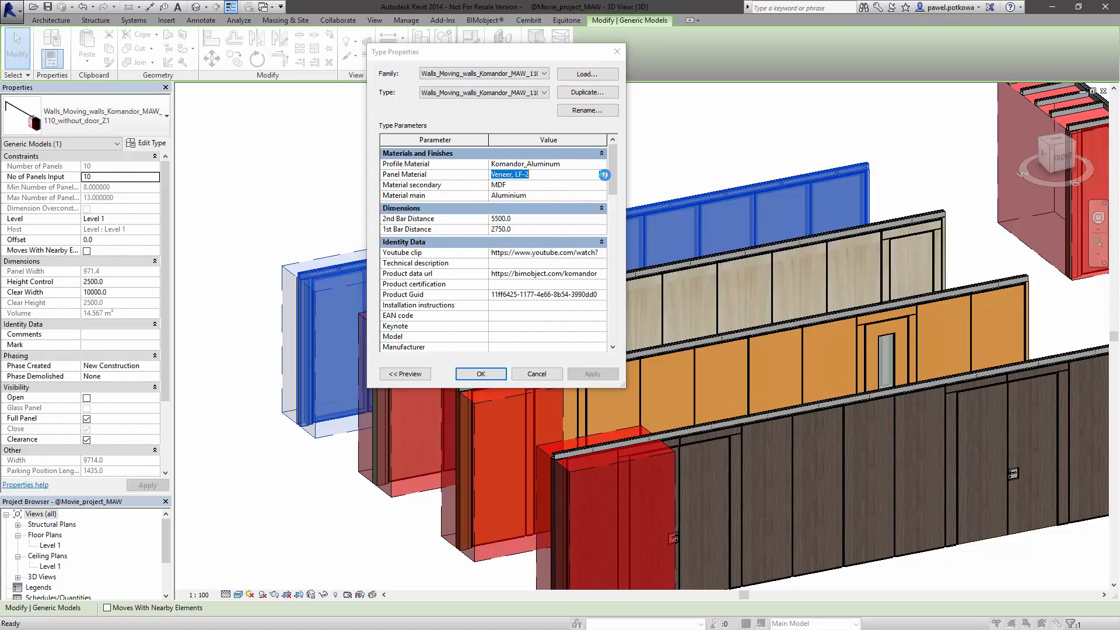
{"action": "left_click_drag", "start_coordinate": [85, 251], "coordinate": [528, 73]}
{"action": "left_click_drag", "start_coordinate": [62, 63], "coordinate": [213, 188]}
{"action": "left_click_drag", "start_coordinate": [340, 193], "coordinate": [307, 88]}
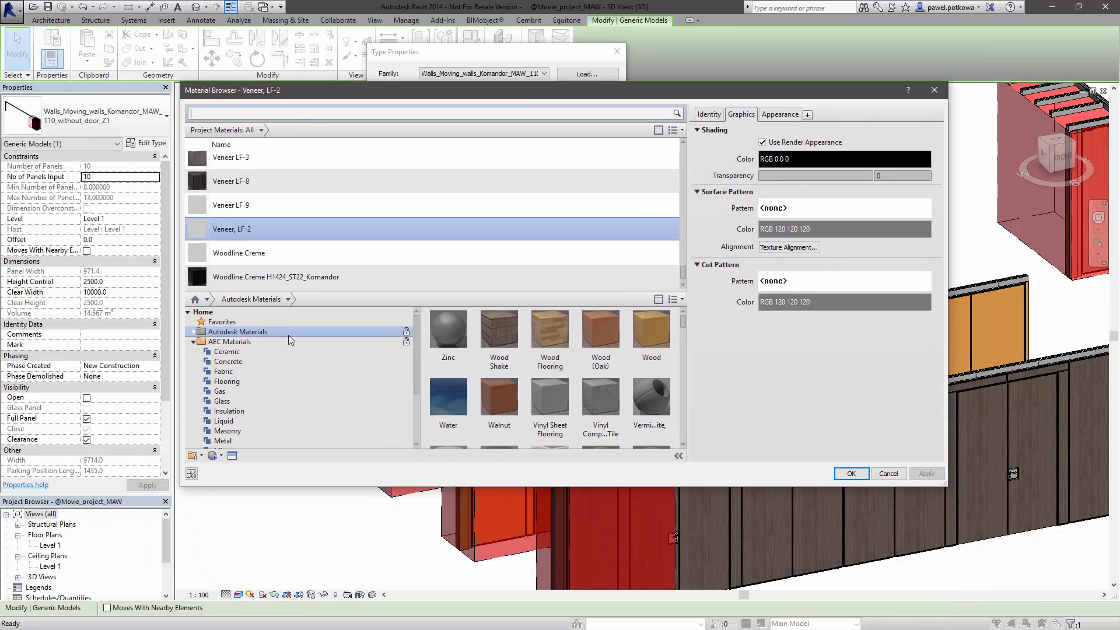
Assign Laminate, Elm Gamaret from the komandor_material library as the wall type's Panel Material, confirm and clear the selection.
{"action": "left_click", "coordinate": [194, 342]}
{"action": "left_click", "coordinate": [233, 352]}
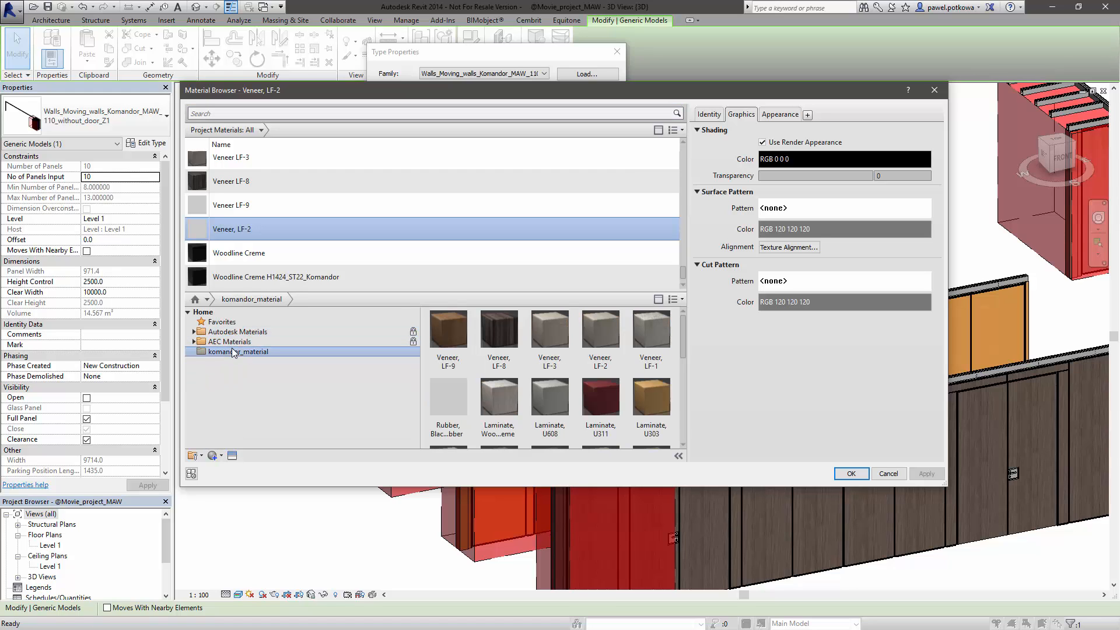
{"action": "left_click_drag", "start_coordinate": [684, 321], "coordinate": [681, 407]}
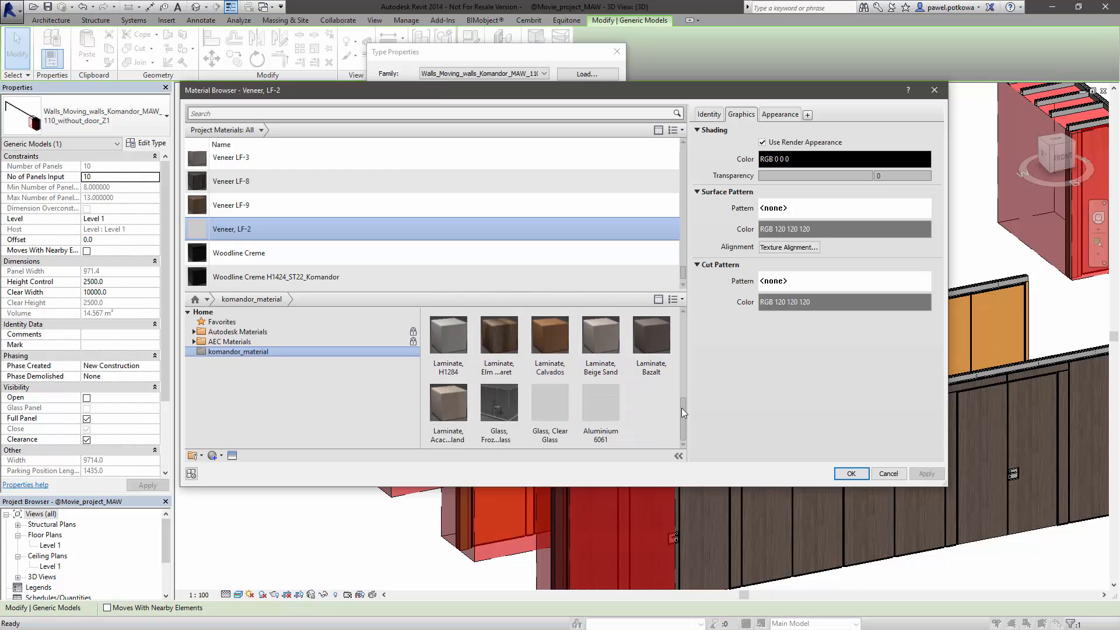
{"action": "left_click", "coordinate": [494, 338]}
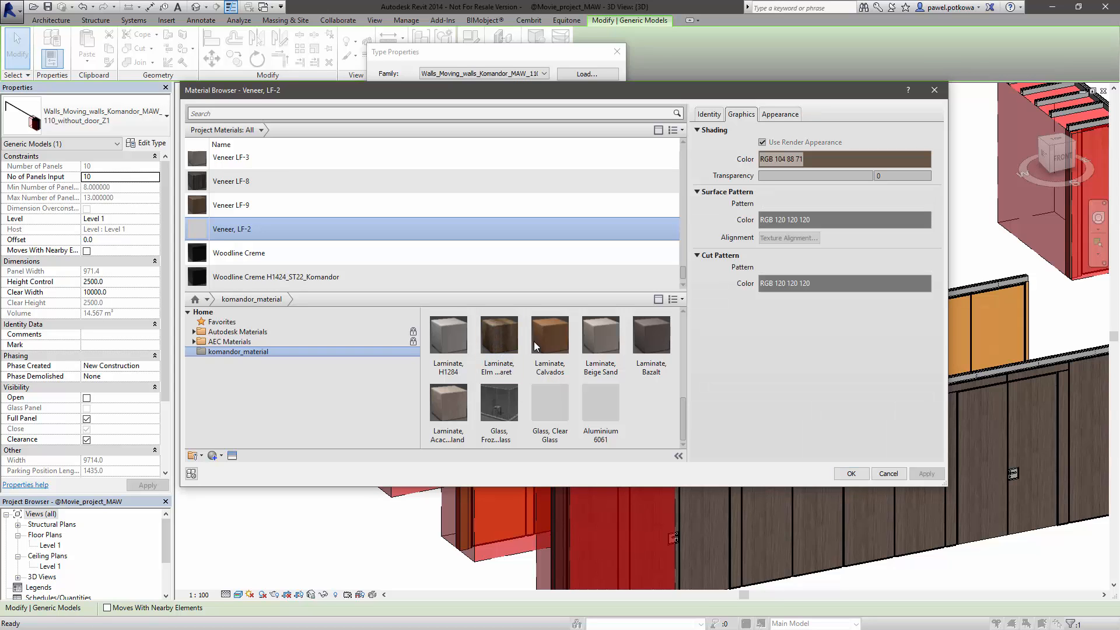
{"action": "left_click", "coordinate": [854, 472]}
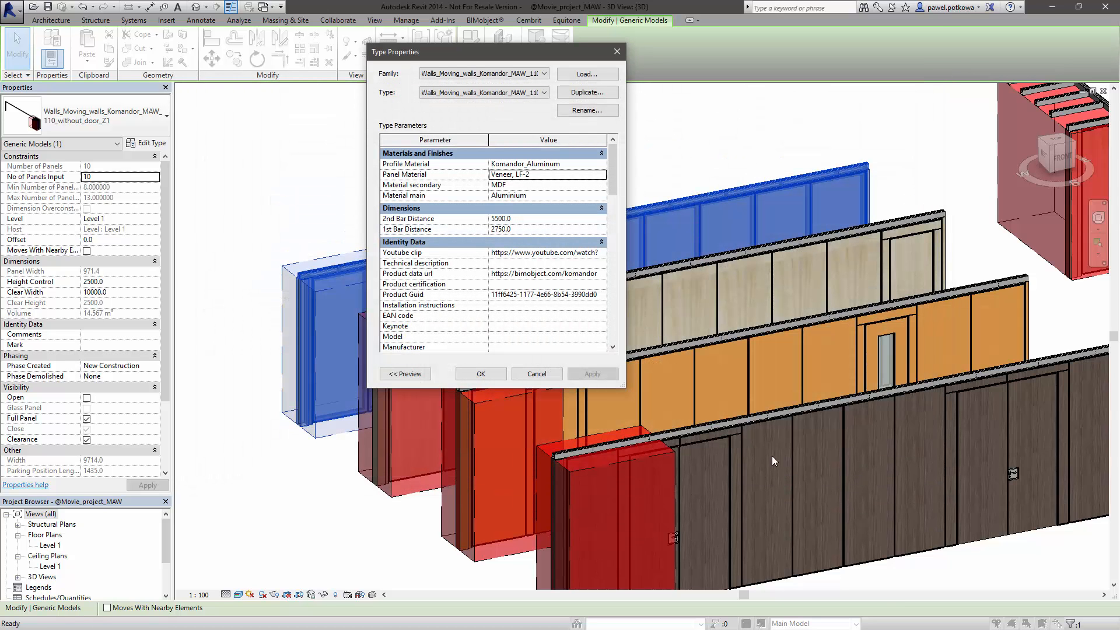
{"action": "left_click", "coordinate": [492, 377]}
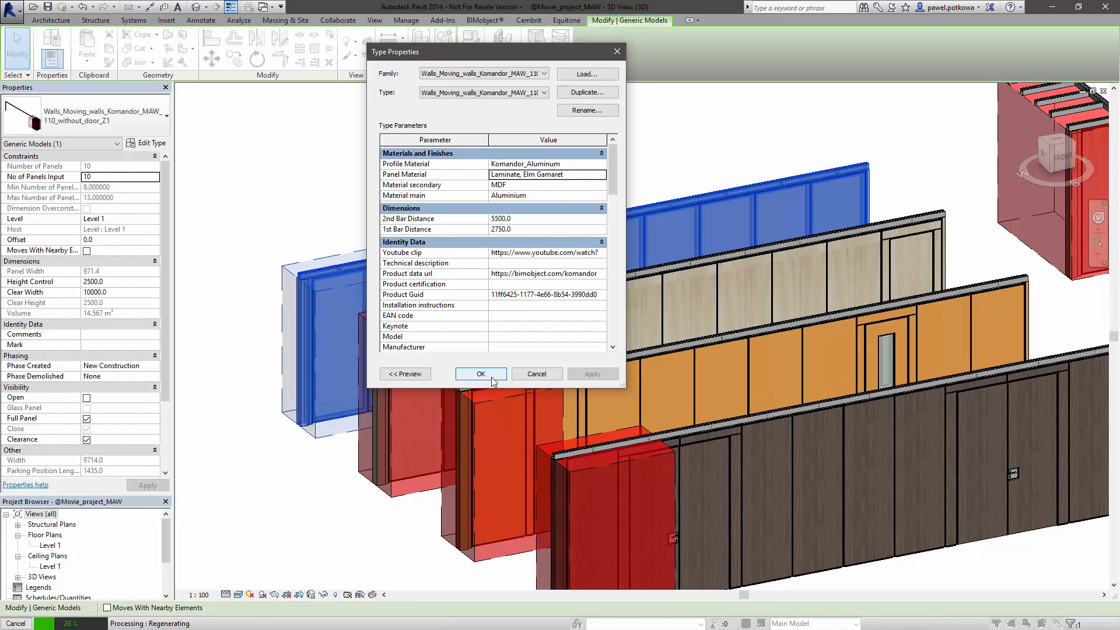
{"action": "left_click", "coordinate": [492, 376]}
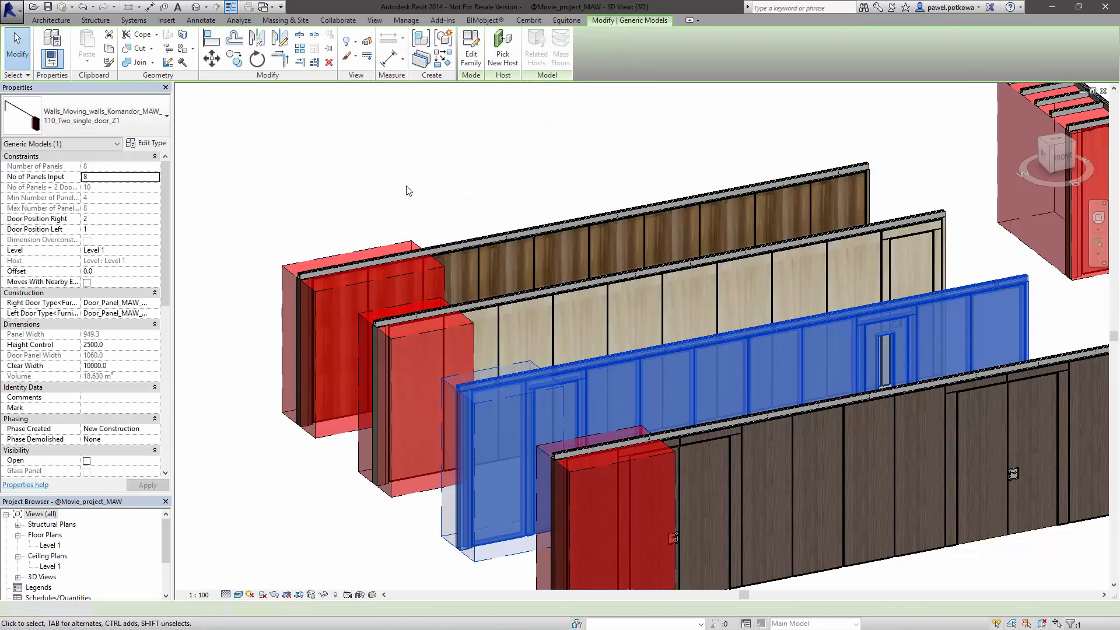
{"action": "left_click", "coordinate": [409, 190]}
Examine the MAW 110 wall finishes up close and the overall arrangement of moving walls around the building.
{"action": "scroll", "coordinate": [547, 253], "scroll_direction": "up", "scroll_amount": 6}
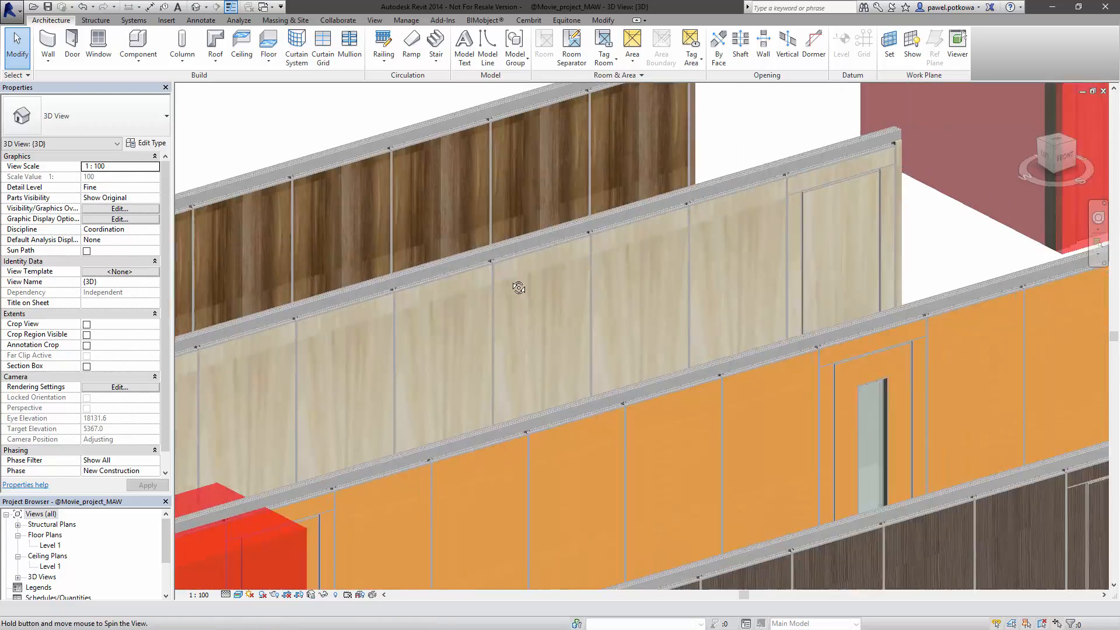
{"action": "scroll", "coordinate": [518, 287], "scroll_direction": "down", "scroll_amount": 8}
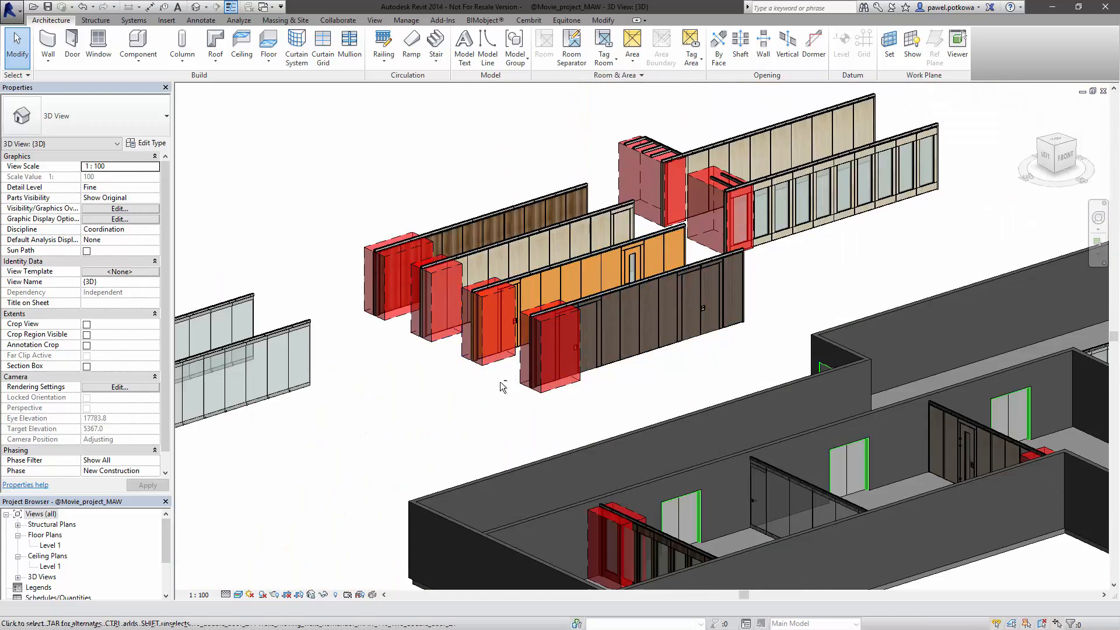
{"action": "middle_click_drag", "start_coordinate": [499, 381], "coordinate": [603, 148], "text": "shift"}
{"action": "scroll", "coordinate": [603, 223], "scroll_direction": "down", "scroll_amount": 4}
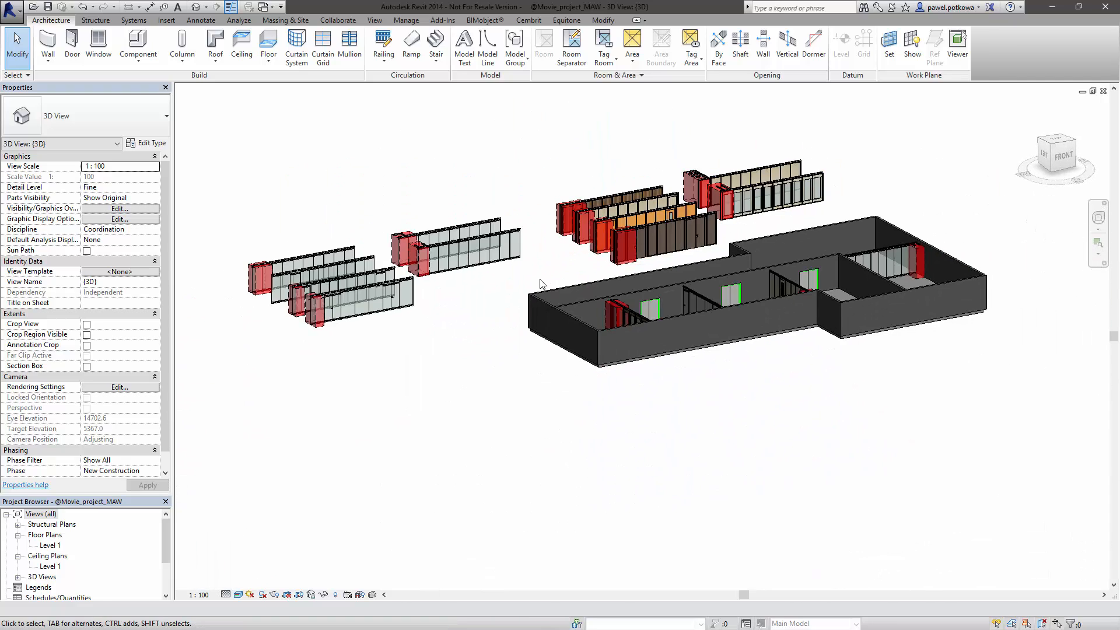
{"action": "scroll", "coordinate": [542, 284], "scroll_direction": "up", "scroll_amount": 2}
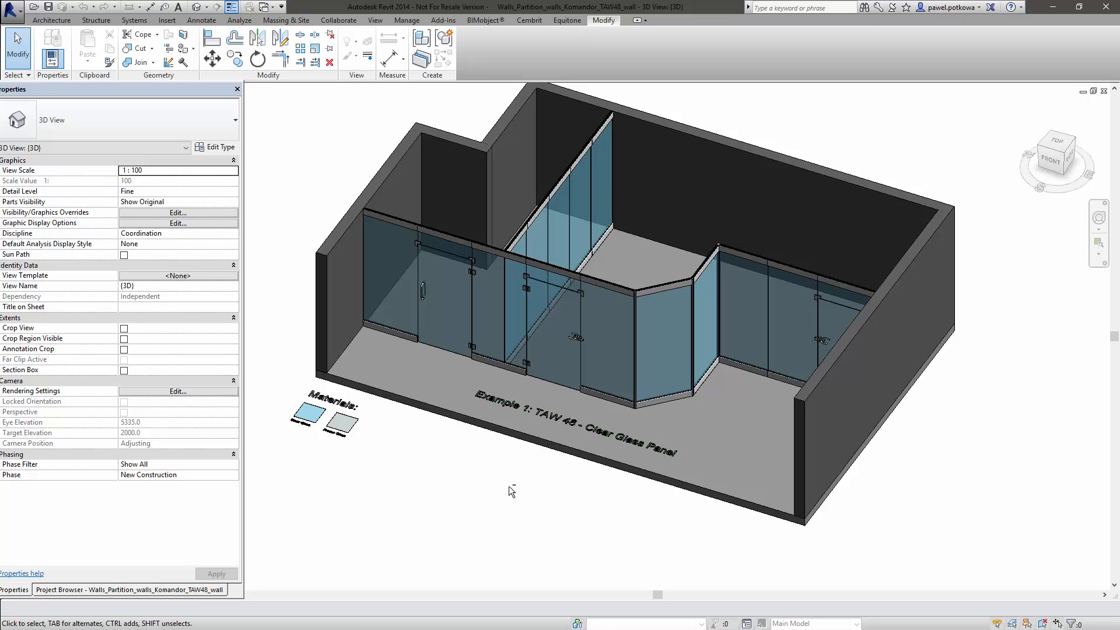
Examine the TAW 48 Clear Glass Panel example room and its Clear Glass and Frozen Glass material samples.
{"action": "middle_click_drag", "start_coordinate": [479, 484], "coordinate": [561, 590], "text": "shift"}
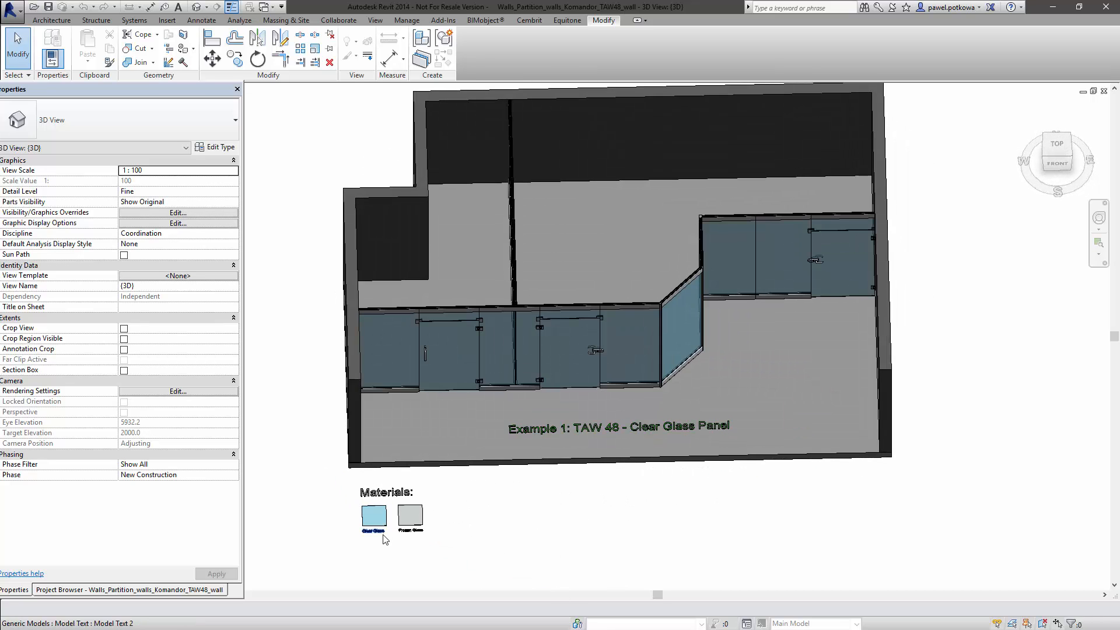
{"action": "scroll", "coordinate": [384, 539], "scroll_direction": "up", "scroll_amount": 4}
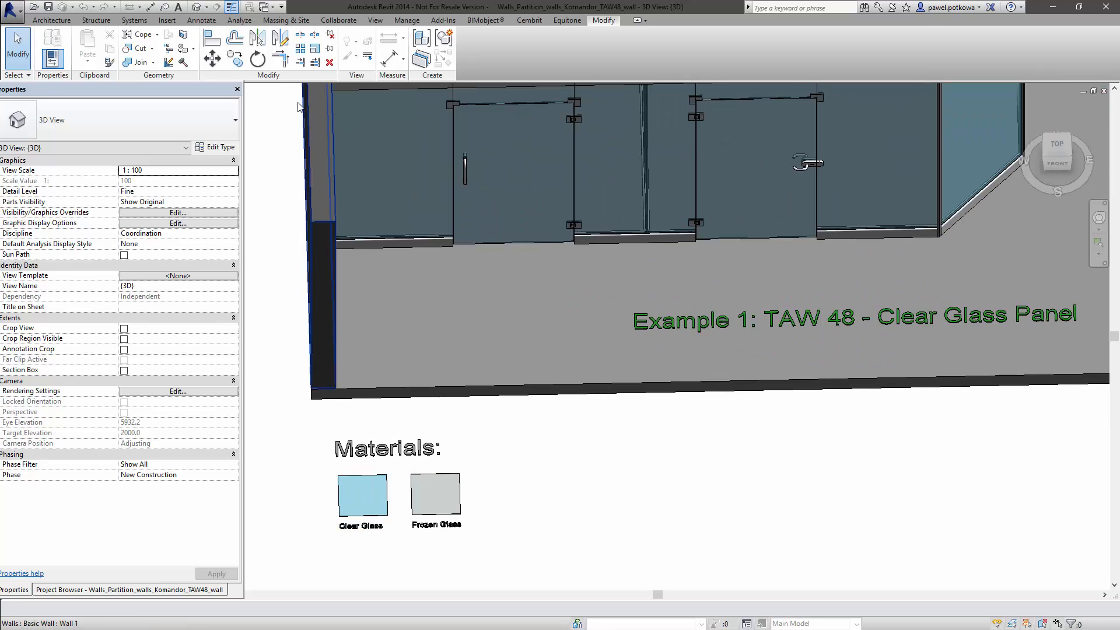
Switch to the Walls_Partition_walls_Komandor_TAW110_wall 3D view and examine its system elements, example room and material samples.
{"action": "left_click", "coordinate": [266, 7]}
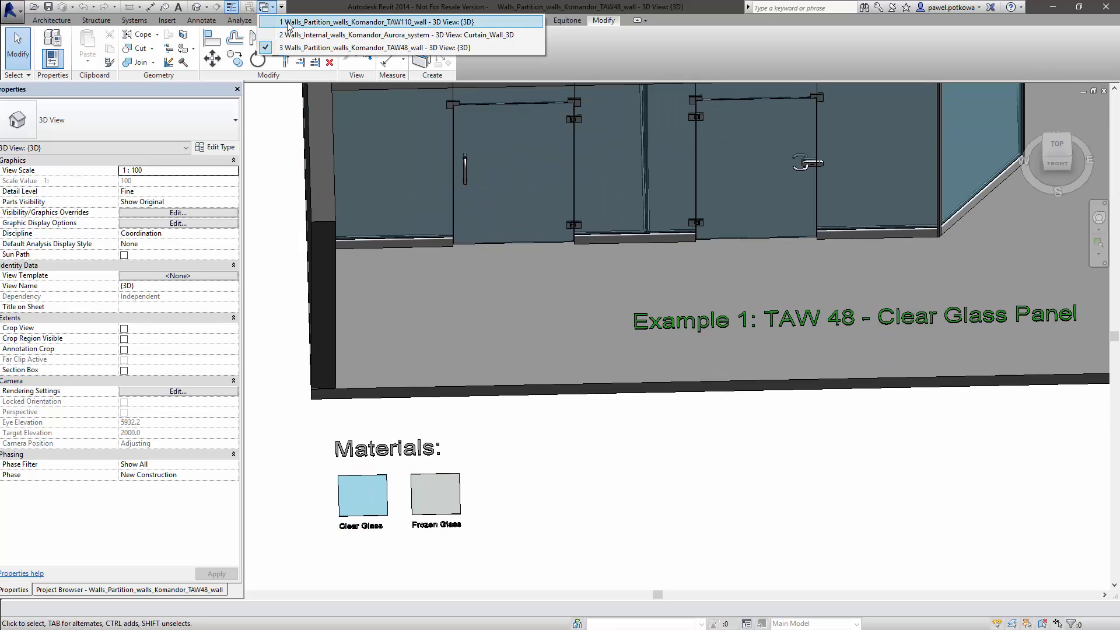
{"action": "left_click", "coordinate": [288, 23]}
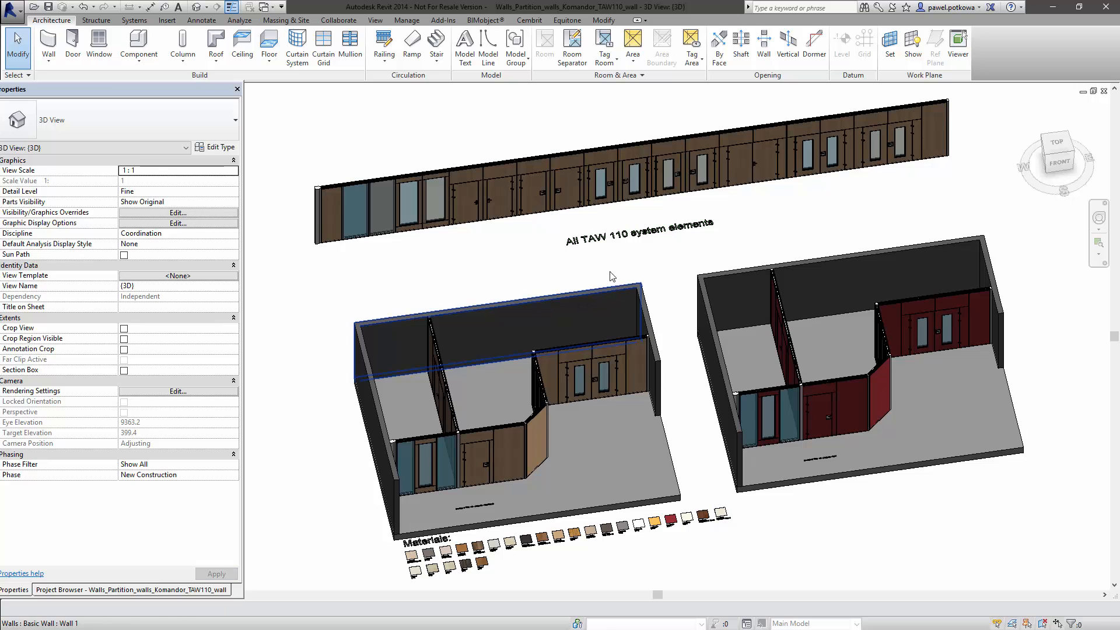
{"action": "middle_click_drag", "start_coordinate": [560, 273], "coordinate": [471, 184], "text": "shift"}
{"action": "scroll", "coordinate": [471, 185], "scroll_direction": "up", "scroll_amount": 3}
{"action": "scroll", "coordinate": [472, 184], "scroll_direction": "up", "scroll_amount": 3}
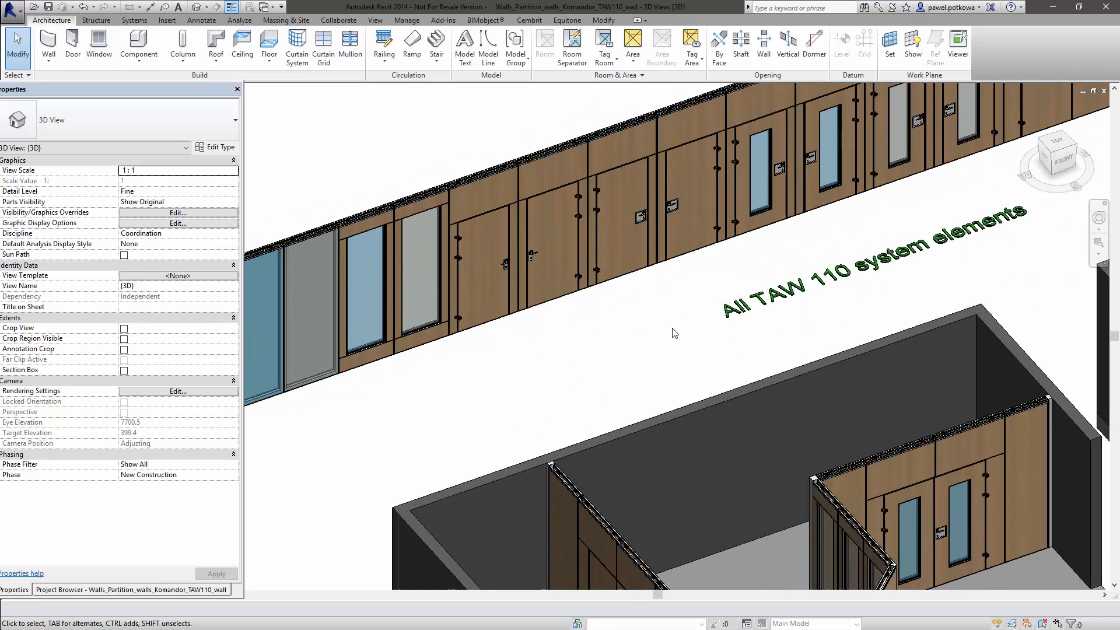
{"action": "middle_click_drag", "start_coordinate": [684, 345], "coordinate": [587, 186]}
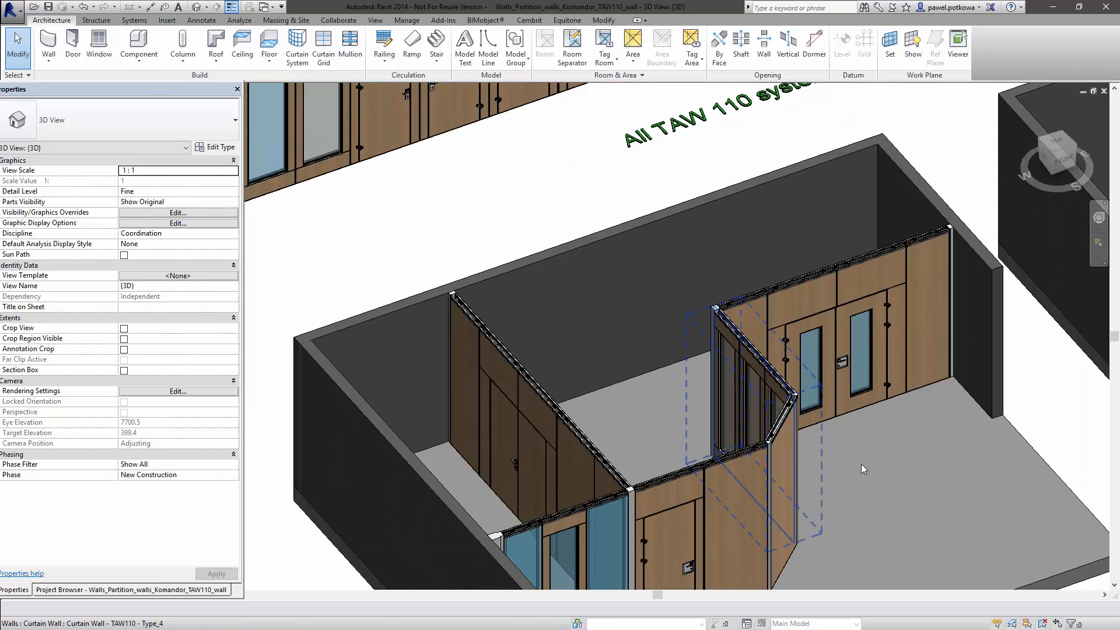
{"action": "middle_click_drag", "start_coordinate": [909, 478], "coordinate": [862, 151]}
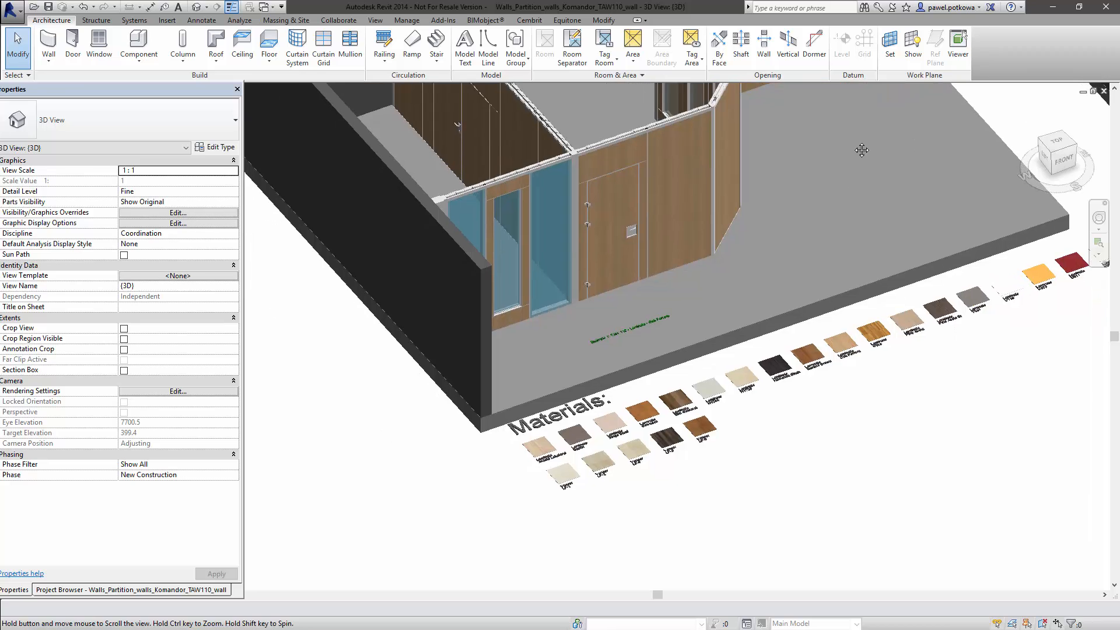
Switch to the Curtain_Wall_3D view of Walls_Internal_walls_Komandor_Aurora_system and examine the room division example and labelled Aurora panel and connector variants.
{"action": "left_click", "coordinate": [272, 8]}
{"action": "left_click", "coordinate": [306, 36]}
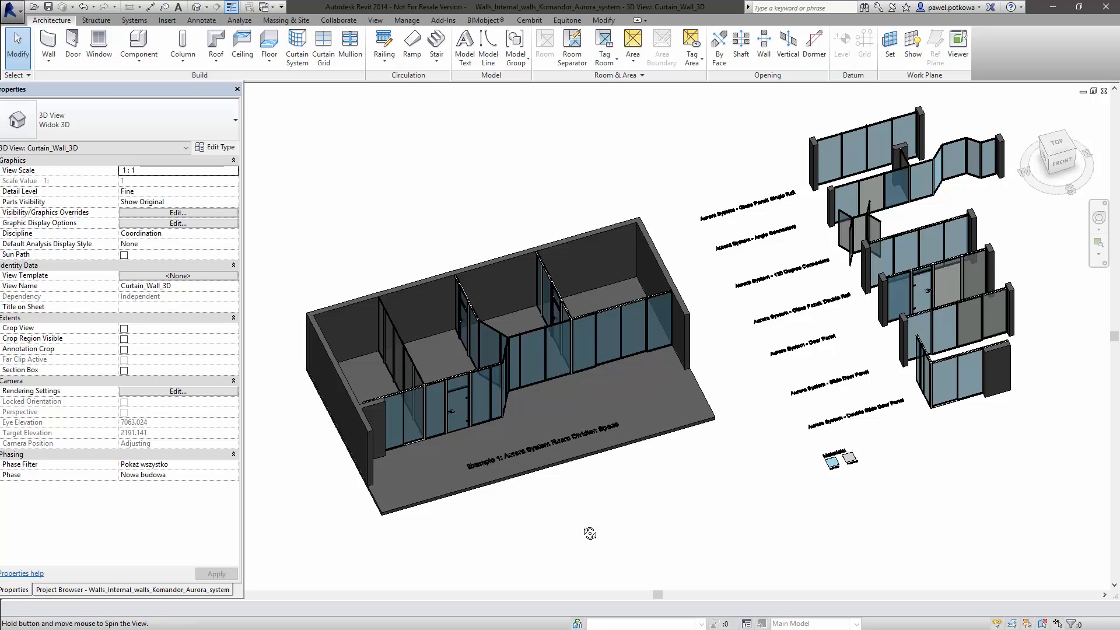
{"action": "middle_click_drag", "start_coordinate": [589, 533], "coordinate": [522, 570], "text": "shift"}
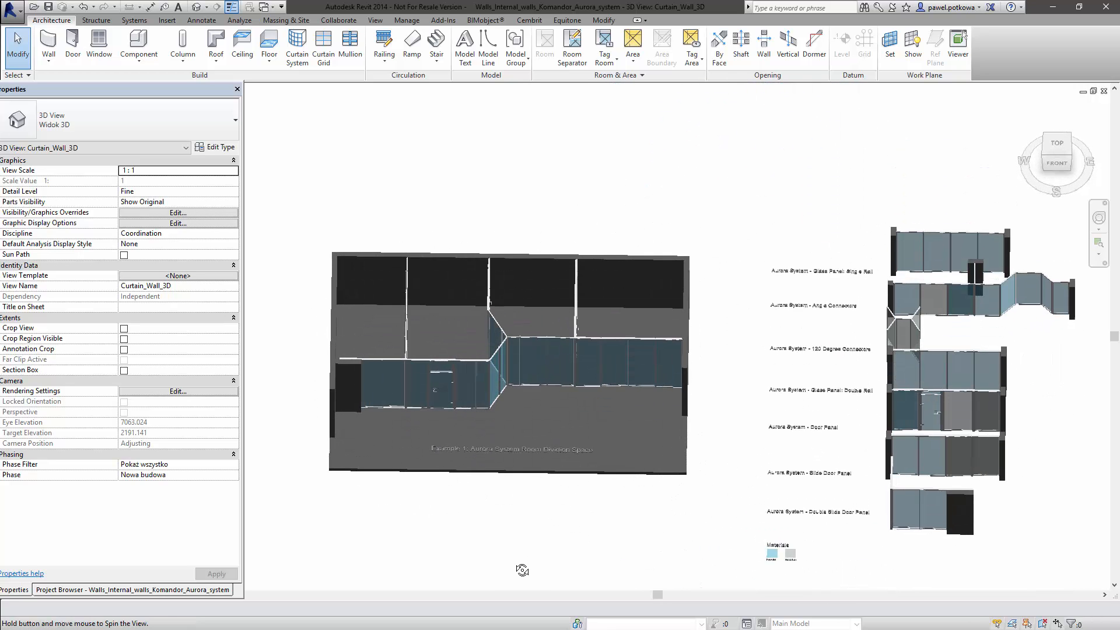
{"action": "scroll", "coordinate": [1037, 330], "scroll_direction": "up", "scroll_amount": 5}
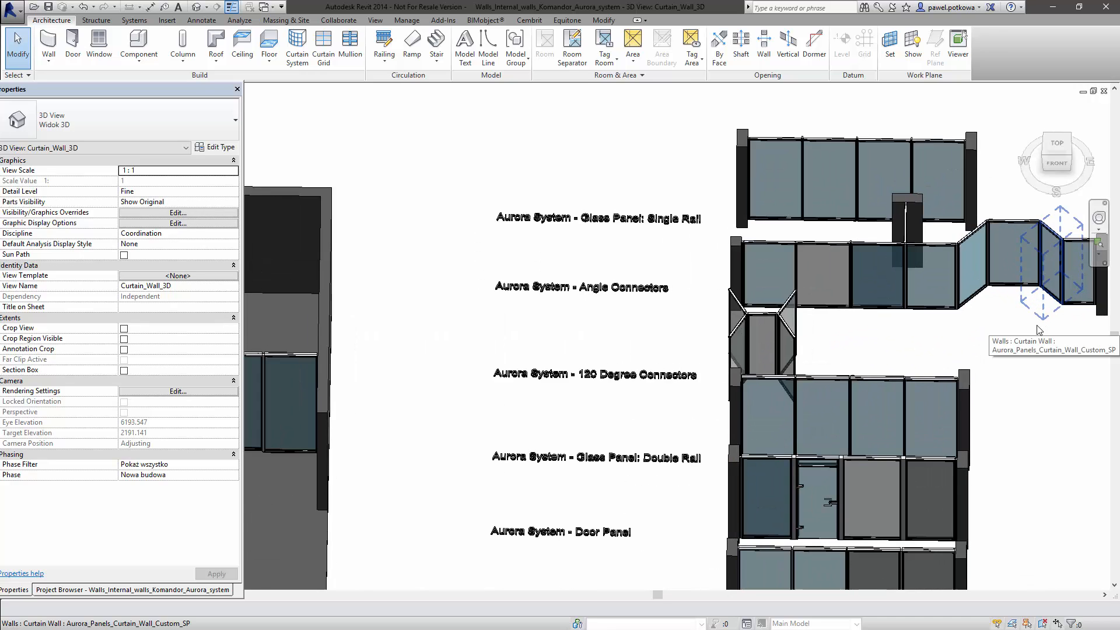
Examine the Aurora door, slide door and double slide door panel variants and the glass material samples below them.
{"action": "scroll", "coordinate": [1038, 330], "scroll_direction": "up", "scroll_amount": 1}
{"action": "middle_click_drag", "start_coordinate": [630, 352], "coordinate": [607, 181]}
{"action": "middle_click_drag", "start_coordinate": [632, 337], "coordinate": [632, 222]}
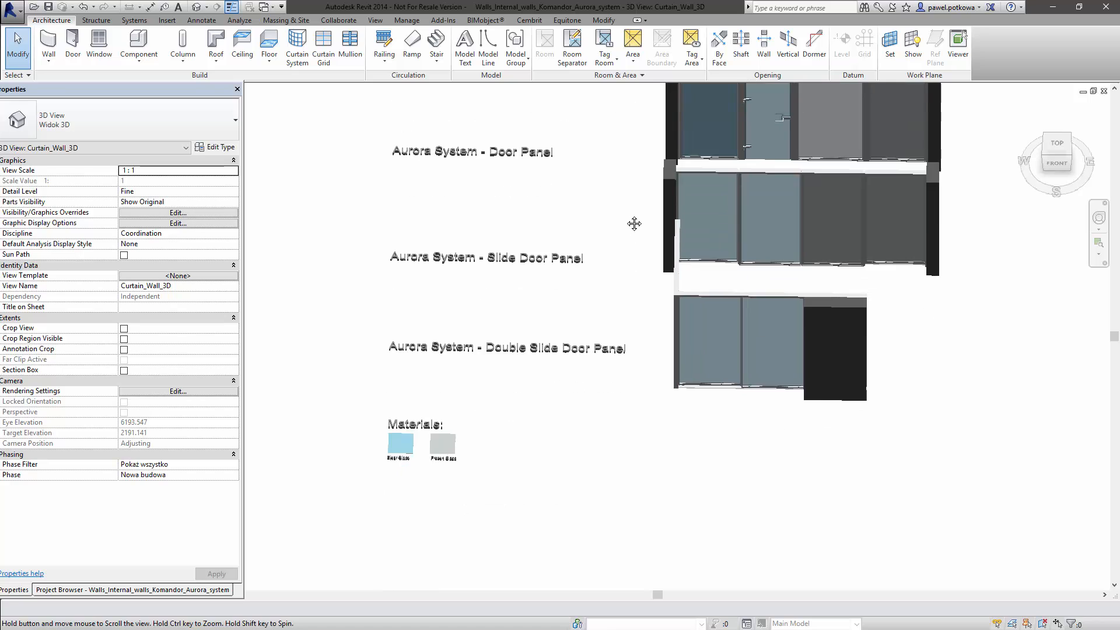
{"action": "scroll", "coordinate": [408, 474], "scroll_direction": "up", "scroll_amount": 3}
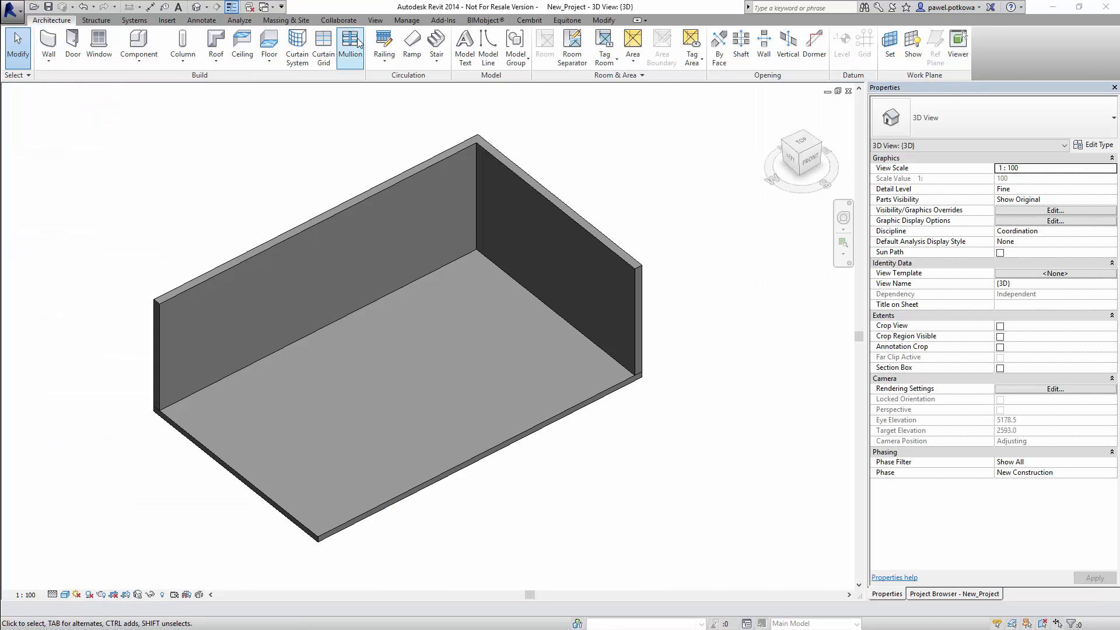
Transfer only the Curtain System Types and Curtain Wall Types from the Walls_Partition_walls_Komandor project into New_Project.
{"action": "left_click", "coordinate": [407, 20]}
{"action": "left_click", "coordinate": [283, 50]}
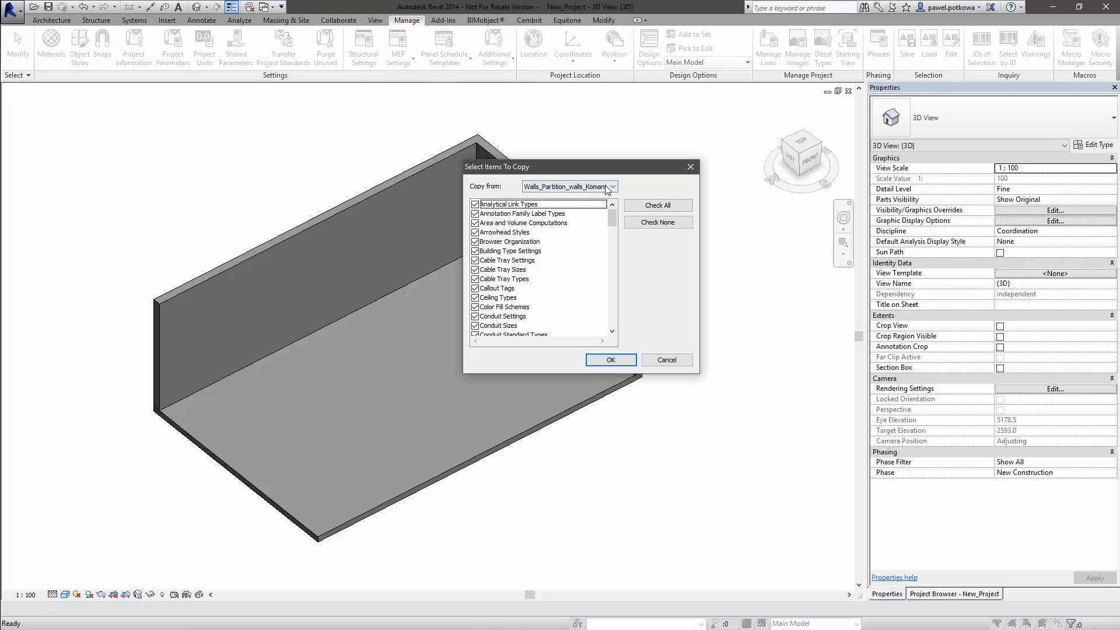
{"action": "left_click", "coordinate": [607, 186]}
{"action": "left_click", "coordinate": [624, 215]}
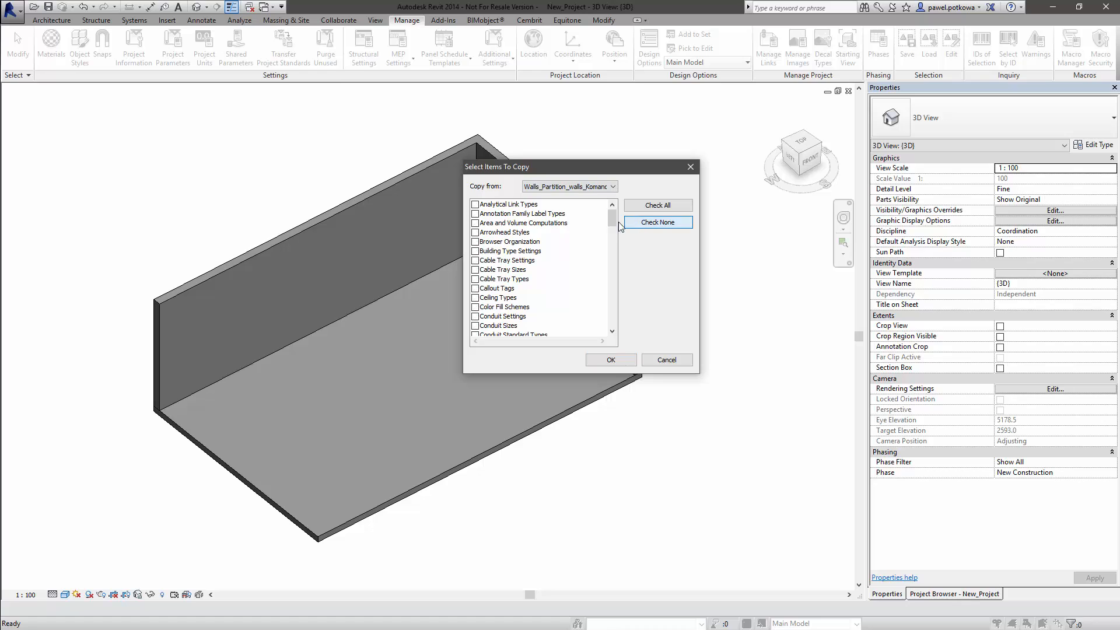
{"action": "left_click_drag", "start_coordinate": [613, 225], "coordinate": [622, 230]}
{"action": "left_click", "coordinate": [475, 324]}
{"action": "left_click", "coordinate": [475, 314]}
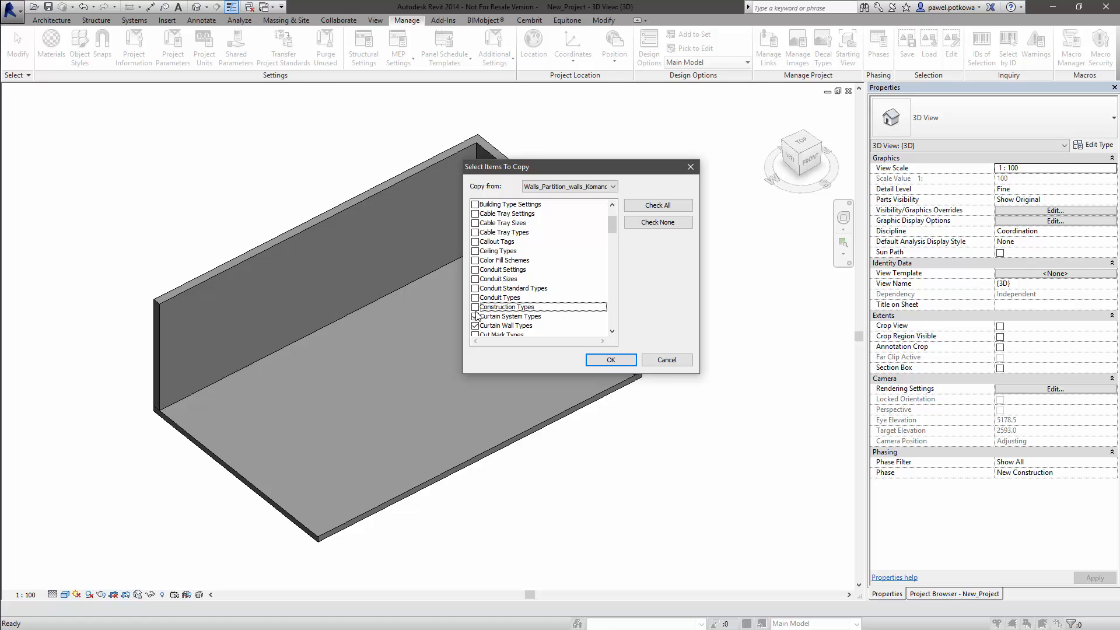
{"action": "left_click", "coordinate": [611, 360]}
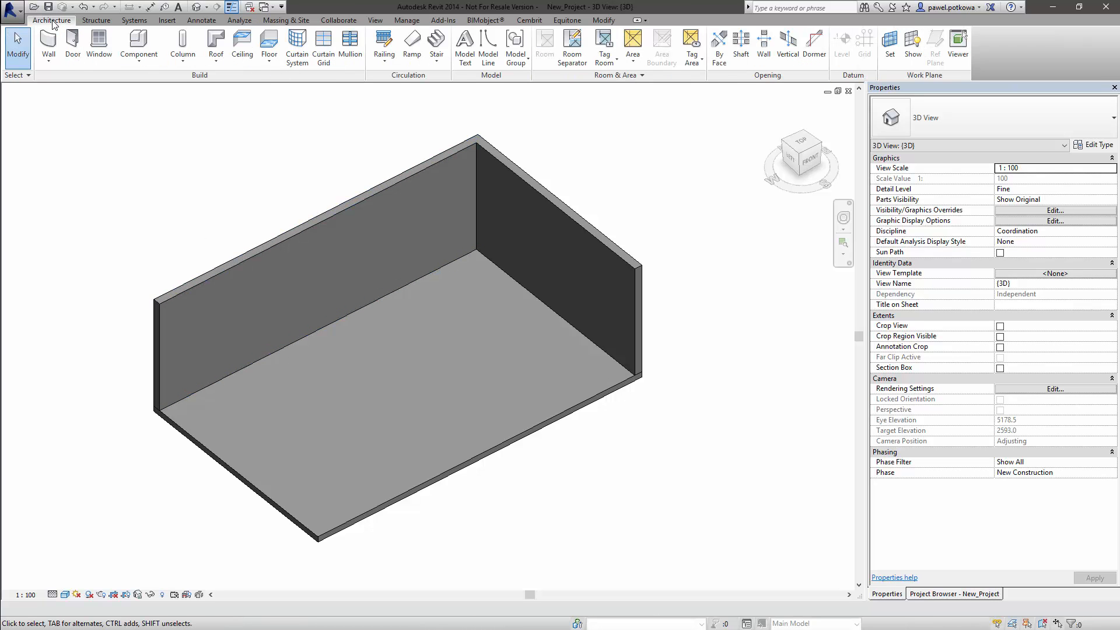
Draw a chained three-segment Curtain Wall - TAW 48 partition, 4000 mm high, angled out from the long wall and across to the short wall.
{"action": "left_click", "coordinate": [48, 42]}
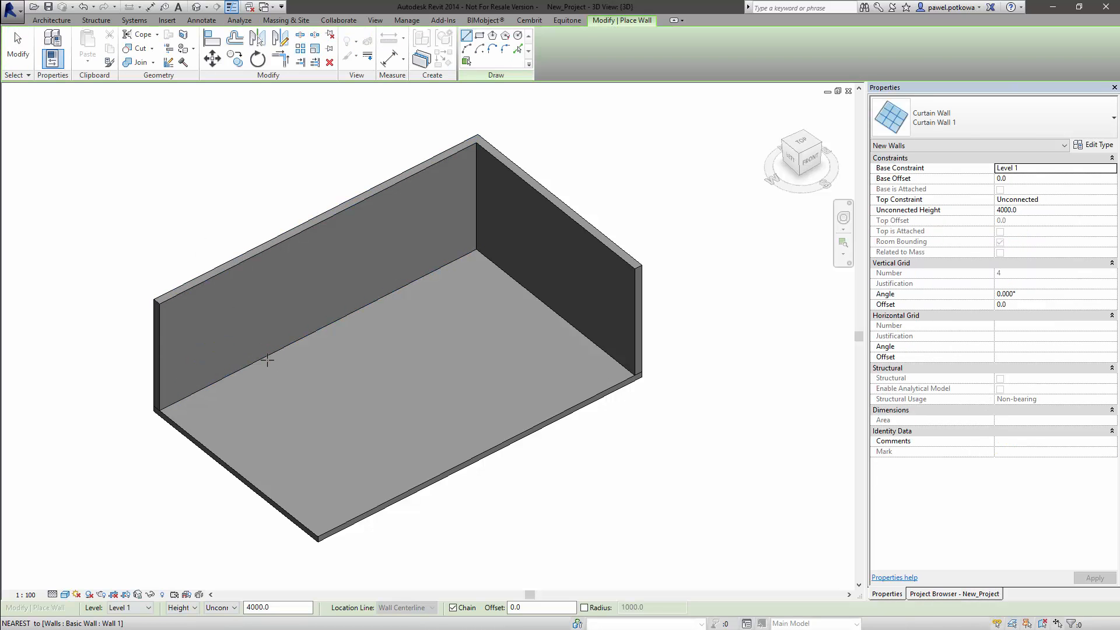
{"action": "left_click", "coordinate": [267, 360]}
{"action": "key", "text": "Escape"}
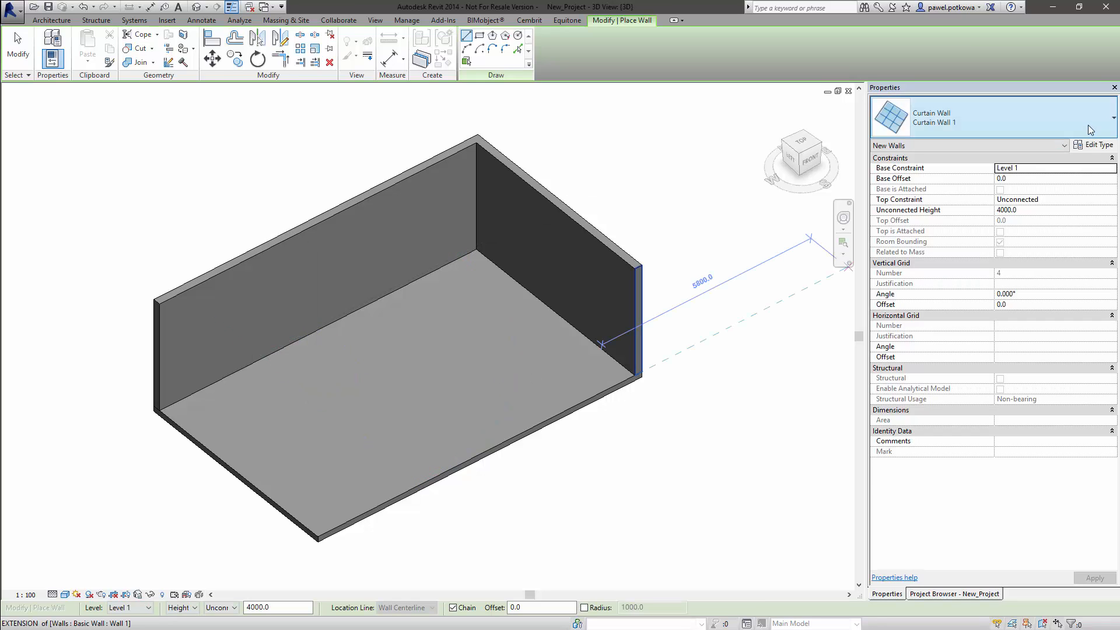
{"action": "left_click", "coordinate": [1087, 124]}
{"action": "left_click", "coordinate": [956, 225]}
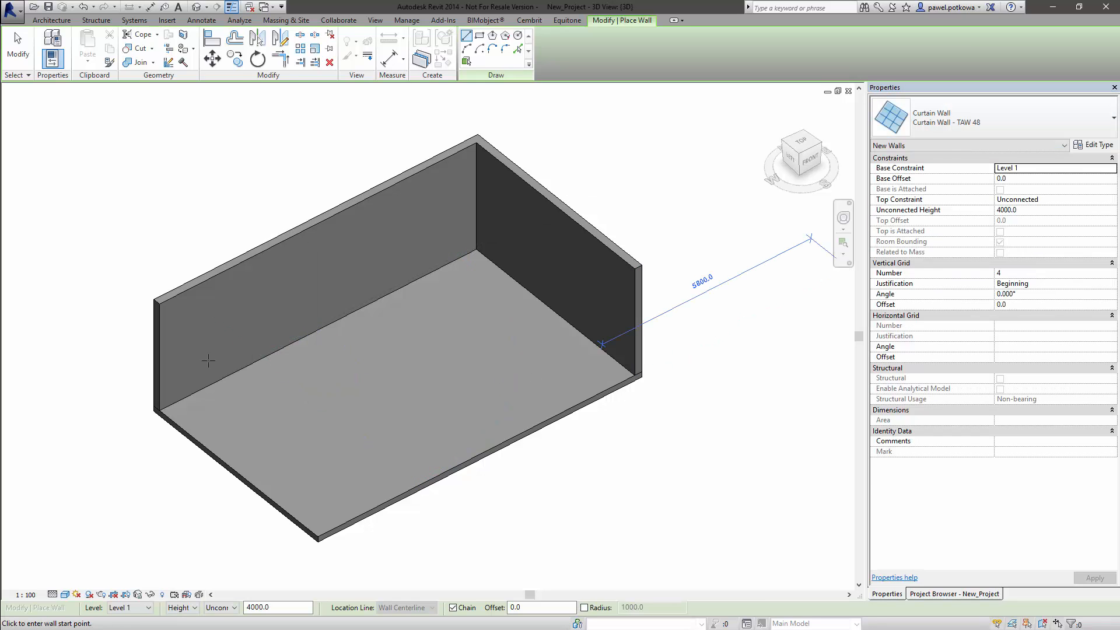
{"action": "left_click", "coordinate": [263, 358]}
{"action": "left_click", "coordinate": [313, 396]}
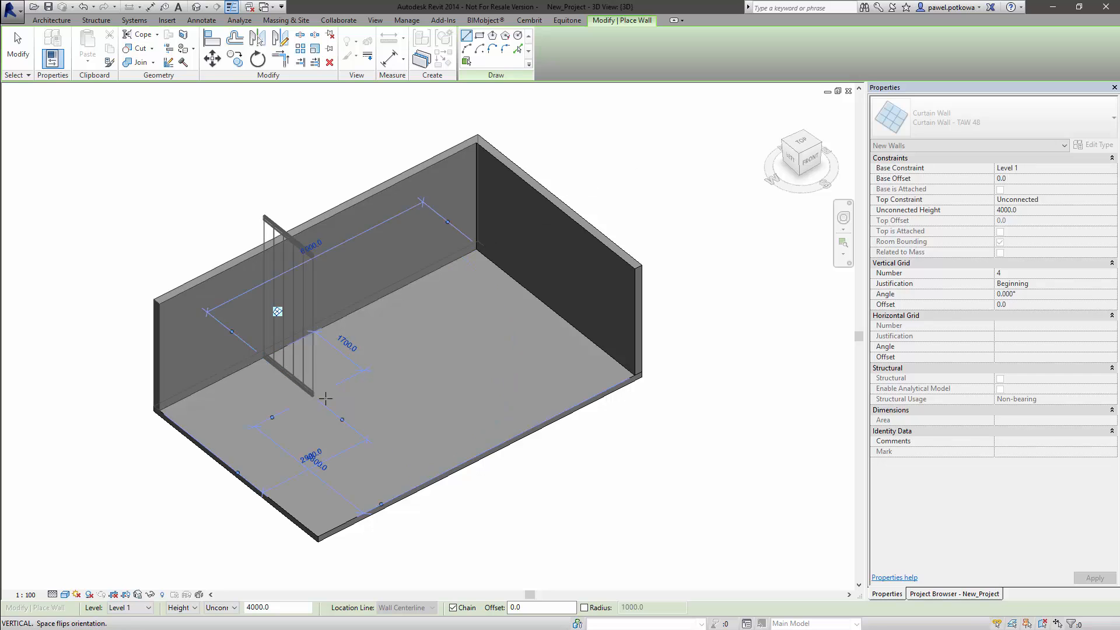
{"action": "left_click", "coordinate": [396, 404]}
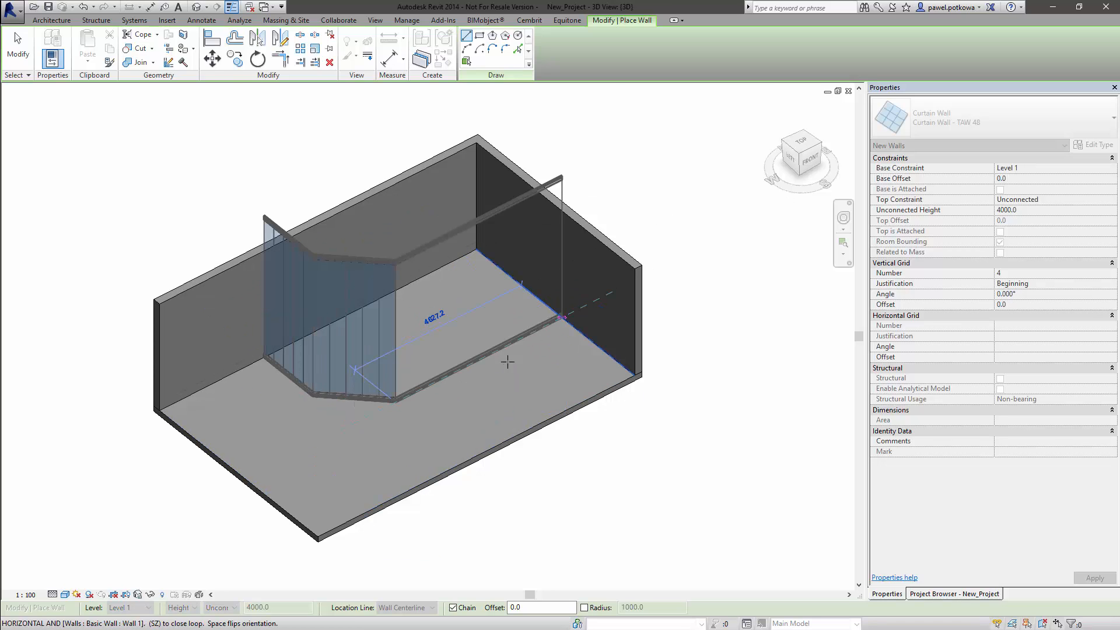
{"action": "left_click", "coordinate": [561, 317]}
{"action": "key", "text": "Escape"}
{"action": "key", "text": "Escape"}
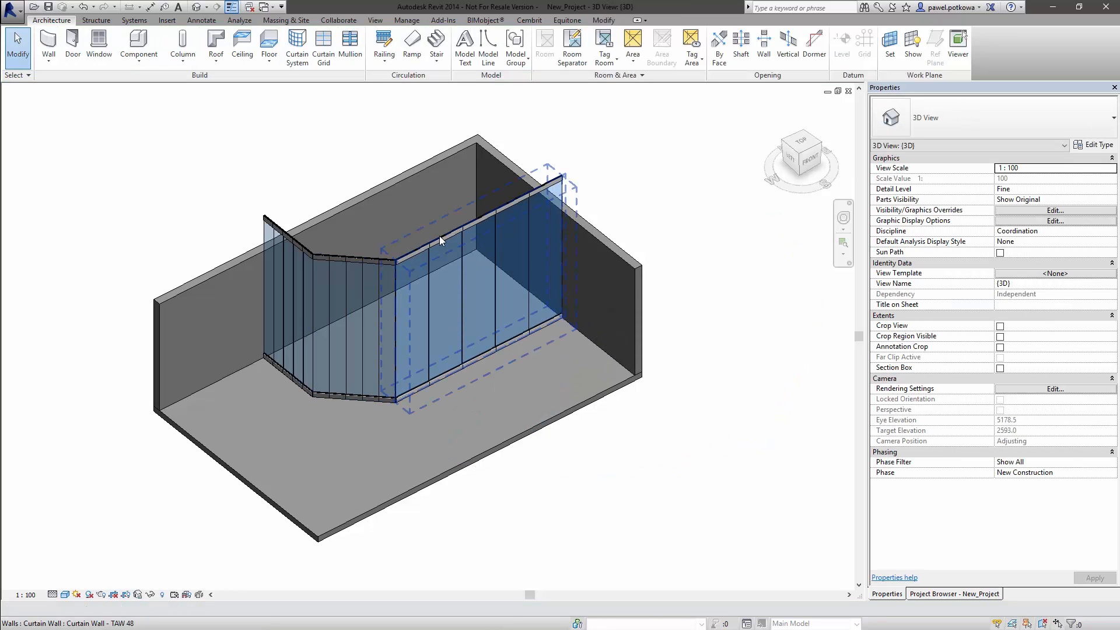
Set the Vertical Grid layout of the Curtain Wall - TAW 48 type to Maximum Spacing.
{"action": "left_click", "coordinate": [439, 236]}
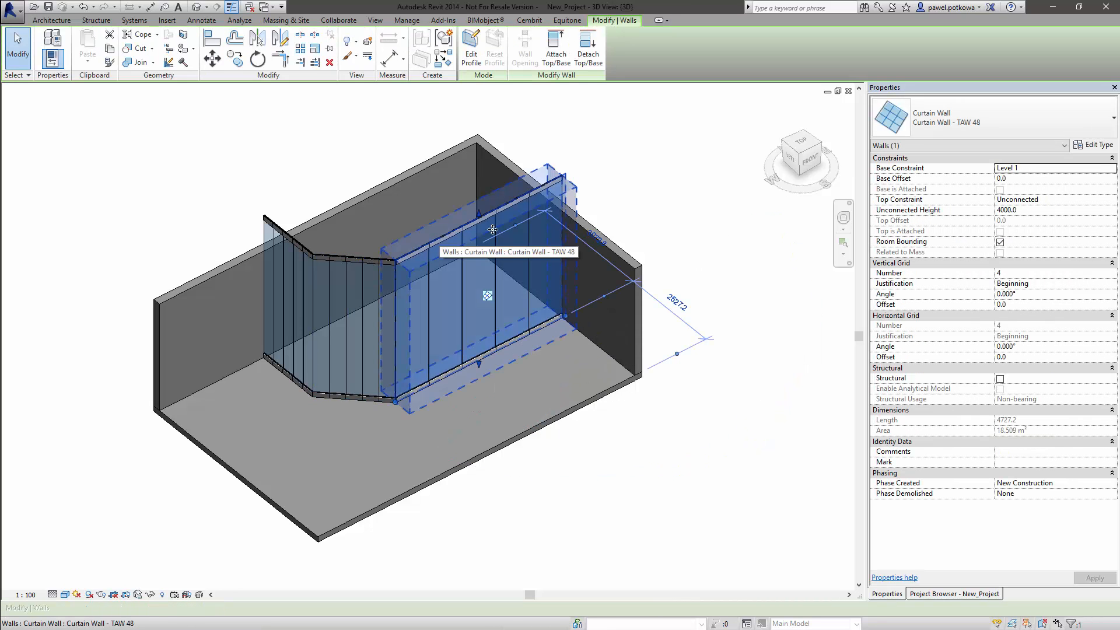
{"action": "left_click", "coordinate": [1099, 145]}
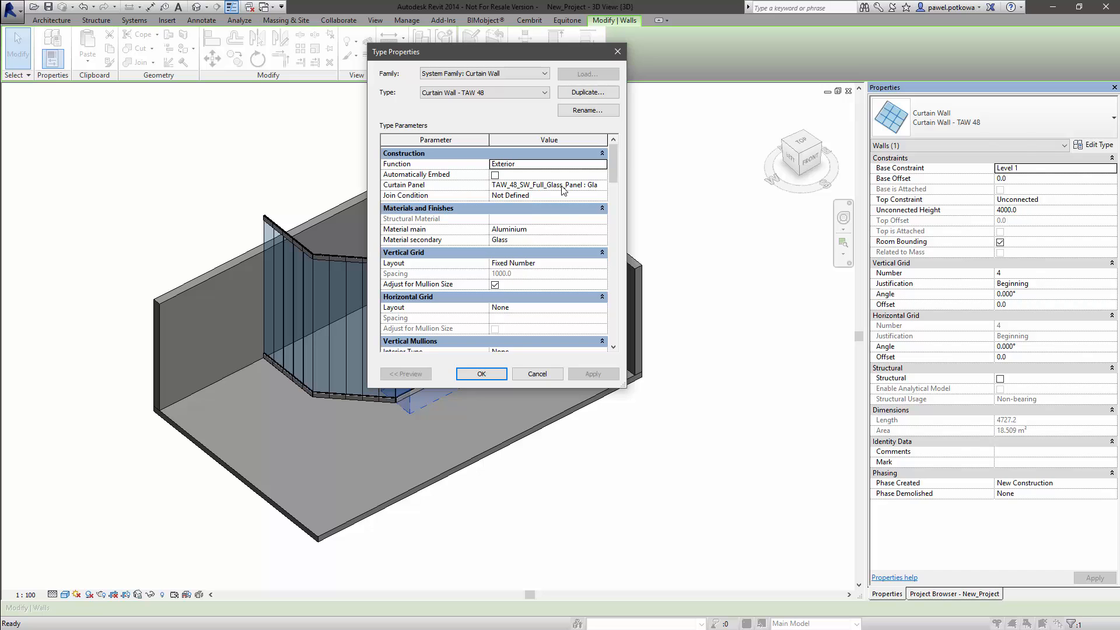
{"action": "left_click", "coordinate": [604, 266]}
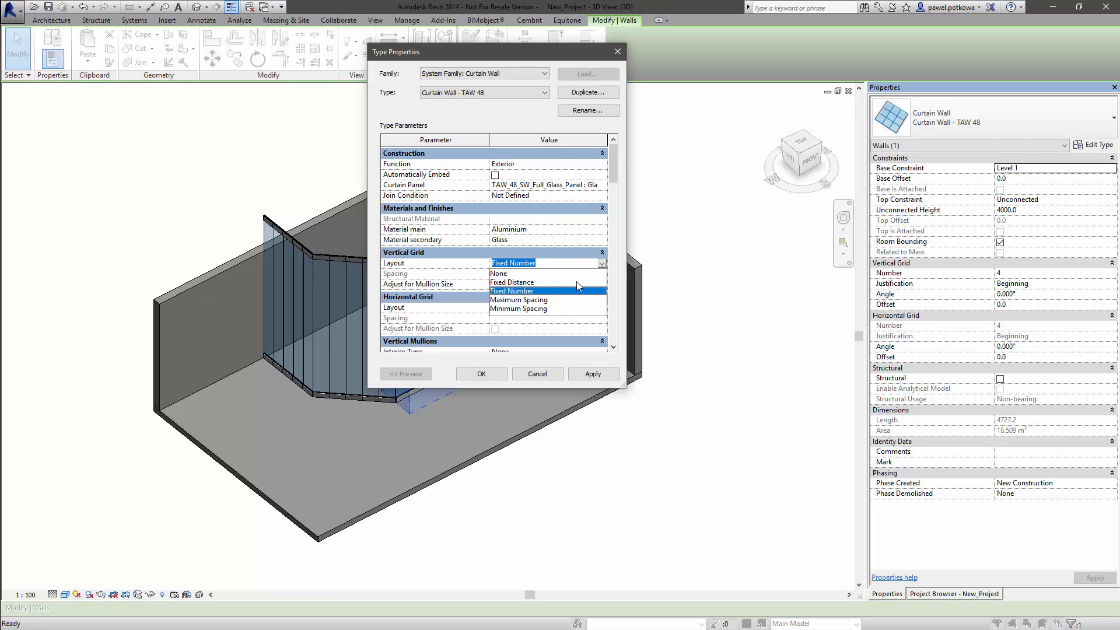
{"action": "left_click", "coordinate": [533, 300]}
{"action": "left_click", "coordinate": [497, 374]}
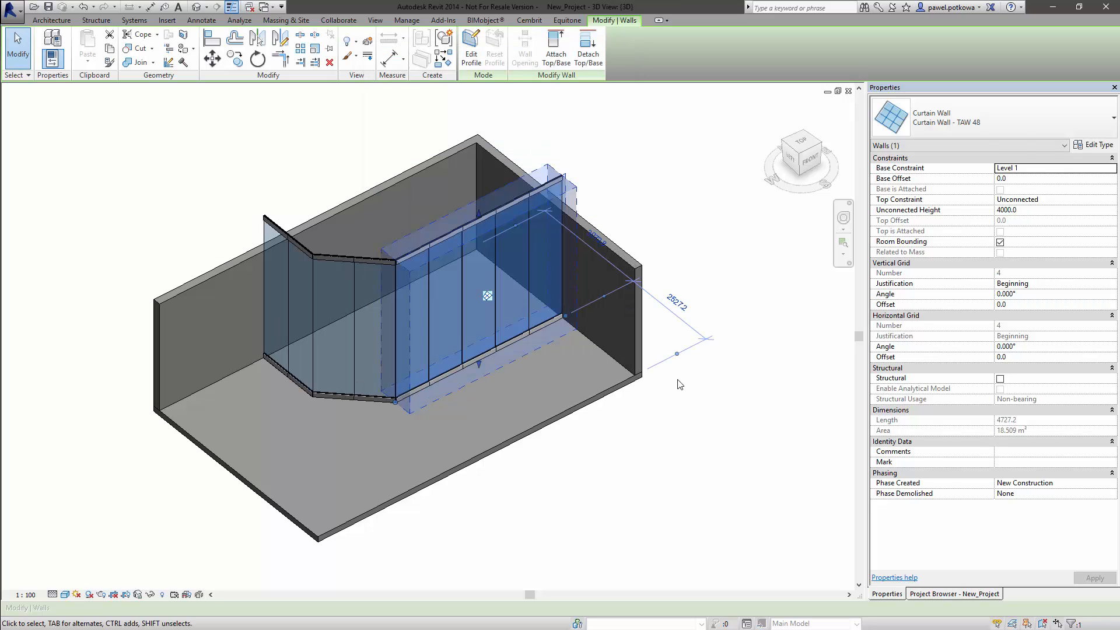
{"action": "left_click", "coordinate": [679, 384]}
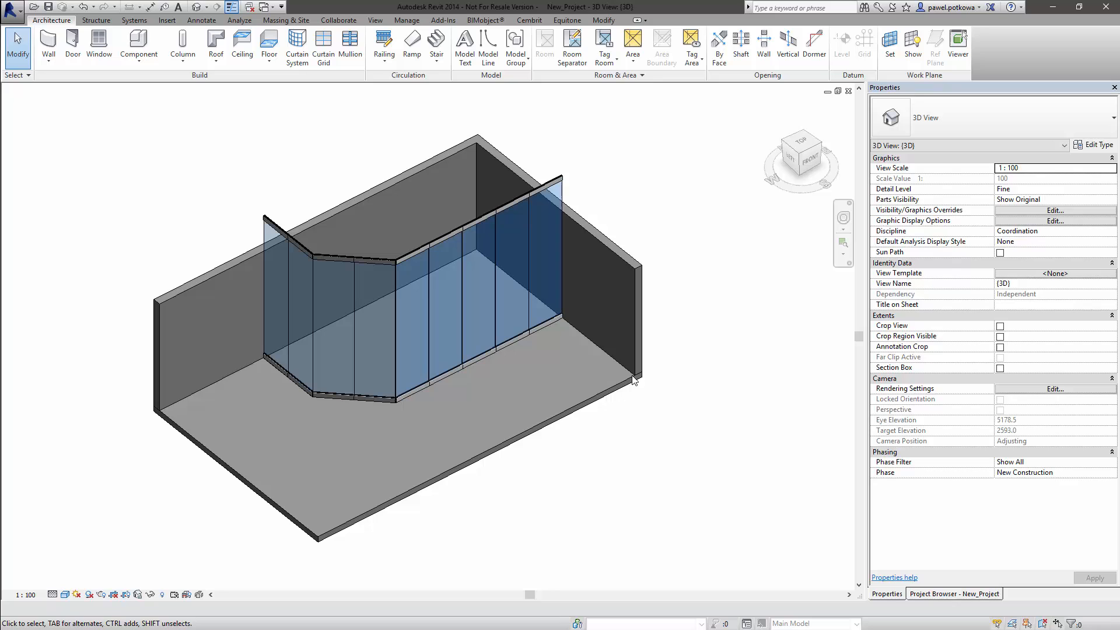
Set the Unconnected Height of all three chained curtain walls to 3000.
{"action": "left_click", "coordinate": [440, 248]}
{"action": "key", "text": "Tab"}
{"action": "left_click", "coordinate": [439, 247]}
{"action": "left_click", "coordinate": [1076, 211]}
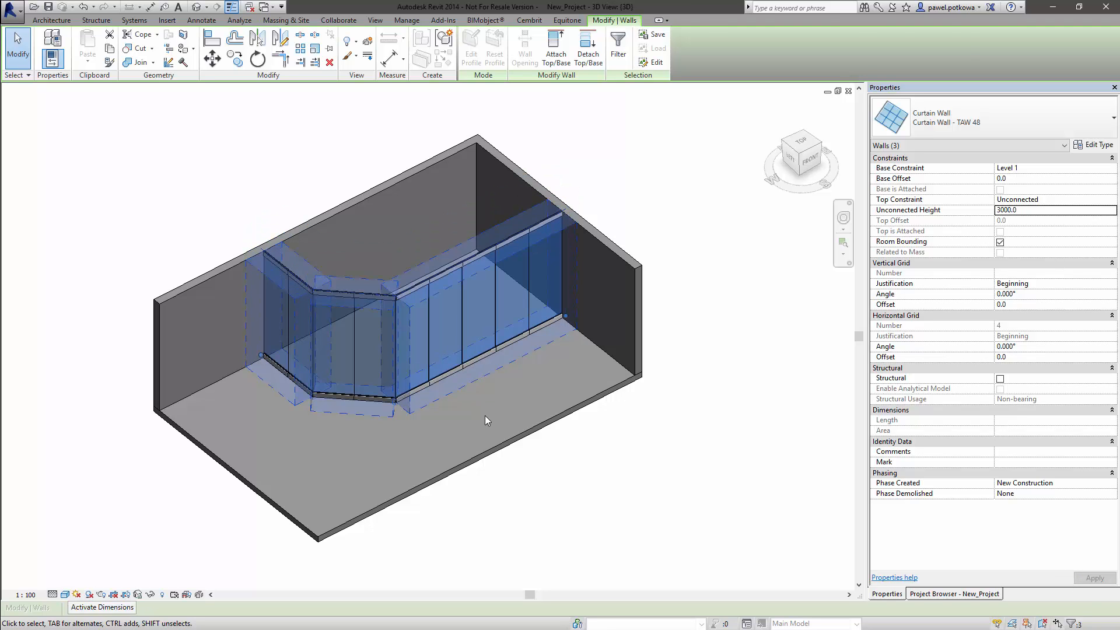
{"action": "left_click", "coordinate": [544, 463]}
Place TAW 48 - 135_Degree_Mullion quad corner mullions on the two angled corners of the curtain wall and inspect a corner joint.
{"action": "middle_click_drag", "start_coordinate": [544, 463], "coordinate": [562, 430], "text": "shift"}
{"action": "scroll", "coordinate": [500, 380], "scroll_direction": "up", "scroll_amount": 1}
{"action": "middle_click_drag", "start_coordinate": [488, 380], "coordinate": [545, 453]}
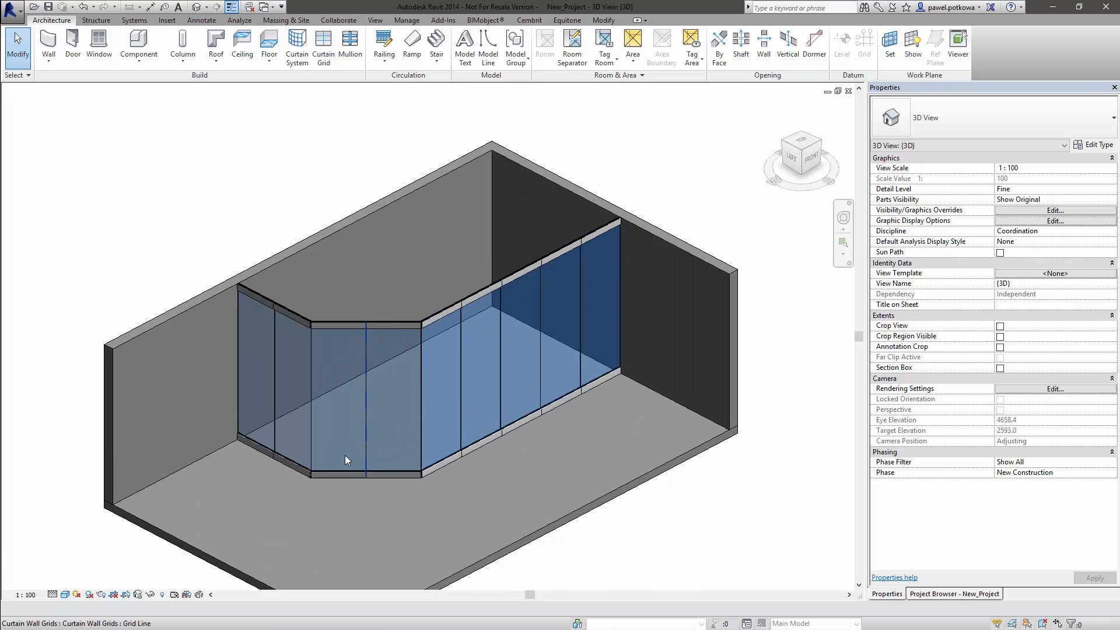
{"action": "scroll", "coordinate": [344, 455], "scroll_direction": "up", "scroll_amount": 2}
{"action": "left_click", "coordinate": [350, 44]}
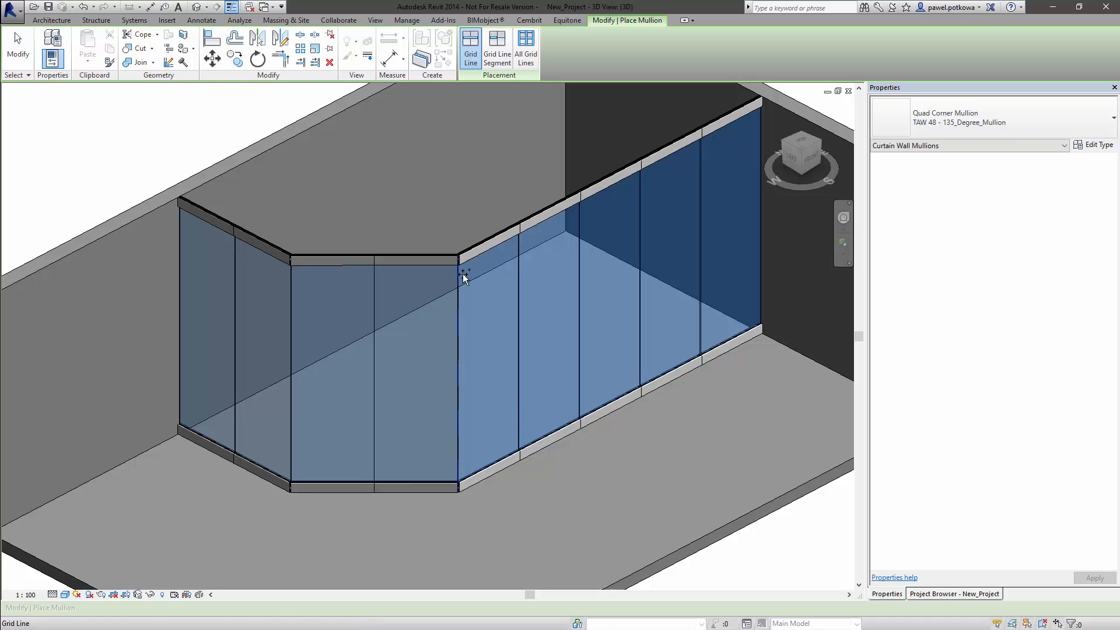
{"action": "scroll", "coordinate": [292, 264], "scroll_direction": "up", "scroll_amount": 4}
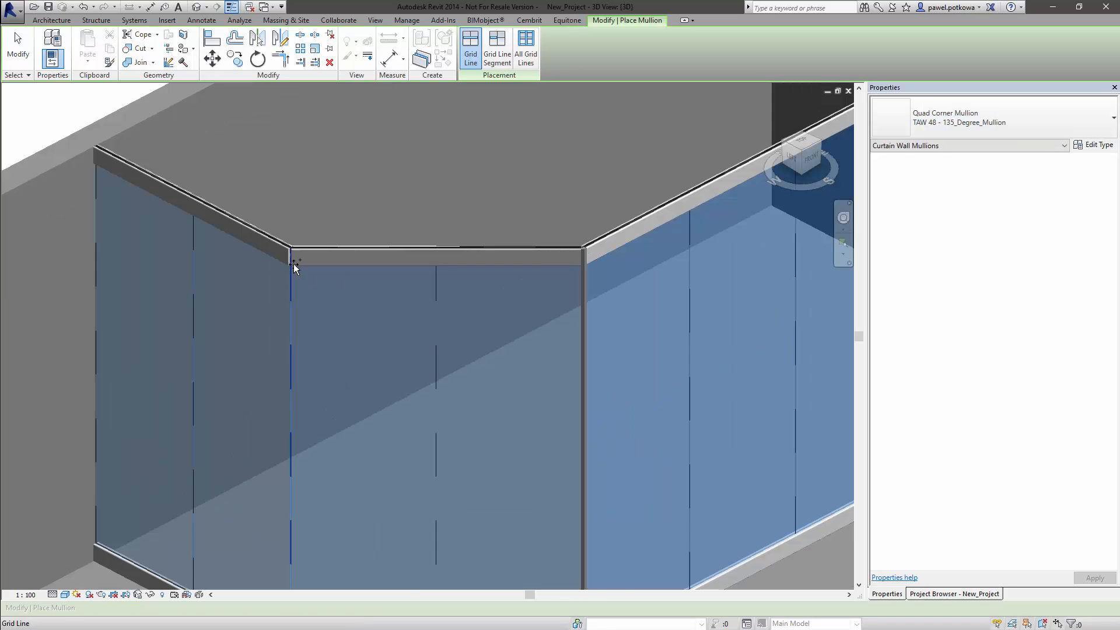
{"action": "left_click", "coordinate": [284, 254]}
{"action": "key", "text": "Escape"}
{"action": "middle_click_drag", "start_coordinate": [457, 281], "coordinate": [110, 147], "text": "shift"}
{"action": "scroll", "coordinate": [679, 313], "scroll_direction": "up", "scroll_amount": 1}
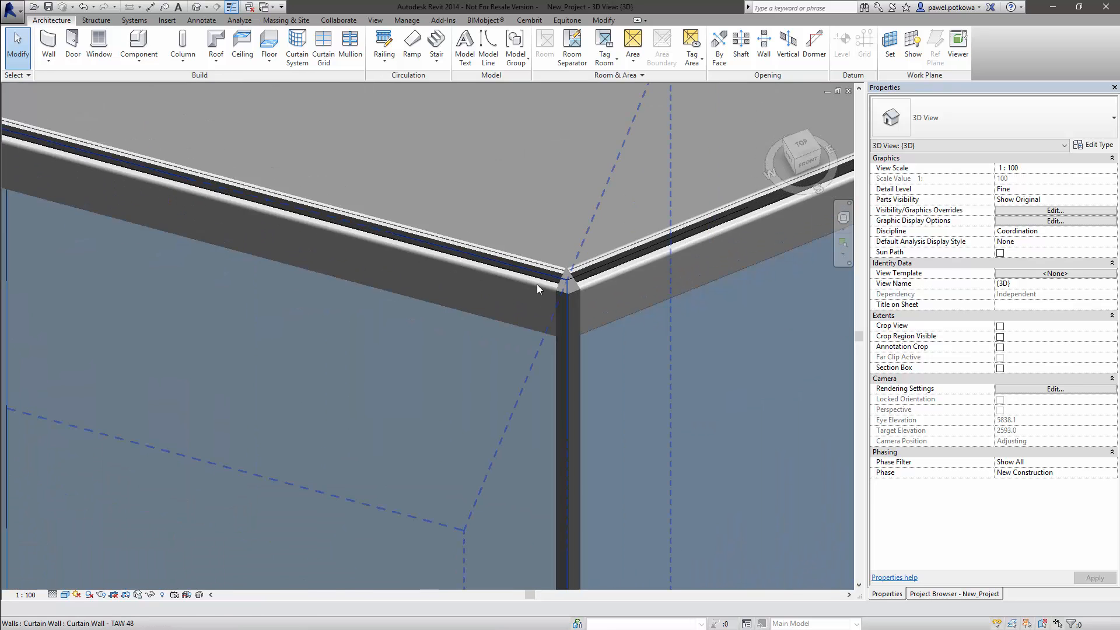
Change the middle panel of the long curtain wall to TAW_48_SW_Door_Panel with Glass, Clear Glass.
{"action": "scroll", "coordinate": [536, 284], "scroll_direction": "down", "scroll_amount": 3}
{"action": "scroll", "coordinate": [527, 265], "scroll_direction": "down", "scroll_amount": 5}
{"action": "middle_click_drag", "start_coordinate": [605, 430], "coordinate": [554, 402], "text": "shift"}
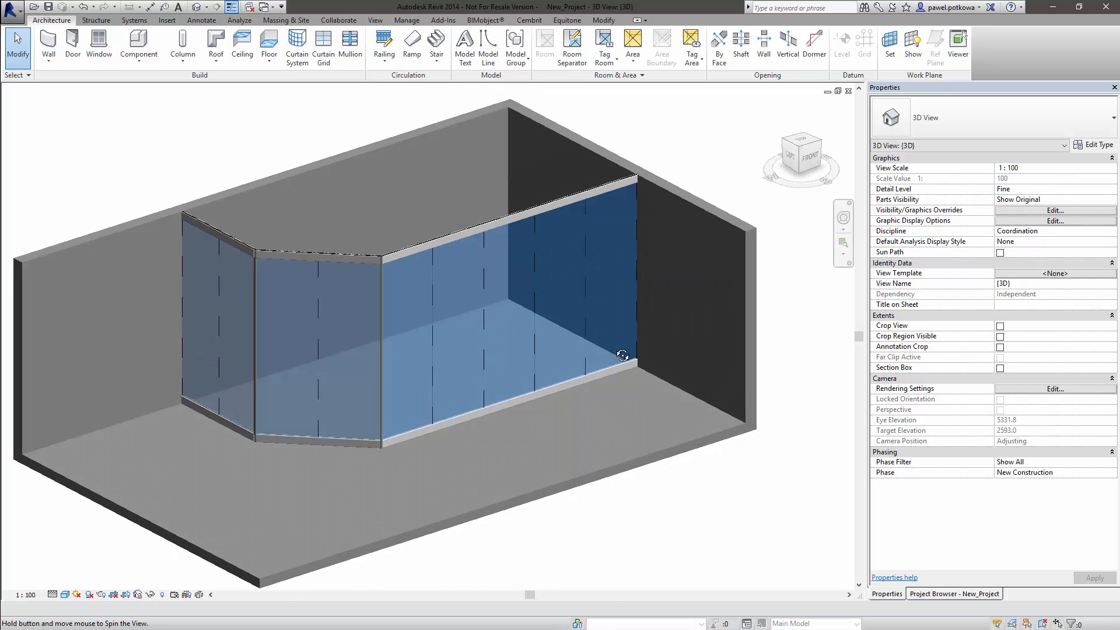
{"action": "key", "text": "Tab"}
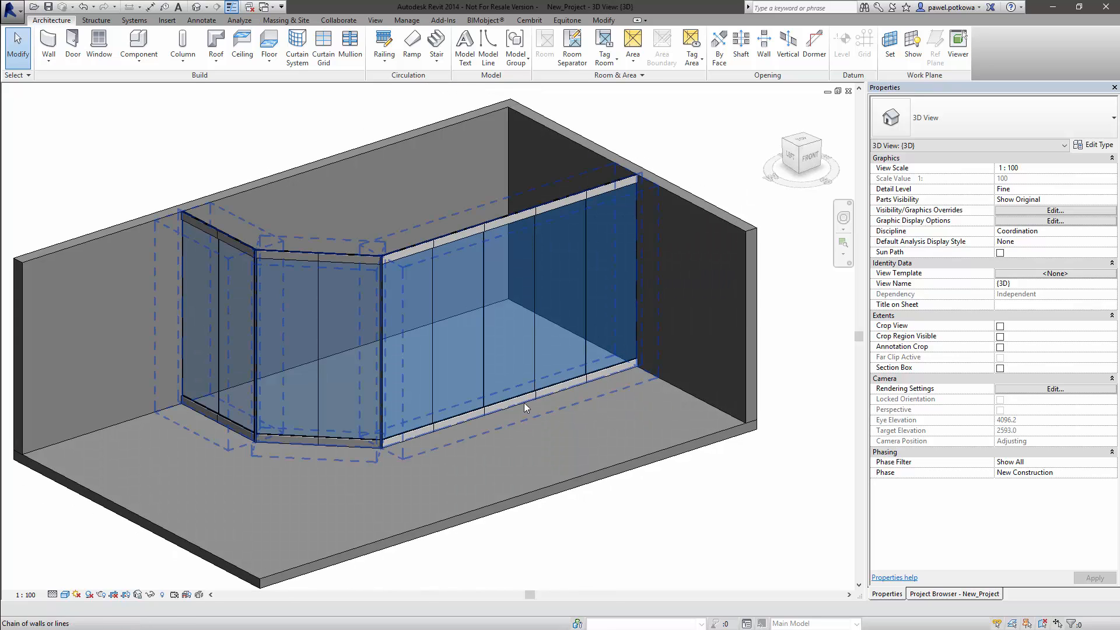
{"action": "key", "text": "Tab"}
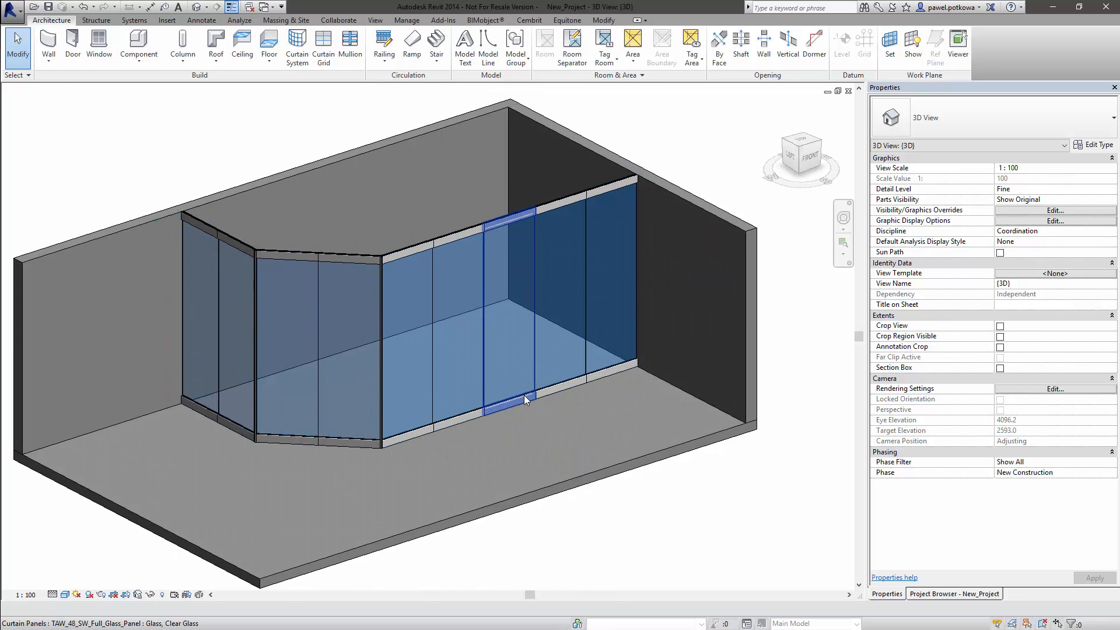
{"action": "left_click", "coordinate": [527, 400]}
{"action": "left_click", "coordinate": [1022, 120]}
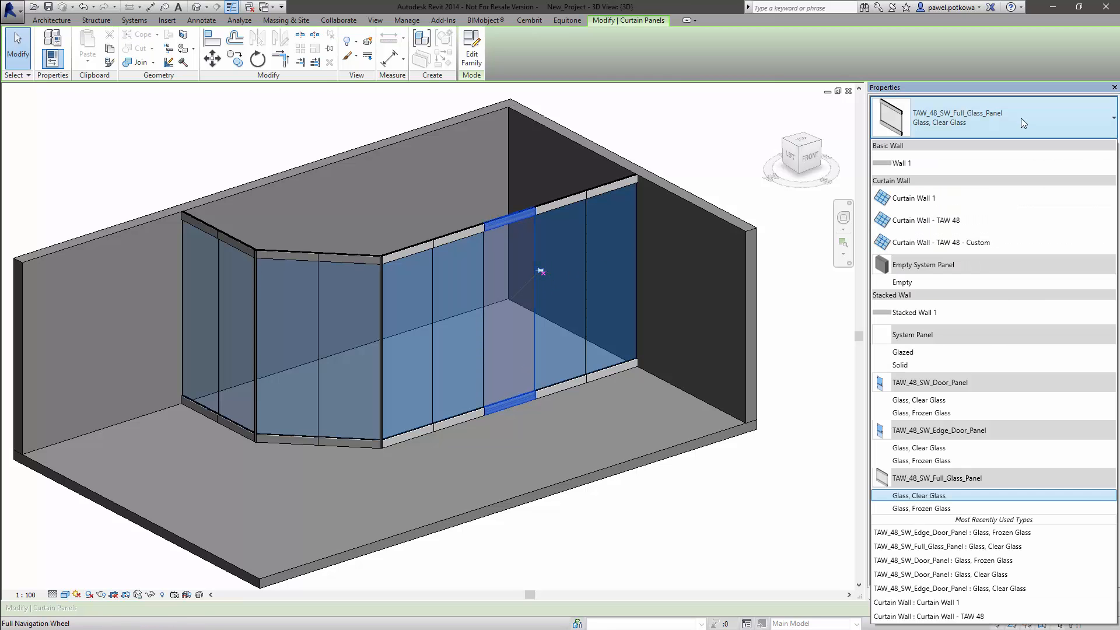
{"action": "left_click", "coordinate": [978, 400]}
{"action": "key", "text": "Escape"}
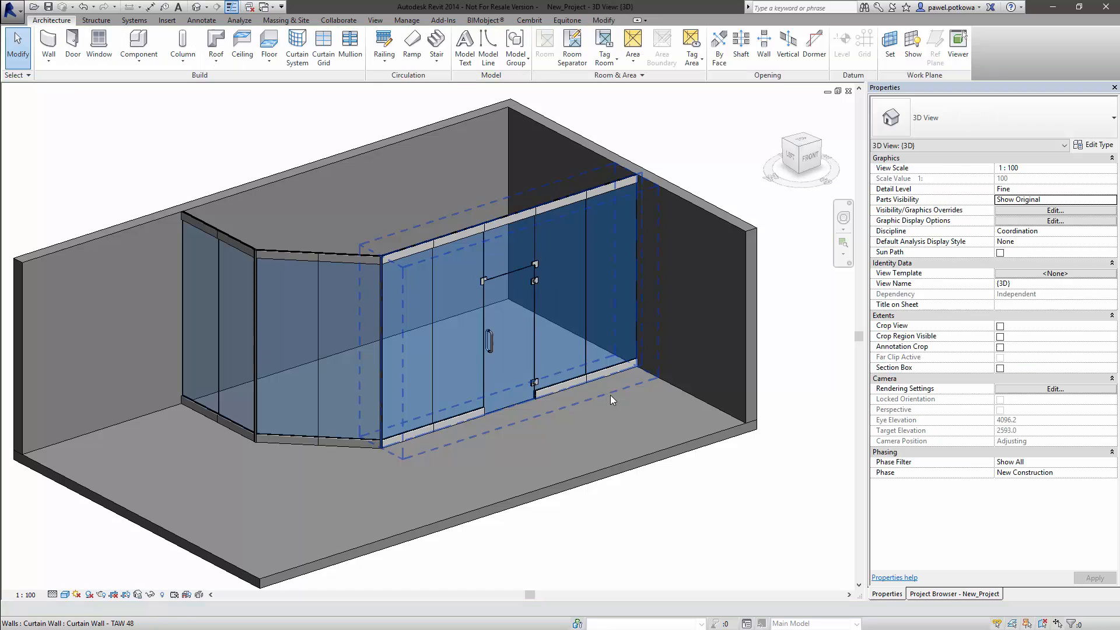
Switch the glass door panel's handle to 34-0971S/D_Handle and apply the change.
{"action": "middle_click_drag", "start_coordinate": [610, 425], "coordinate": [621, 589], "text": "shift"}
{"action": "scroll", "coordinate": [579, 413], "scroll_direction": "up", "scroll_amount": 2}
{"action": "left_click", "coordinate": [463, 411]}
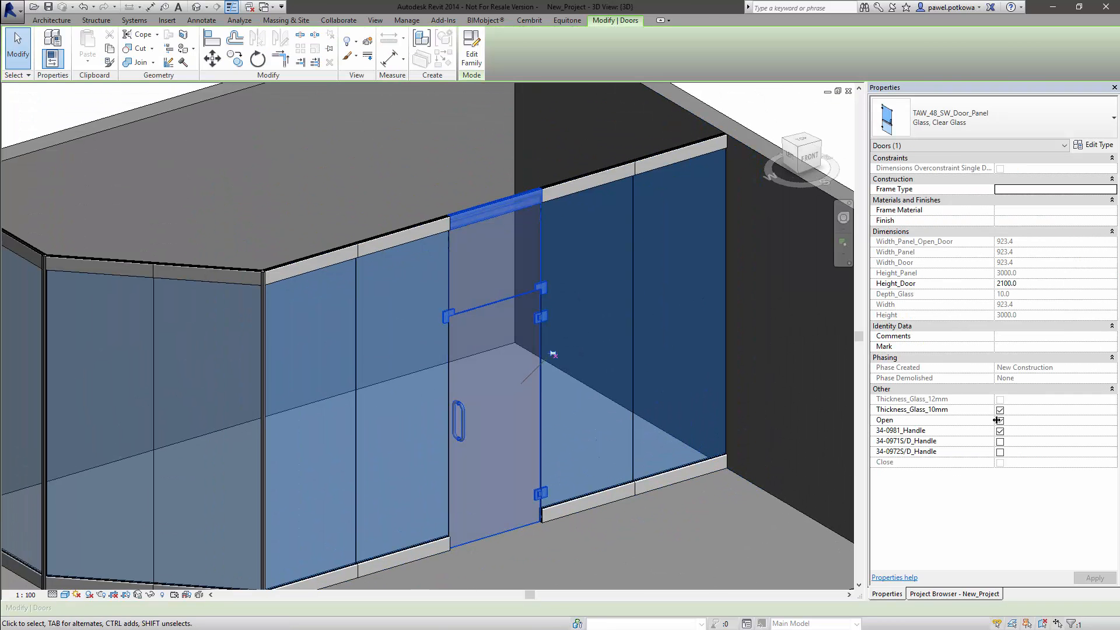
{"action": "left_click", "coordinate": [1001, 441]}
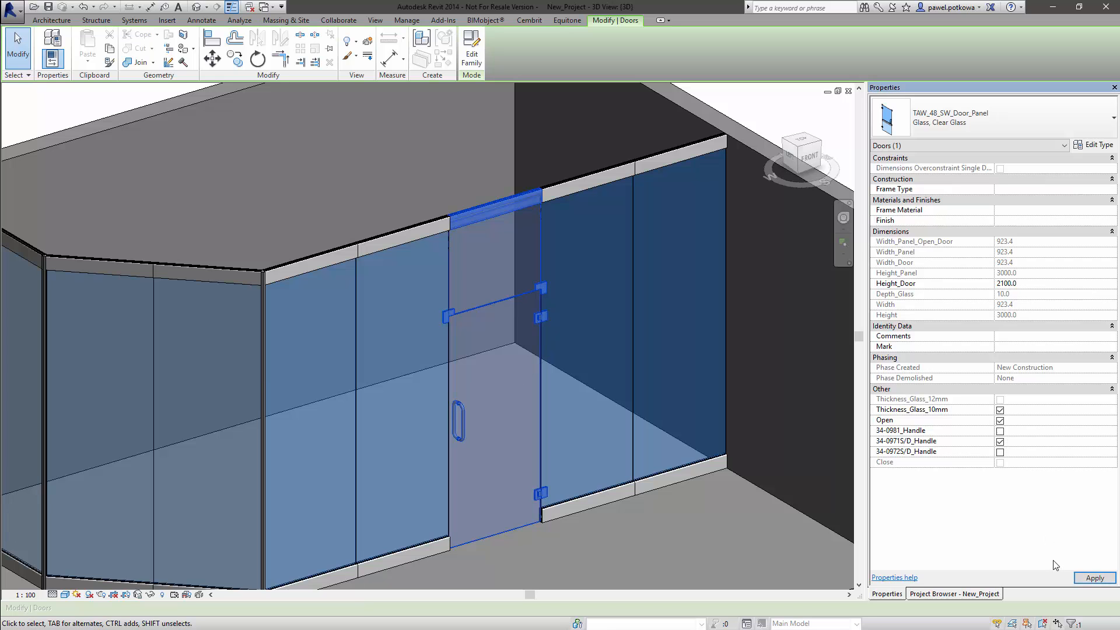
{"action": "left_click", "coordinate": [1095, 577]}
{"action": "key", "text": "Escape"}
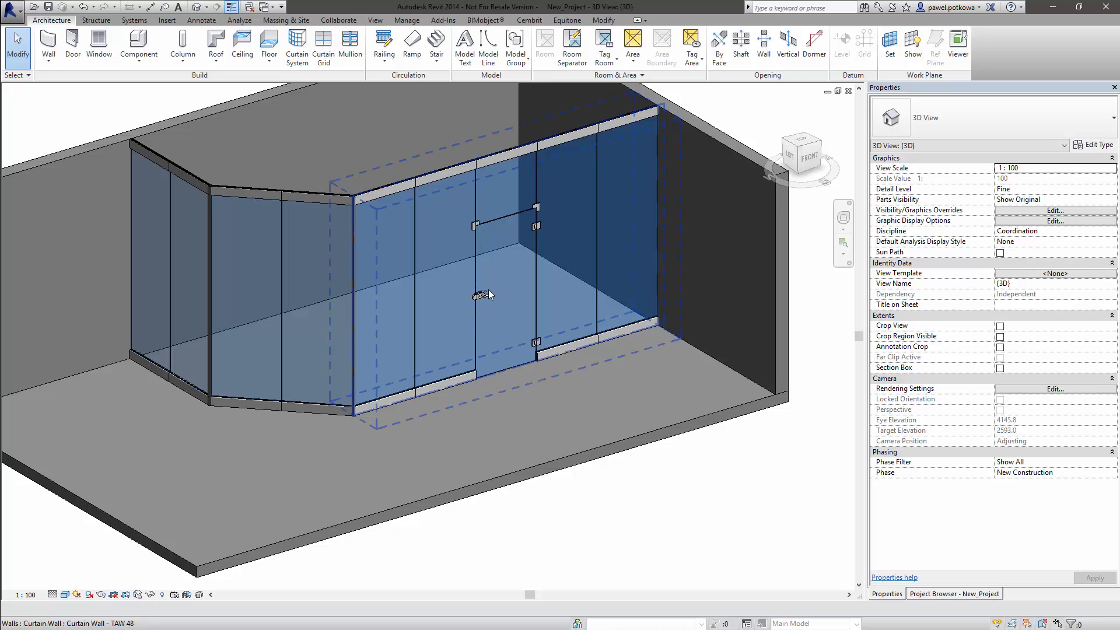
Set the glass door panel's Height_Door to 2400 and apply it.
{"action": "left_click", "coordinate": [492, 293]}
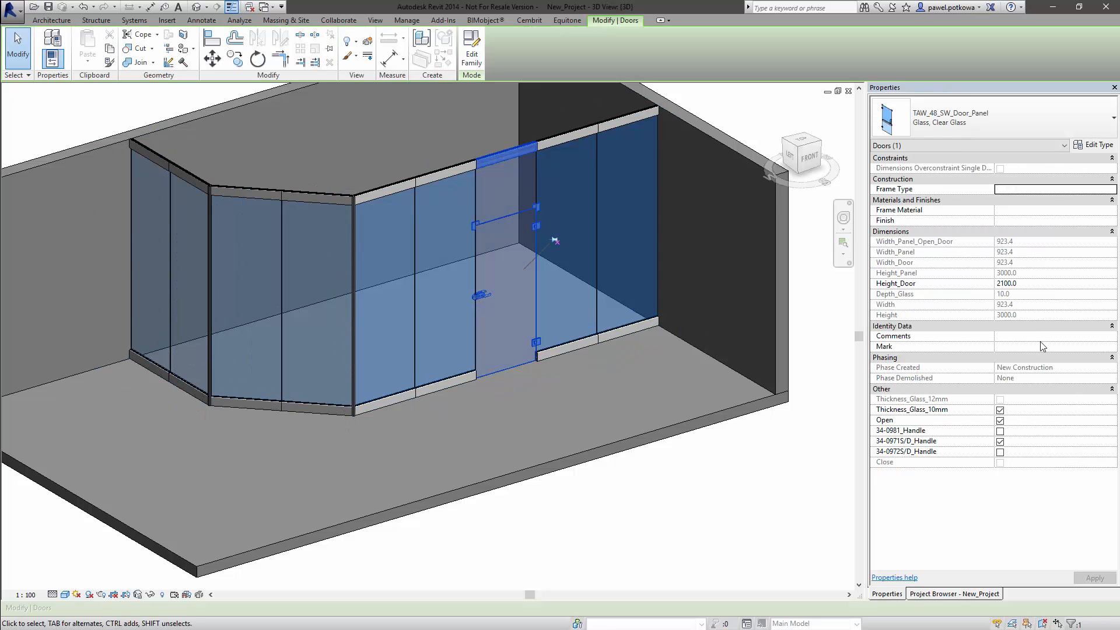
{"action": "left_click", "coordinate": [1044, 284]}
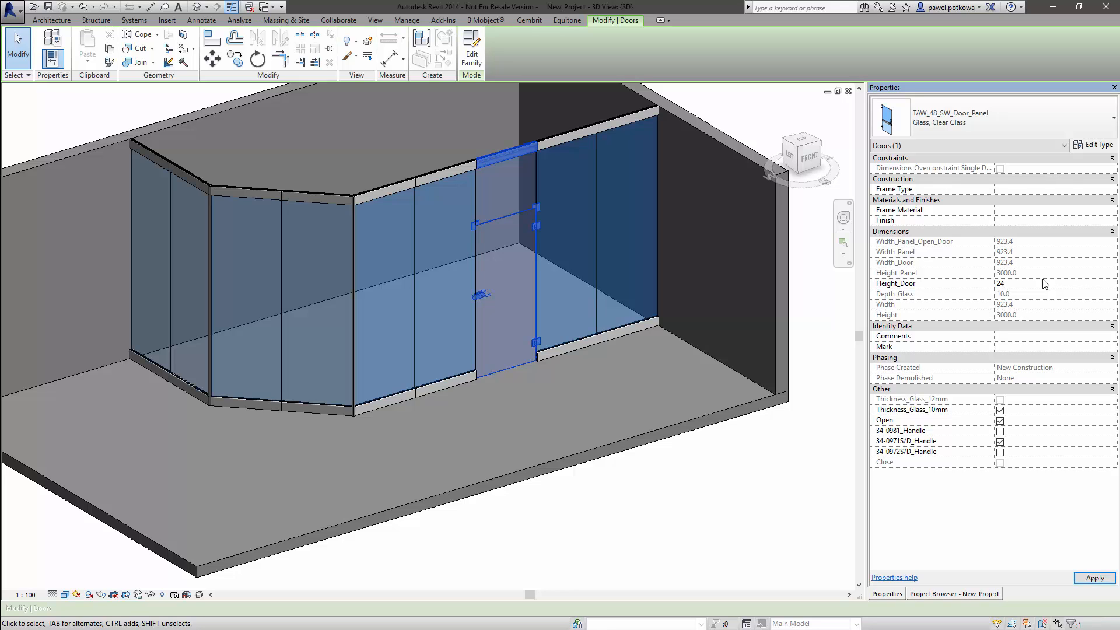
{"action": "left_click", "coordinate": [1091, 580]}
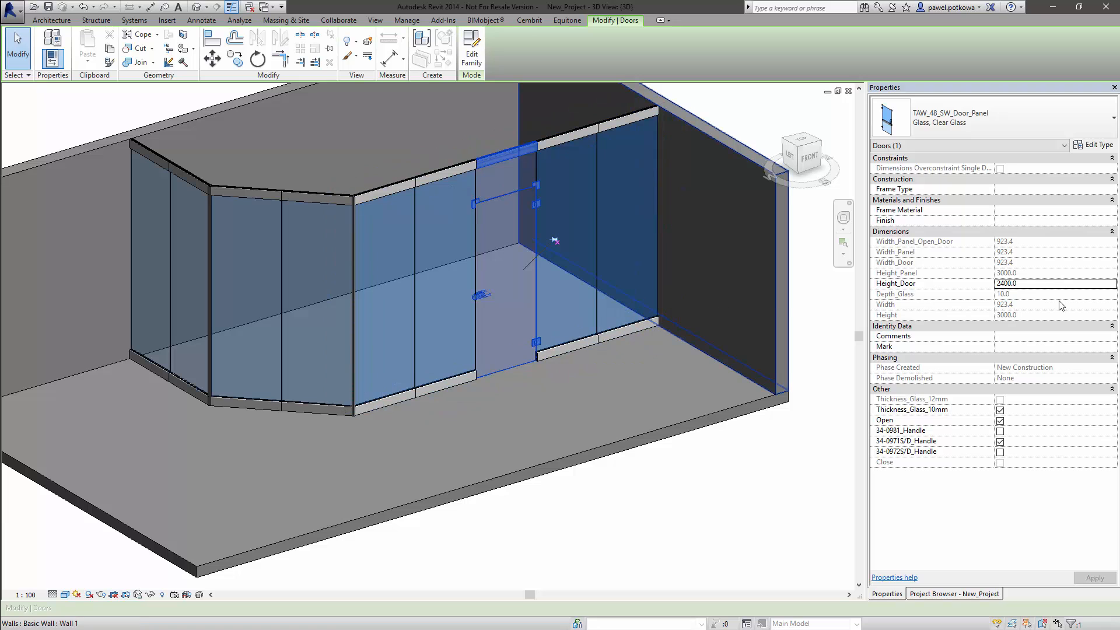
Set the glass door panel's Height_Door to 2000 and reselect the door.
{"action": "left_click", "coordinate": [1073, 291]}
{"action": "key", "text": "Escape"}
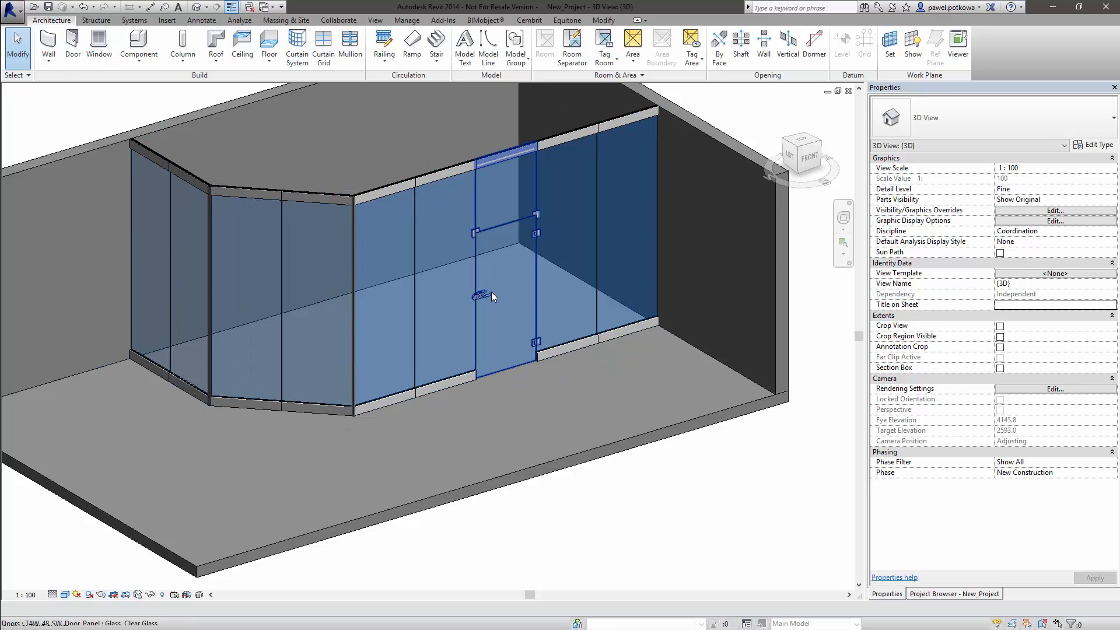
{"action": "left_click", "coordinate": [492, 293]}
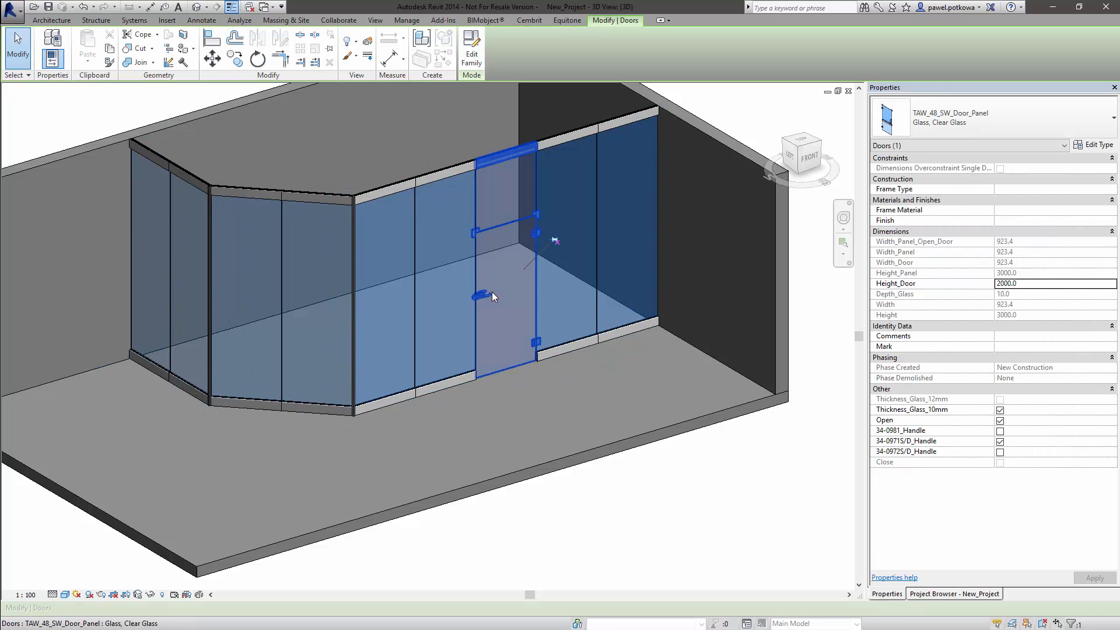
Switch the glass door panel's handle to 34-0972S/D_Handle, apply the change and deselect the door.
{"action": "left_click", "coordinate": [1000, 452]}
{"action": "left_click", "coordinate": [1084, 582]}
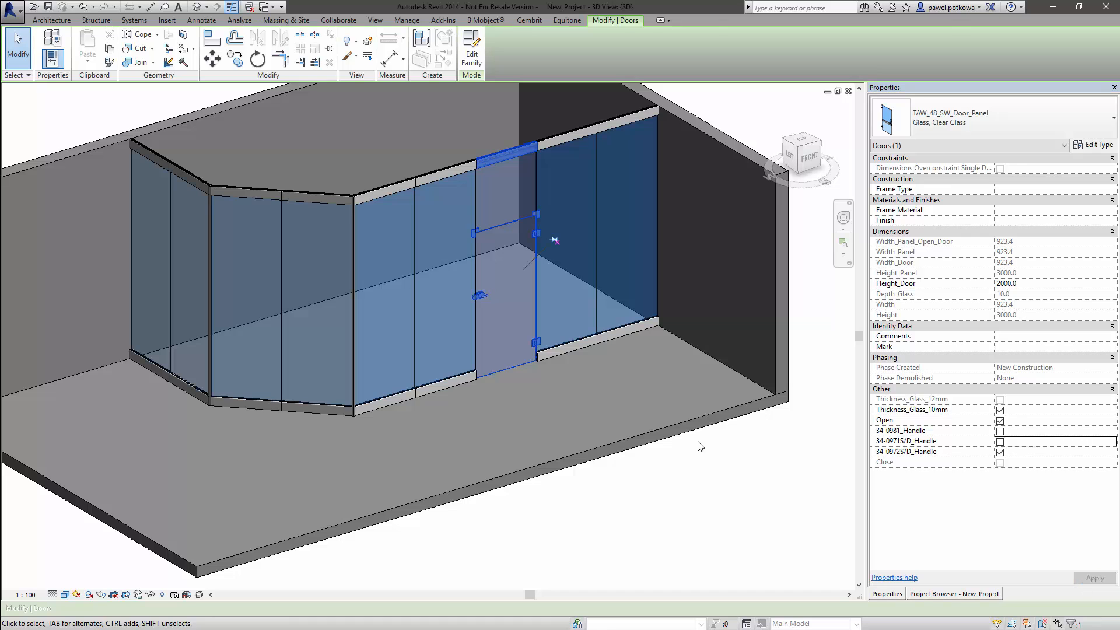
{"action": "key", "text": "Escape"}
{"action": "middle_click_drag", "start_coordinate": [705, 453], "coordinate": [666, 454], "text": "shift"}
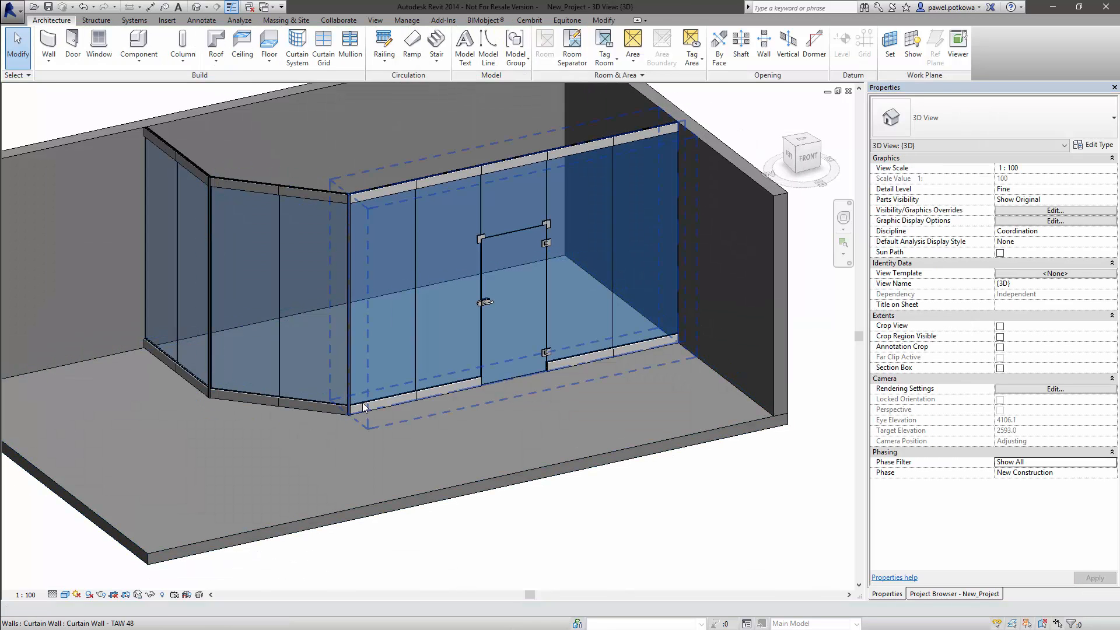
Compare the glass partition in the 3D view at Medium and Coarse detail levels and restore the Fine level.
{"action": "left_click", "coordinate": [52, 594]}
{"action": "left_click", "coordinate": [64, 571]}
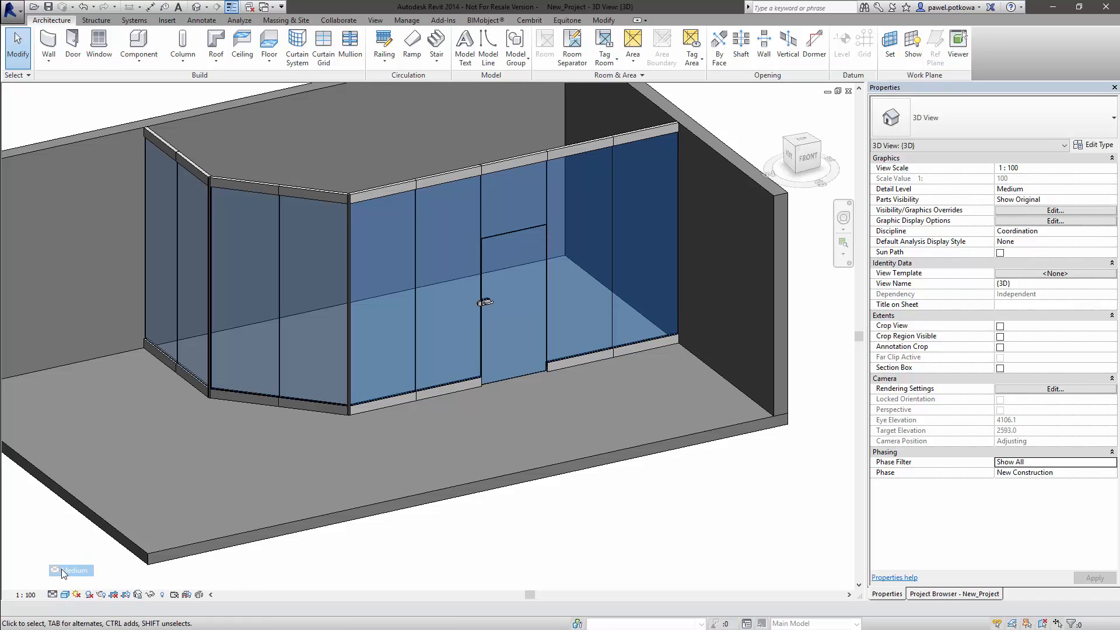
{"action": "left_click", "coordinate": [53, 594]}
{"action": "left_click", "coordinate": [65, 559]}
{"action": "middle_click_drag", "start_coordinate": [398, 437], "coordinate": [493, 418], "text": "shift"}
{"action": "left_click", "coordinate": [55, 594]}
{"action": "left_click", "coordinate": [66, 581]}
{"action": "scroll", "coordinate": [494, 418], "scroll_direction": "up", "scroll_amount": 4}
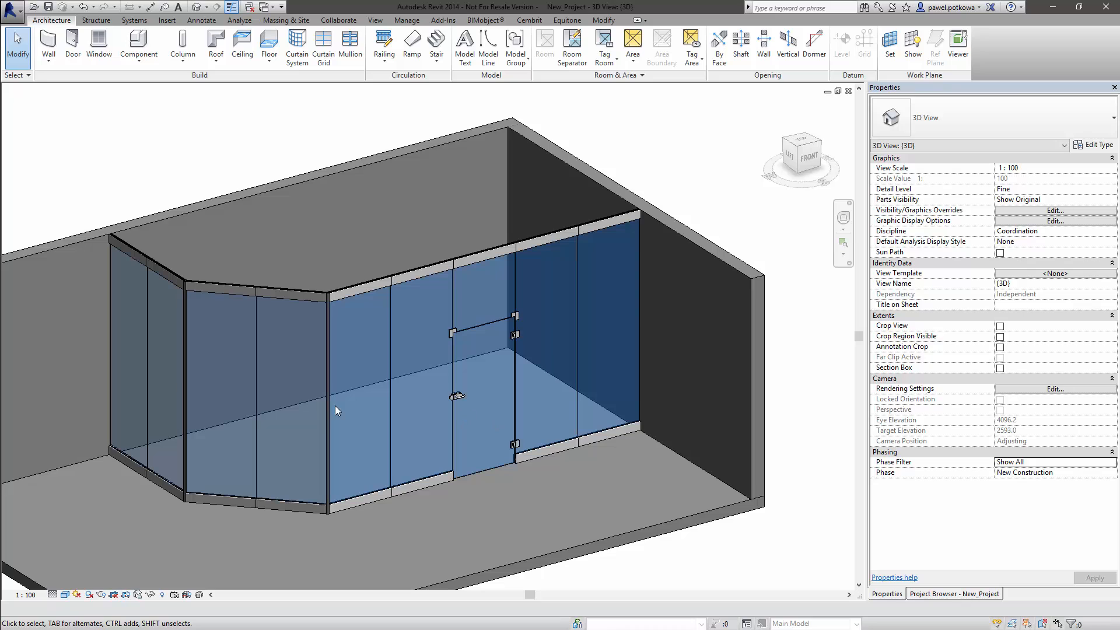
In the Level 1 floor plan, flip the glass door's hinge side and swing direction so it opens into the enclosed room.
{"action": "left_click", "coordinate": [935, 593]}
{"action": "double_click", "coordinate": [921, 132]}
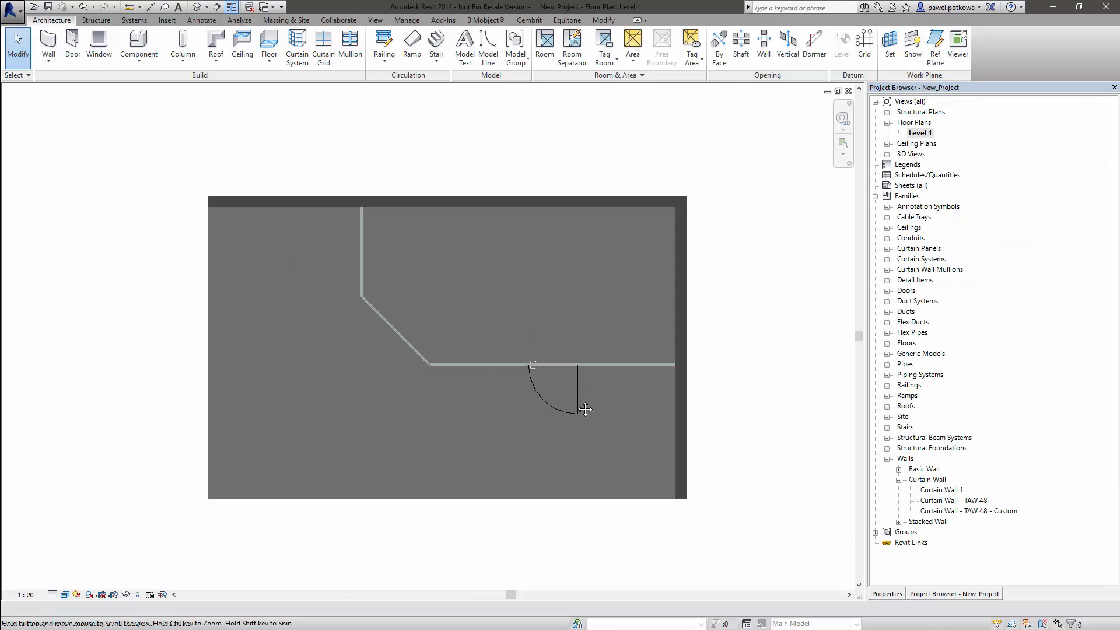
{"action": "scroll", "coordinate": [472, 387], "scroll_direction": "up", "scroll_amount": 2}
{"action": "left_click", "coordinate": [472, 387]}
{"action": "left_click", "coordinate": [461, 315]}
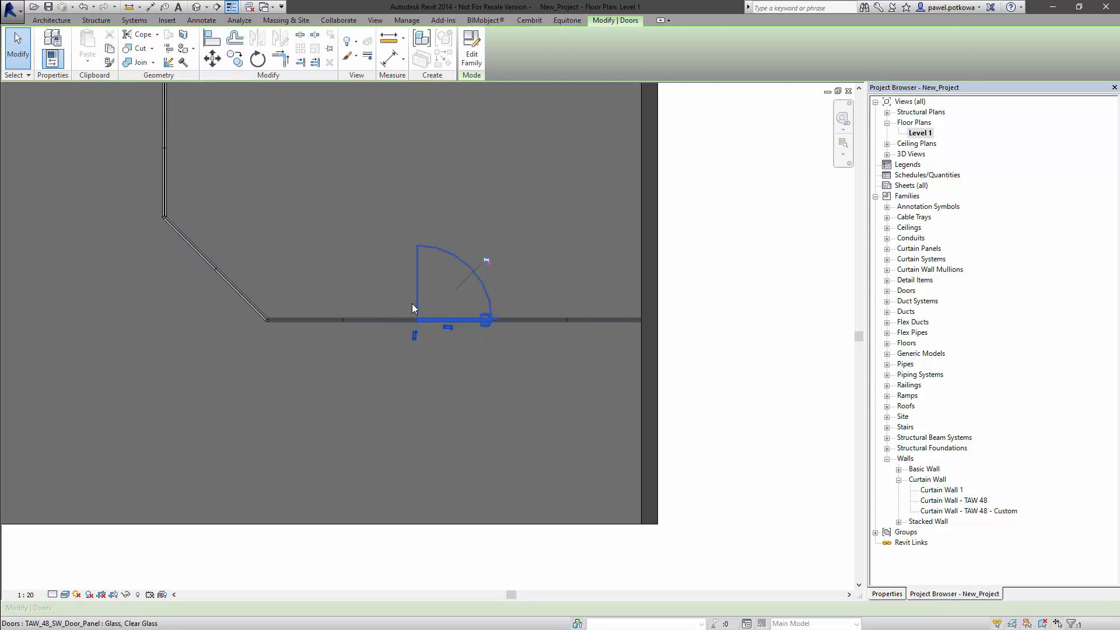
{"action": "left_click", "coordinate": [233, 484]}
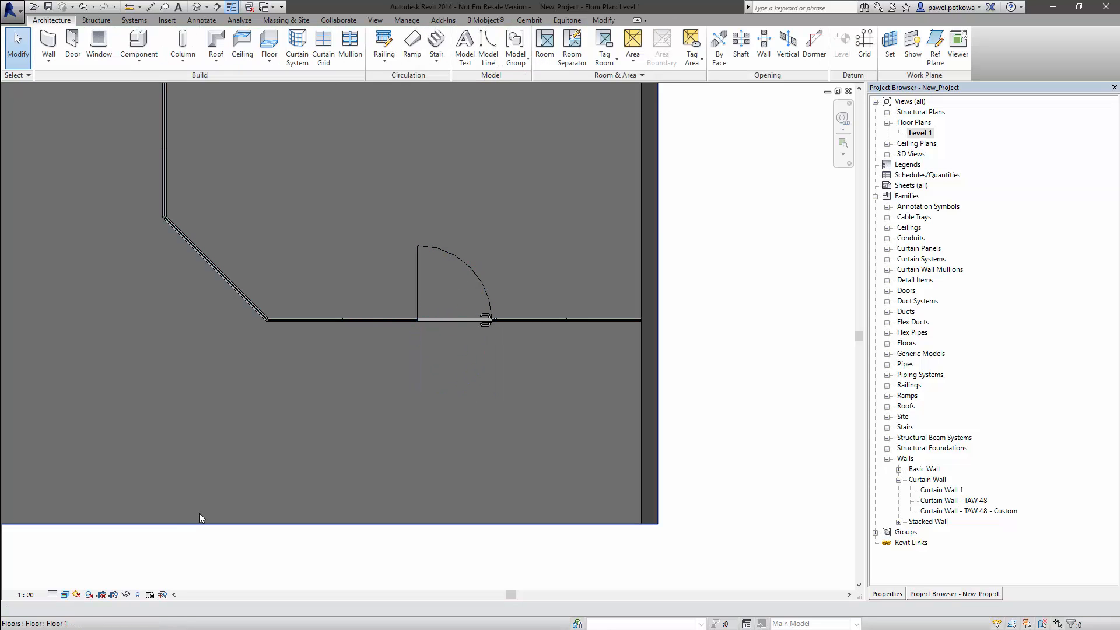
In the 3D view, change the Curtain Panel of the Curtain Wall - TAW 48 type to another TAW_48_SW_Full_Glass_Panel glass variant.
{"action": "left_click", "coordinate": [196, 8]}
{"action": "middle_click_drag", "start_coordinate": [592, 394], "coordinate": [585, 465], "text": "shift"}
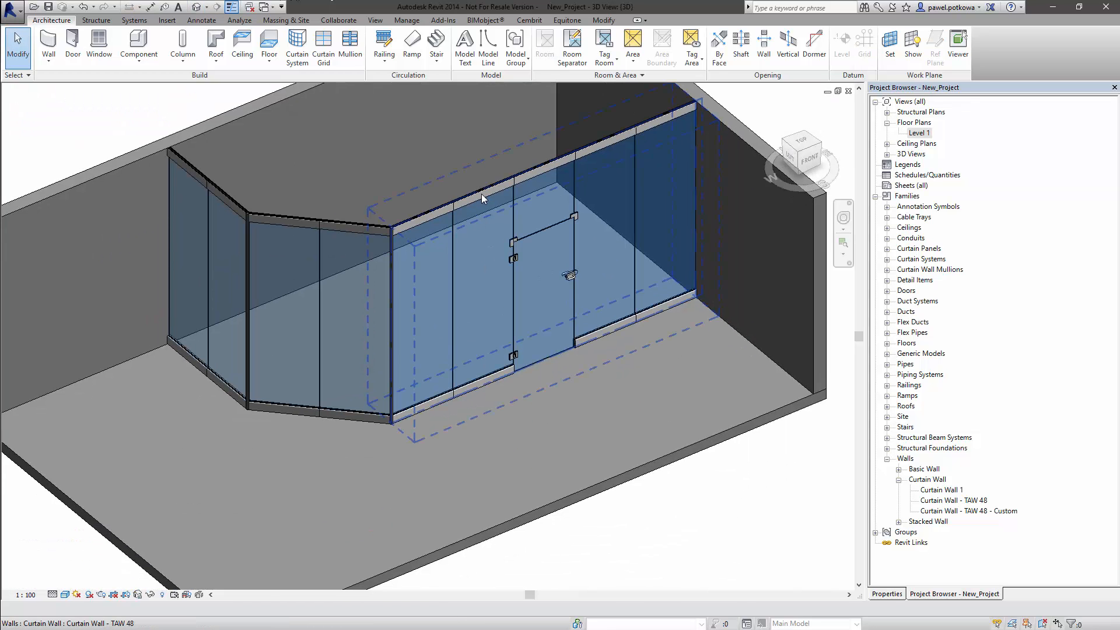
{"action": "left_click", "coordinate": [481, 194]}
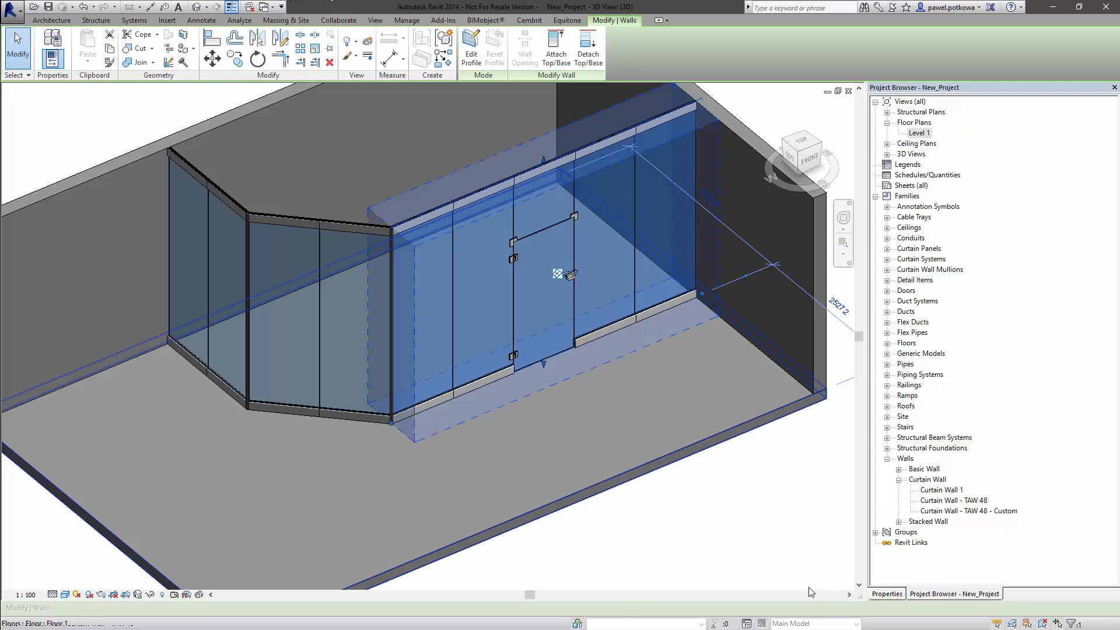
{"action": "left_click", "coordinate": [887, 594]}
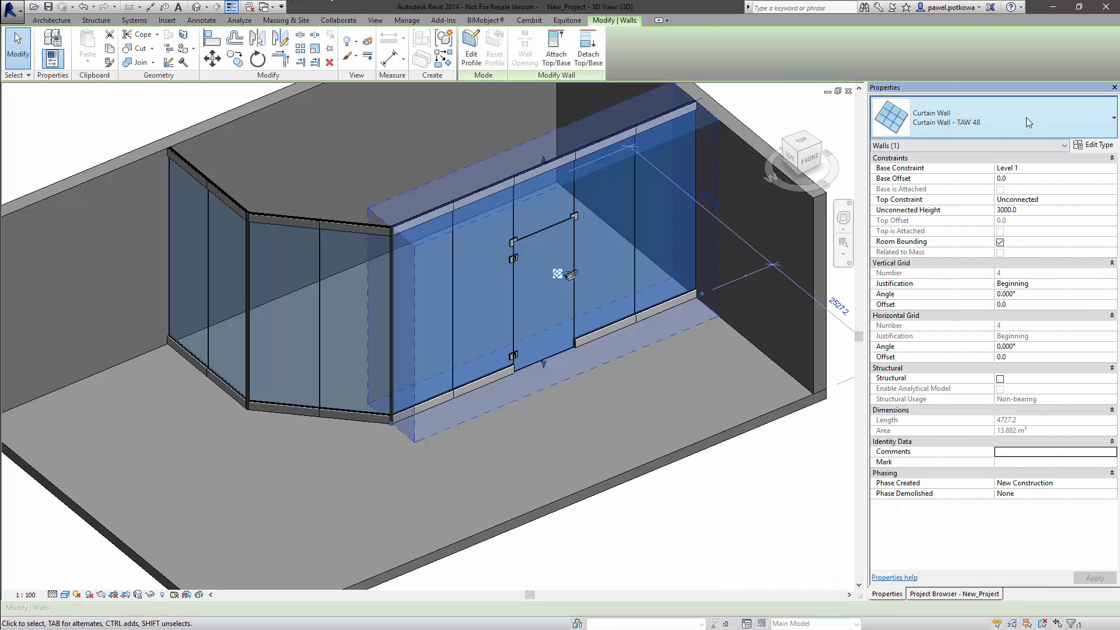
{"action": "left_click", "coordinate": [1090, 145]}
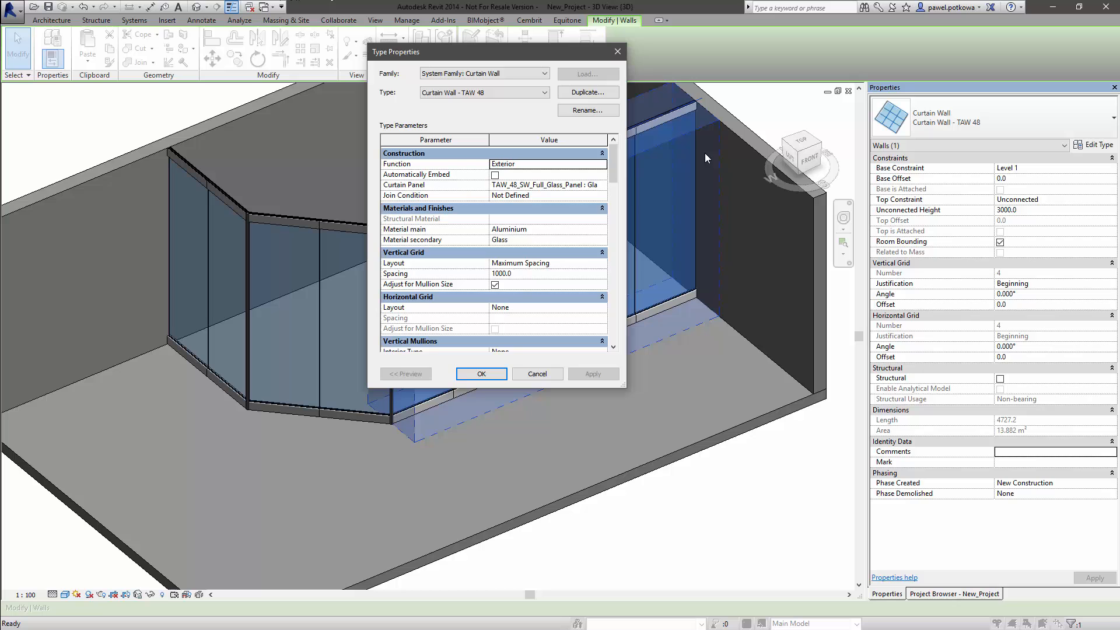
{"action": "left_click", "coordinate": [602, 185]}
{"action": "left_click", "coordinate": [610, 231]}
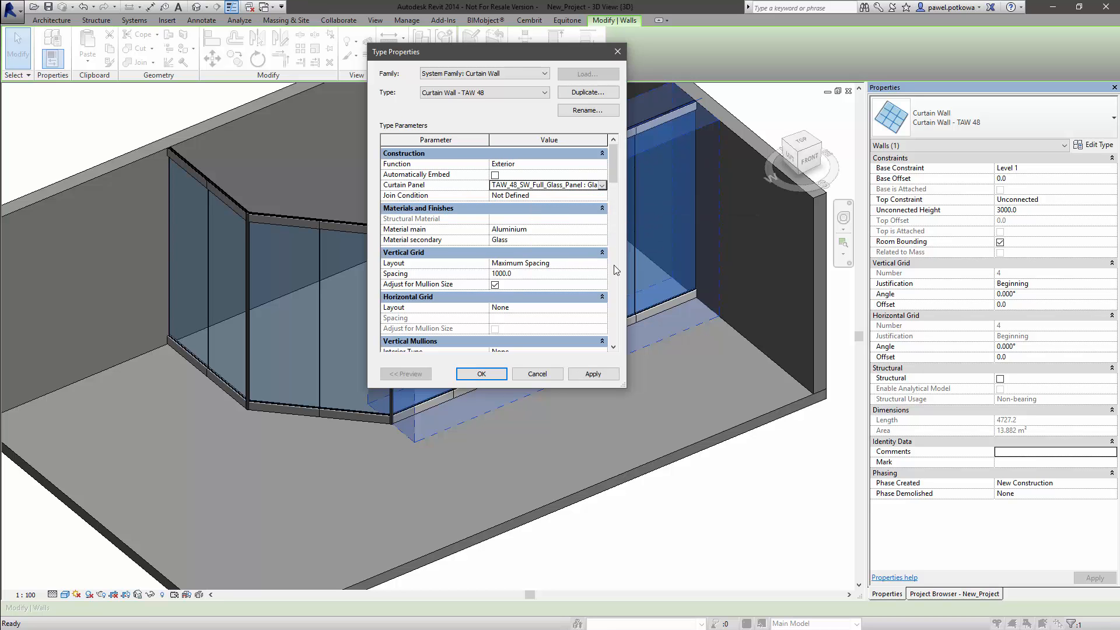
{"action": "left_click", "coordinate": [495, 378]}
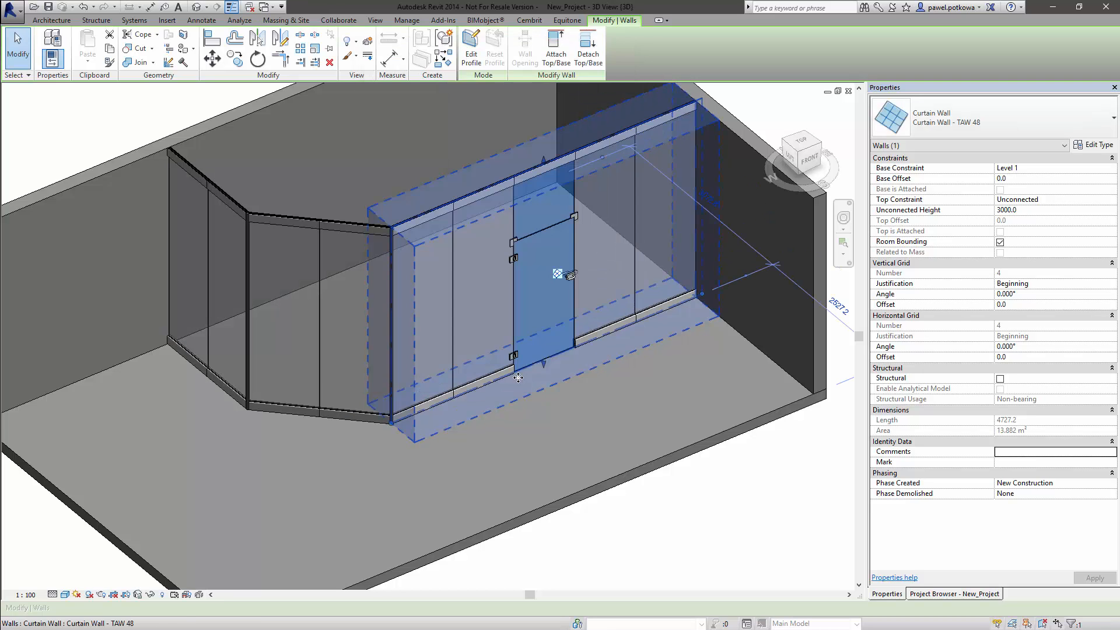
Change the door panel's type to TAW_48_SW_Door_Panel with Glass, Frozen Glass and deselect it.
{"action": "key", "text": "Escape"}
{"action": "middle_click_drag", "start_coordinate": [664, 412], "coordinate": [739, 322], "text": "shift"}
{"action": "left_click", "coordinate": [521, 223]}
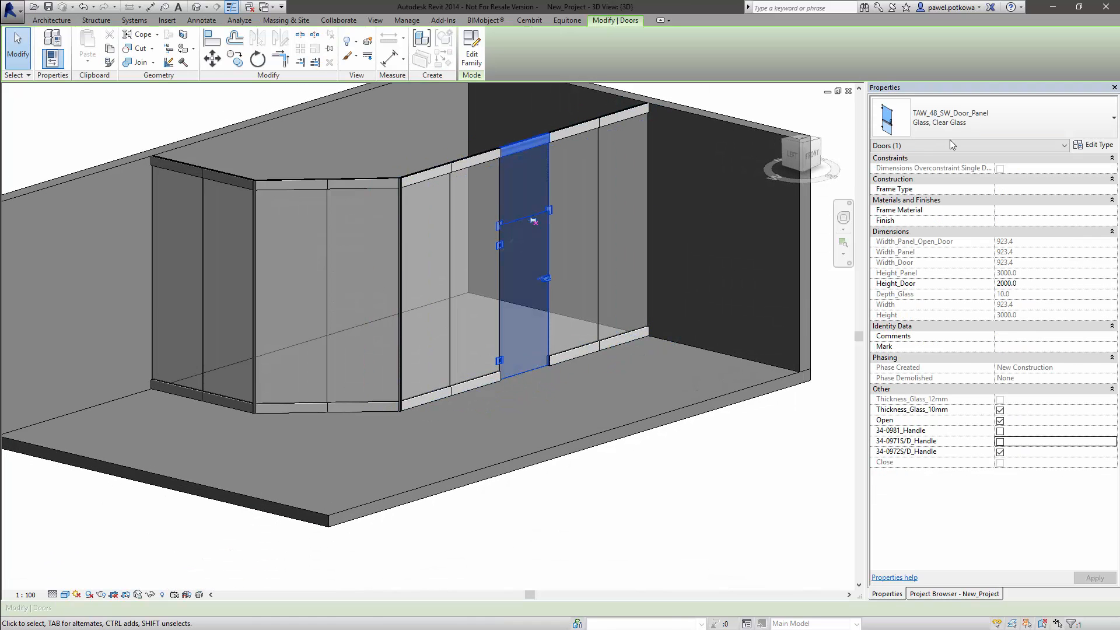
{"action": "left_click", "coordinate": [991, 117]}
{"action": "left_click", "coordinate": [921, 412]}
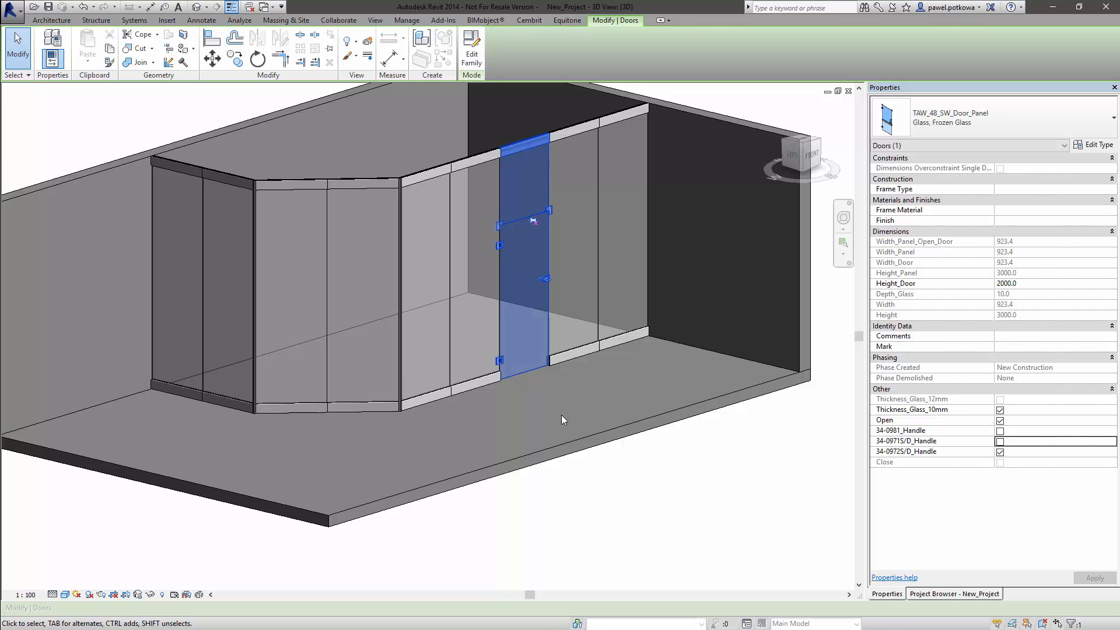
{"action": "key", "text": "Escape"}
{"action": "middle_click_drag", "start_coordinate": [586, 407], "coordinate": [620, 463], "text": "shift"}
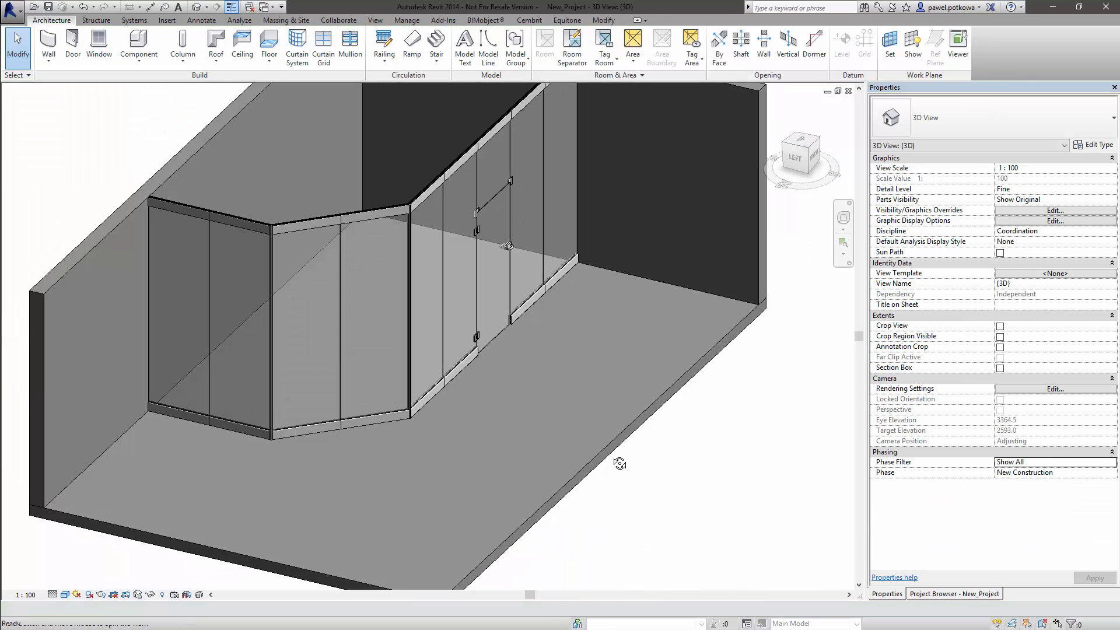